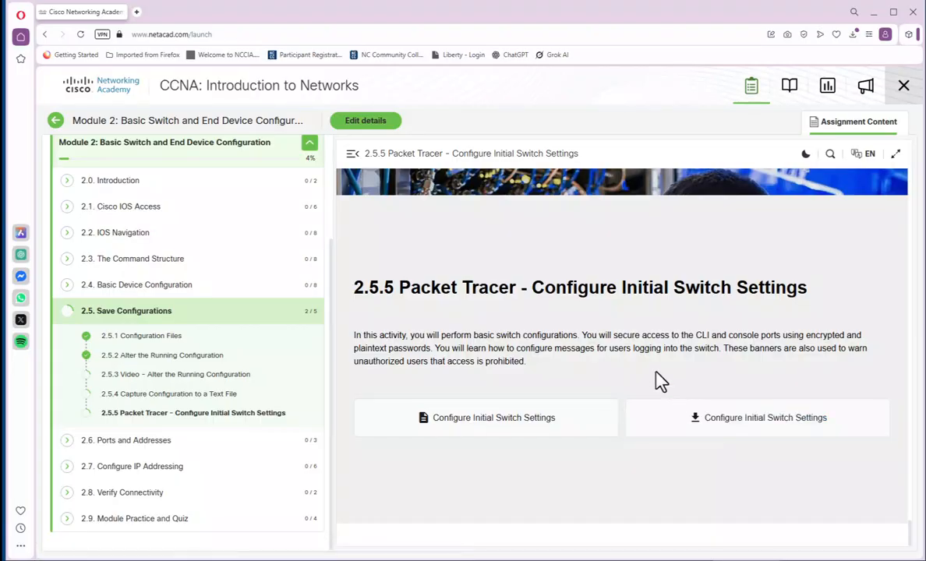
# Download the 2.5.5 Configure Initial Switch Settings .pka activity file
pyautogui.click(718, 425)
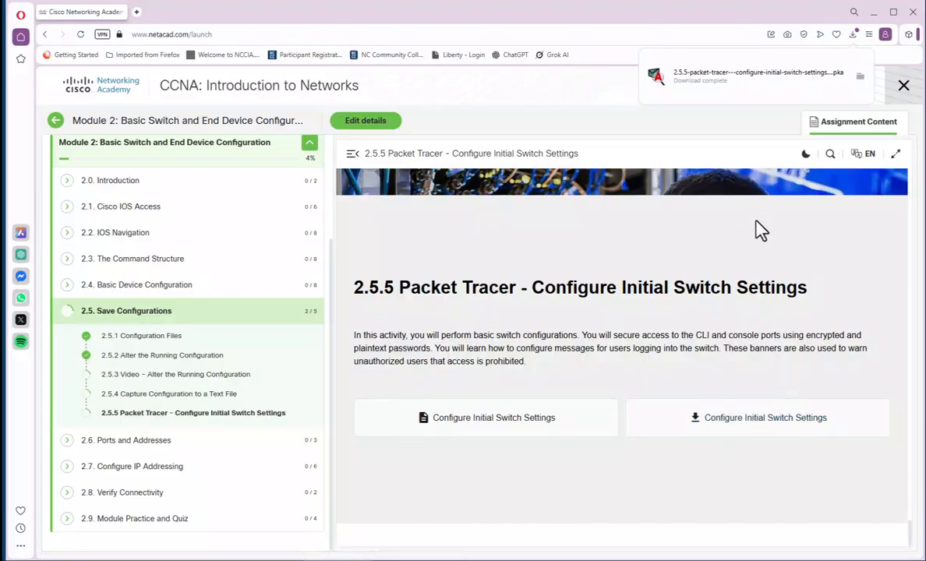
# Open the downloaded .pka in Packet Tracer and bring up the PT Activity instructions
pyautogui.click(706, 85)
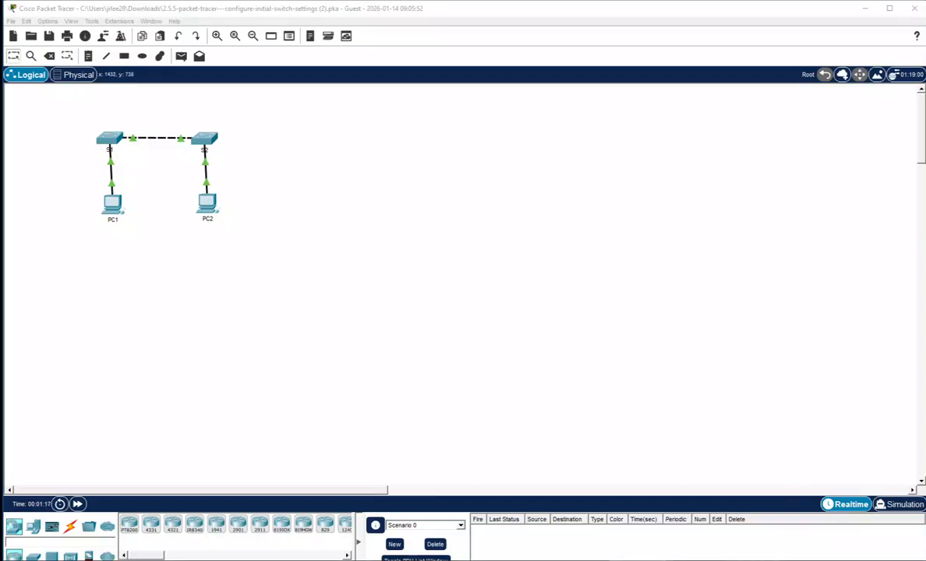
pyautogui.click(721, 492)
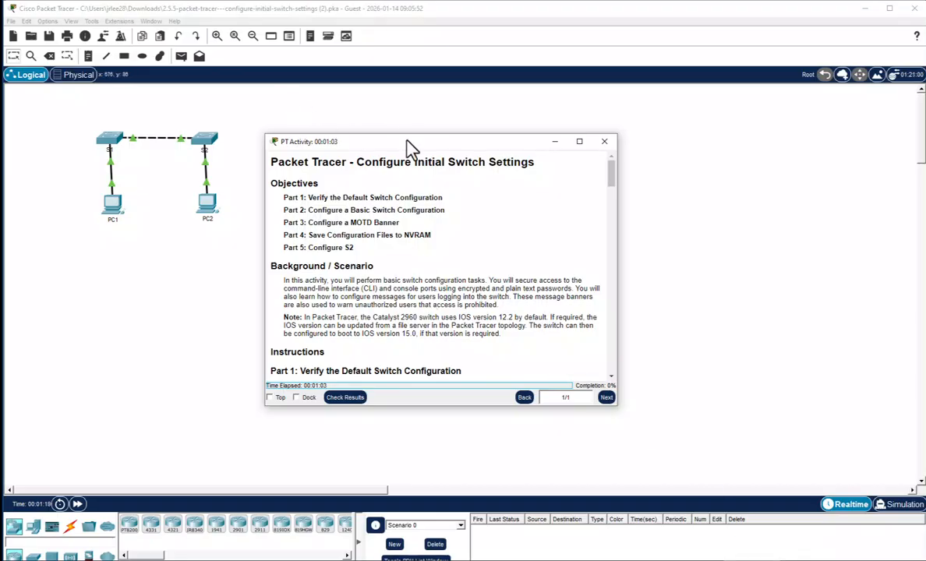
# Place the instructions window taller on the right side, then open switch S1's CLI
pyautogui.moveTo(421, 141); pyautogui.dragTo(725, 16)
pyautogui.moveTo(759, 282); pyautogui.dragTo(791, 481)
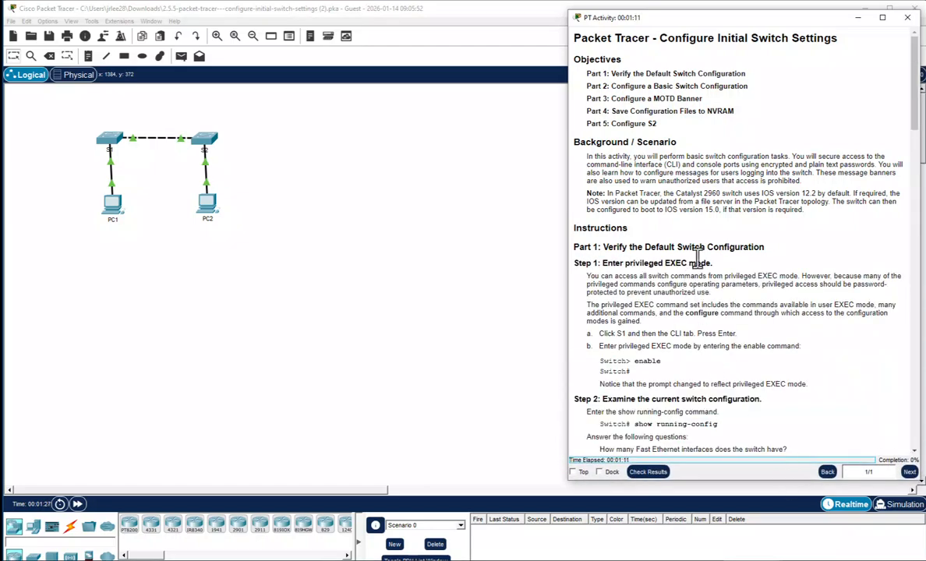
pyautogui.click(109, 148)
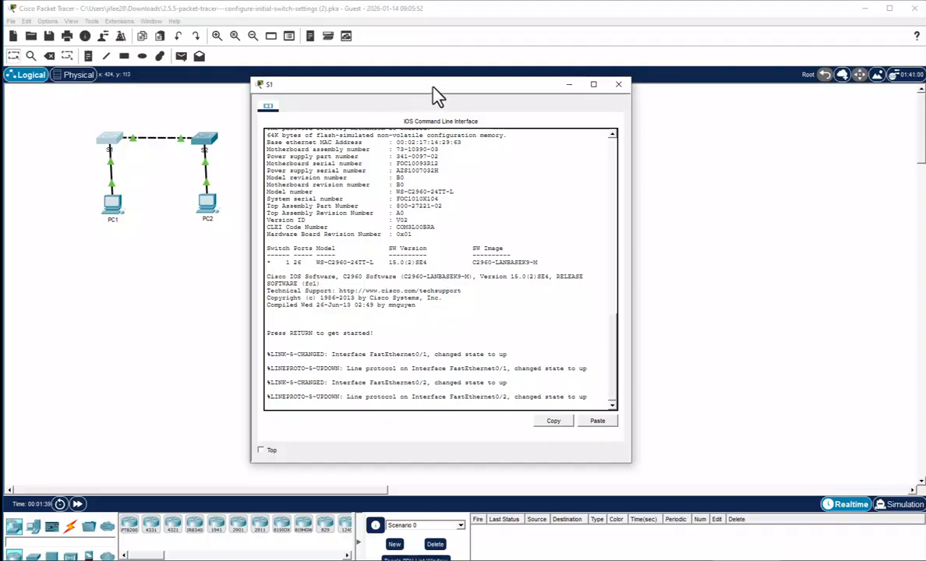
# On S1, run enable to reach privileged EXEC, then sho run to display the running configuration
pyautogui.moveTo(433, 88); pyautogui.dragTo(325, 89)
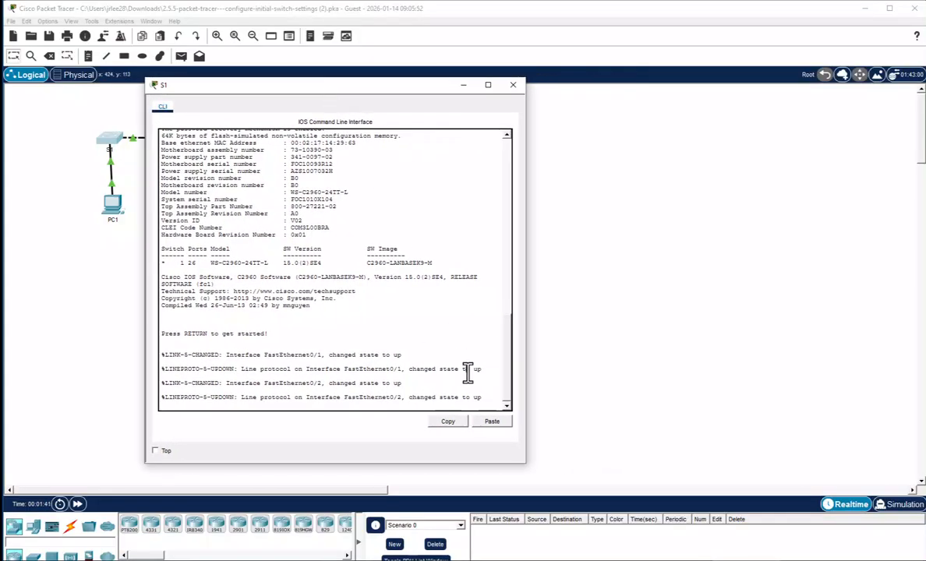
pyautogui.press('Return')
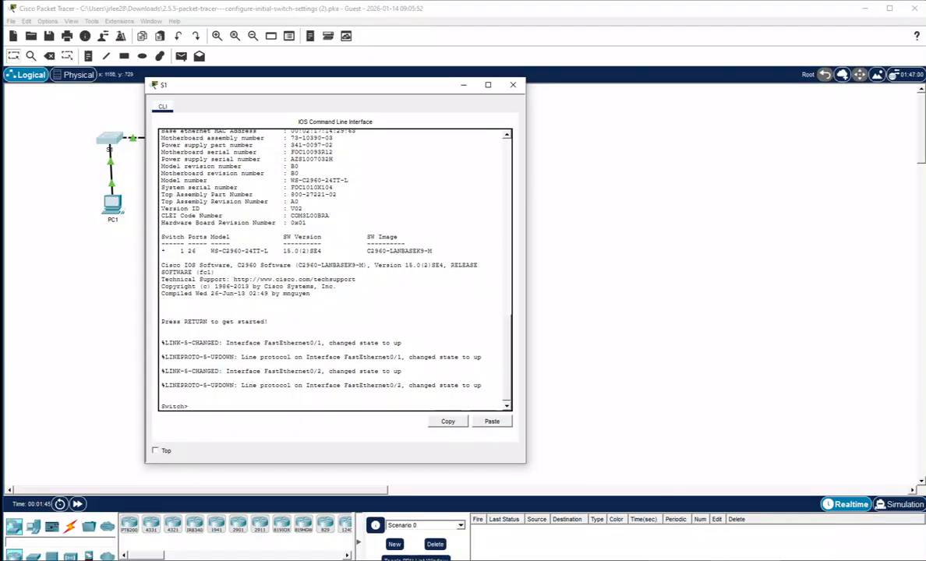
pyautogui.click(711, 560)
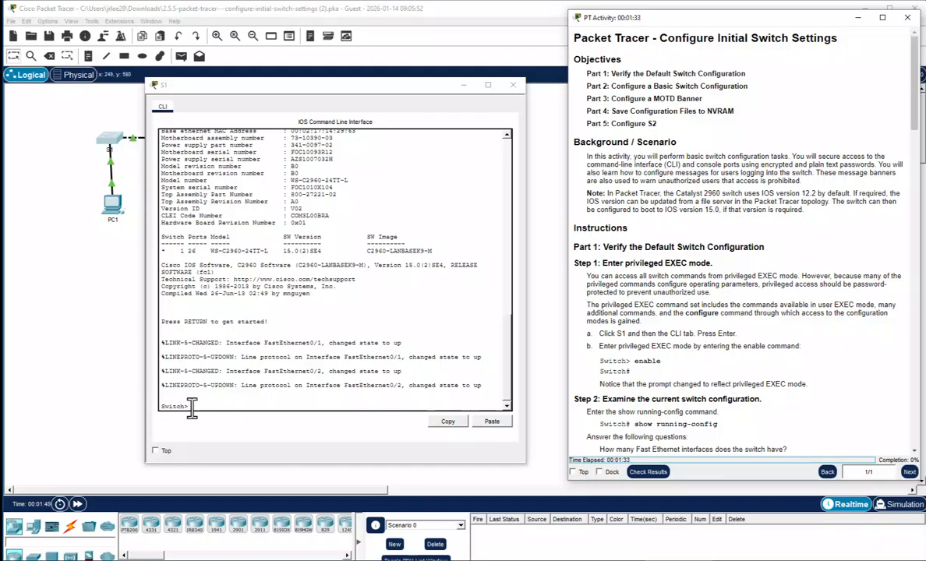
pyautogui.click(181, 379)
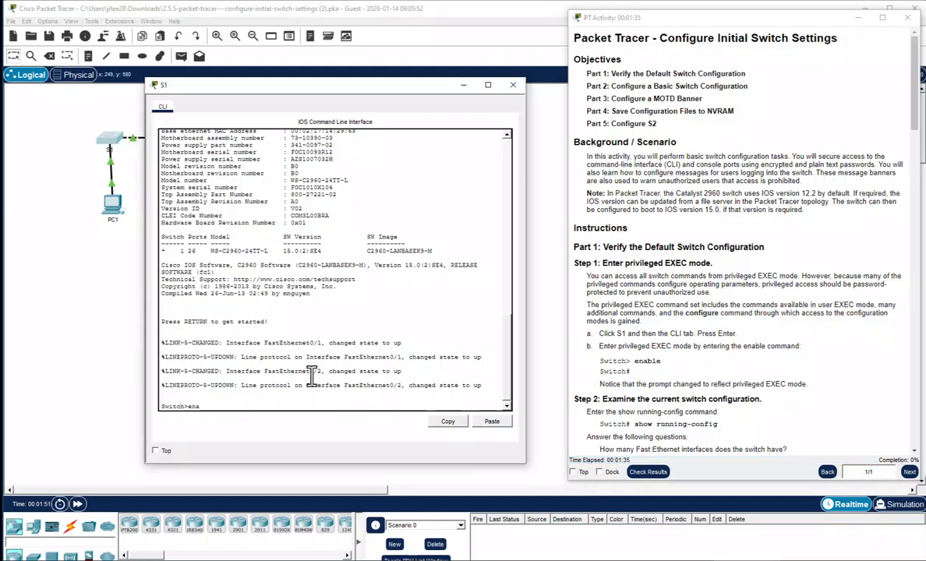
pyautogui.write('enable')
pyautogui.press('Return')
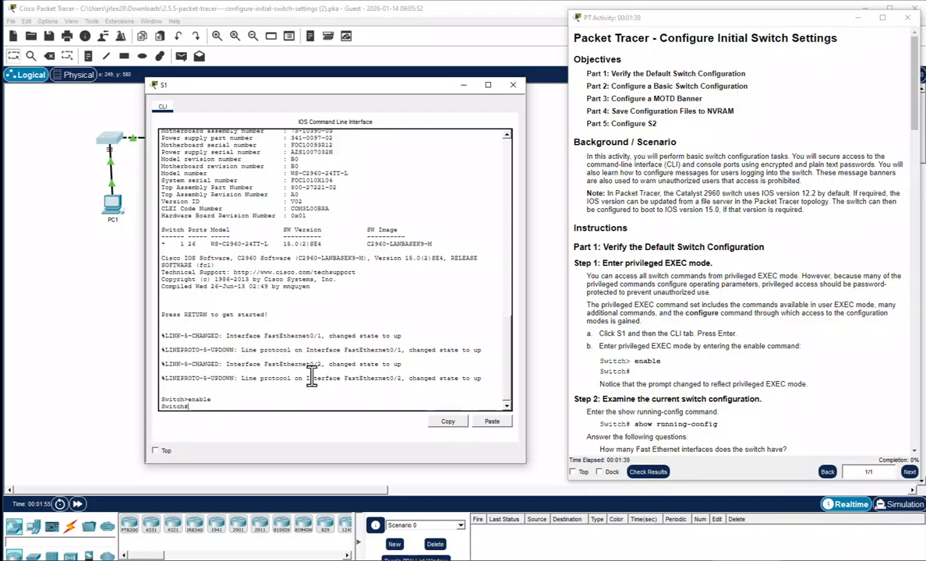
pyautogui.write('sho run')
pyautogui.press('Return')
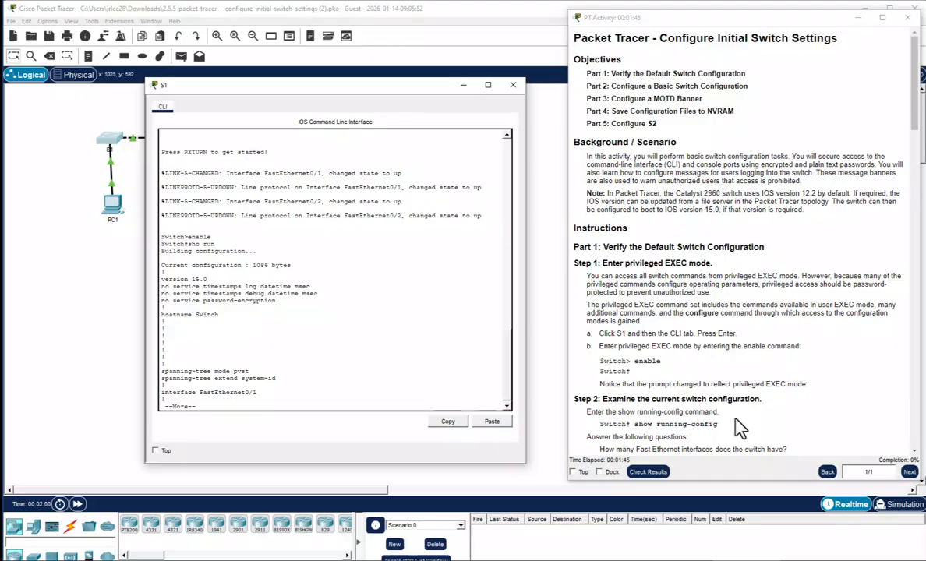
# Page through all of S1's running configuration past the --More-- prompts
pyautogui.scroll(-1, 739, 422)
pyautogui.scroll(-1, 757, 415)
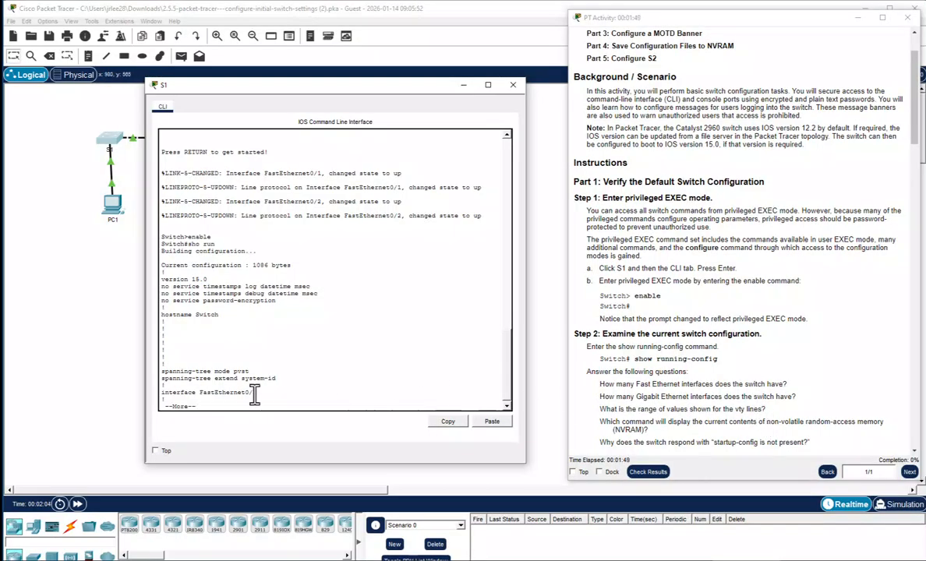
pyautogui.press('space')
pyautogui.press('space')
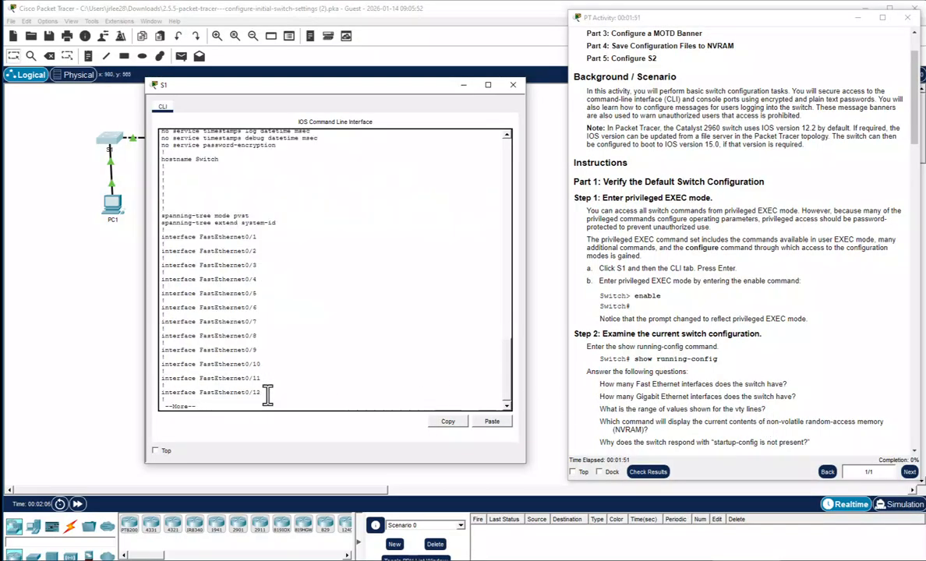
pyautogui.press('space')
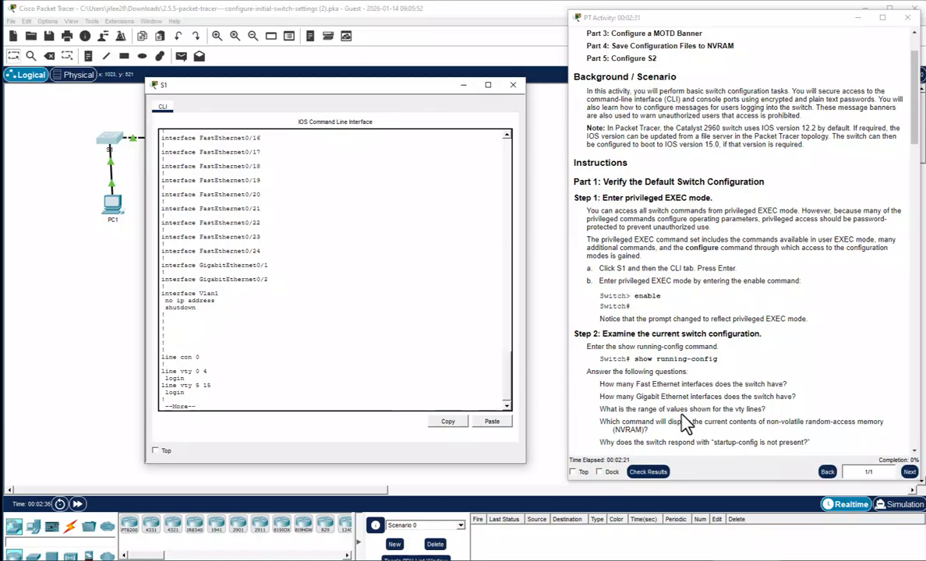
pyautogui.press('space')
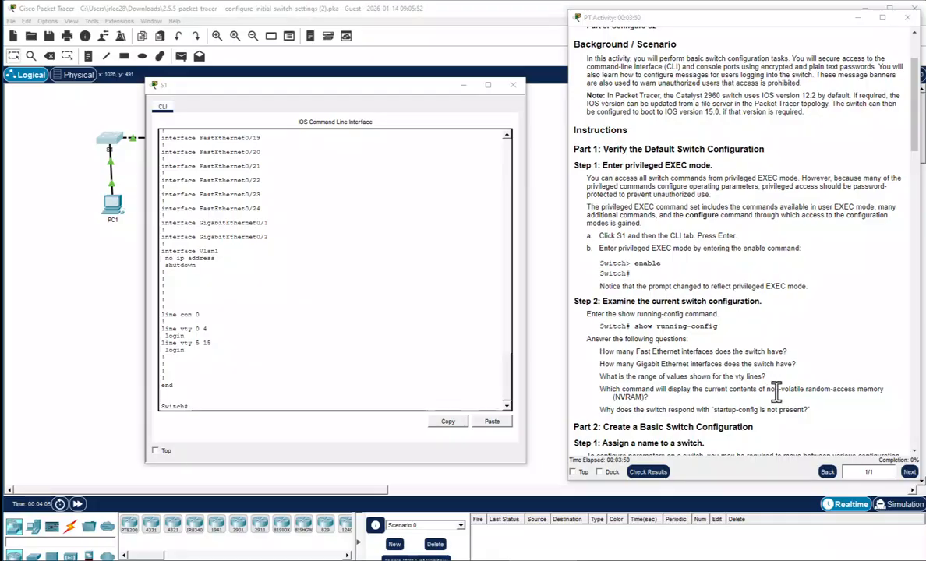
# Run sho startu to confirm S1's startup-config is not present
pyautogui.click(217, 404)
pyautogui.press('Return')
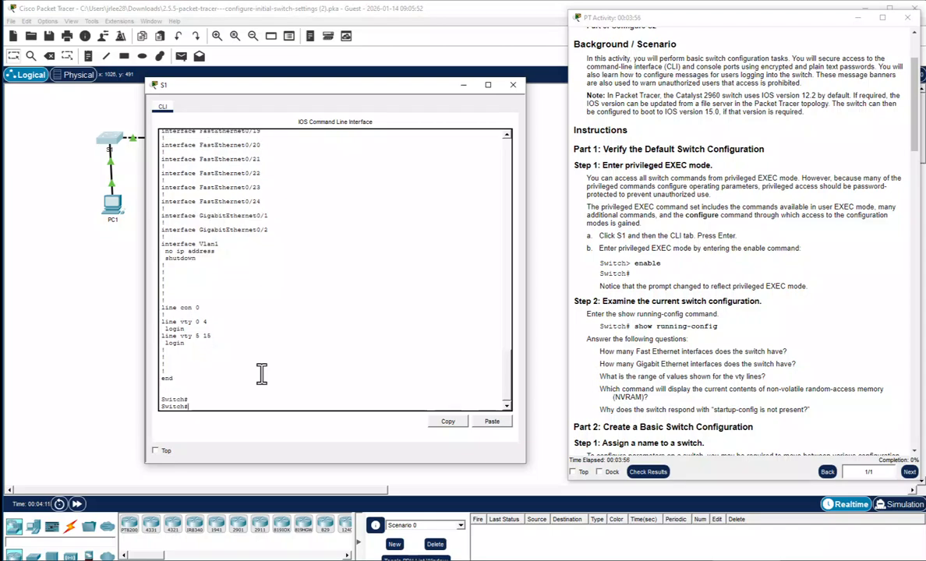
pyautogui.write('sho star')
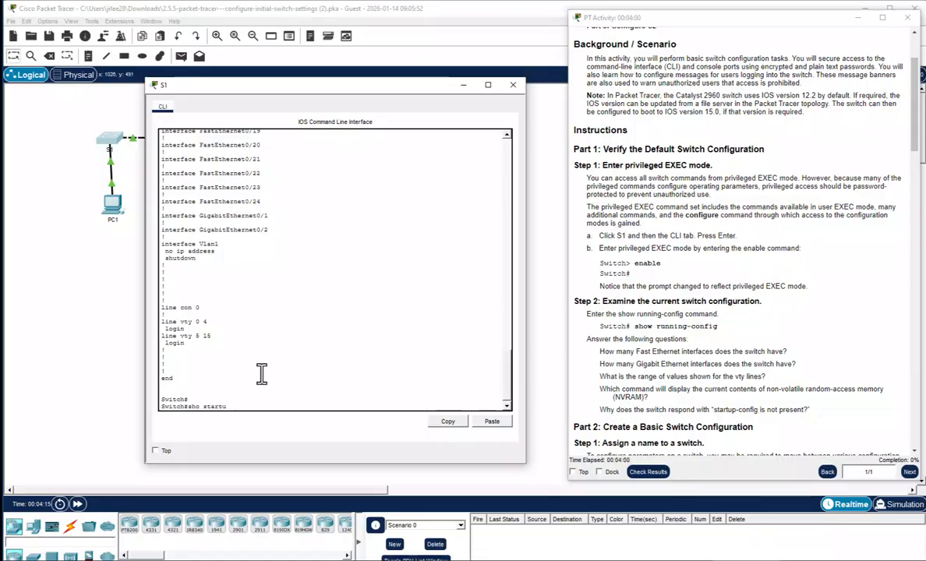
pyautogui.write('tu')
pyautogui.press('Return')
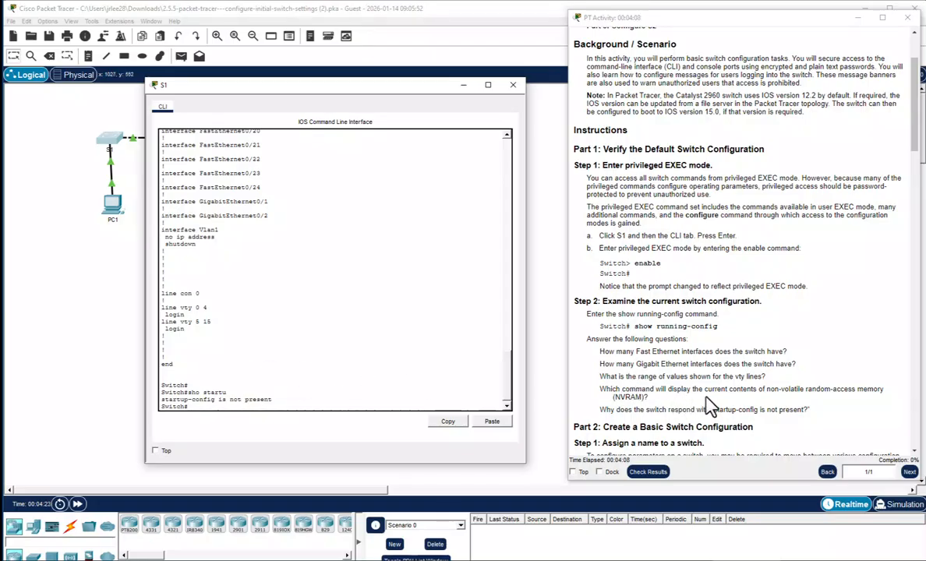
pyautogui.scroll(-1, 707, 408)
pyautogui.scroll(-2, 708, 407)
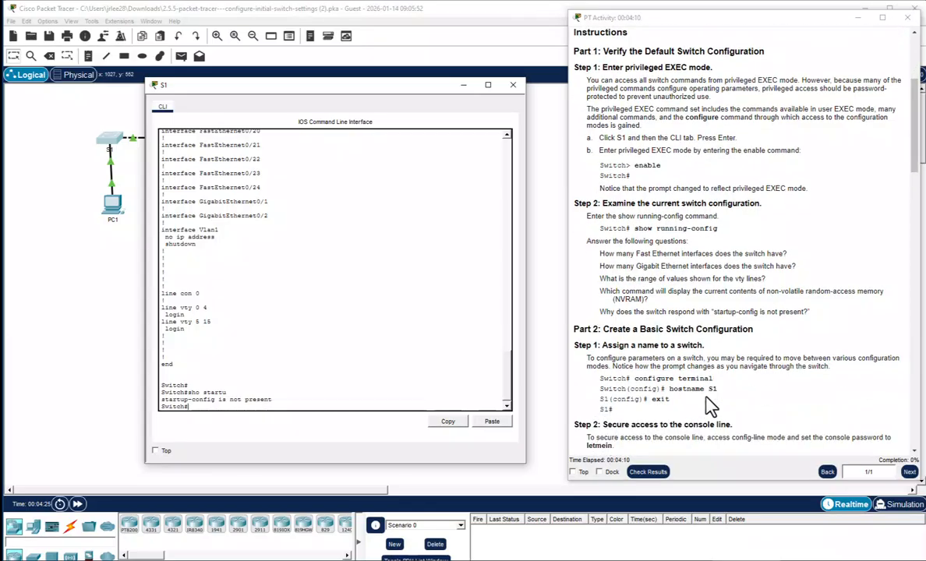
pyautogui.scroll(-1, 722, 412)
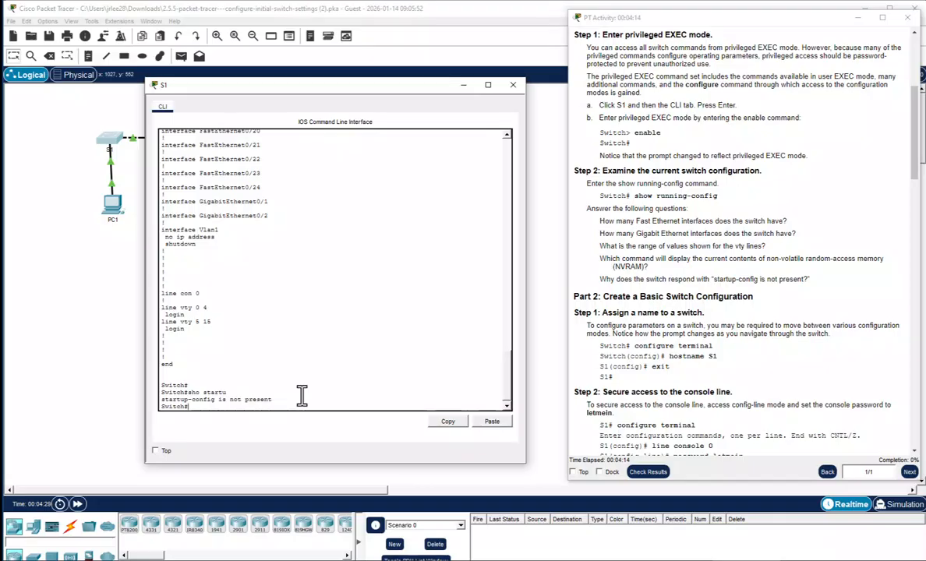
# In config t, set hostname S1, exit, then re-enter global configuration mode
pyautogui.write('config t')
pyautogui.press('Return')
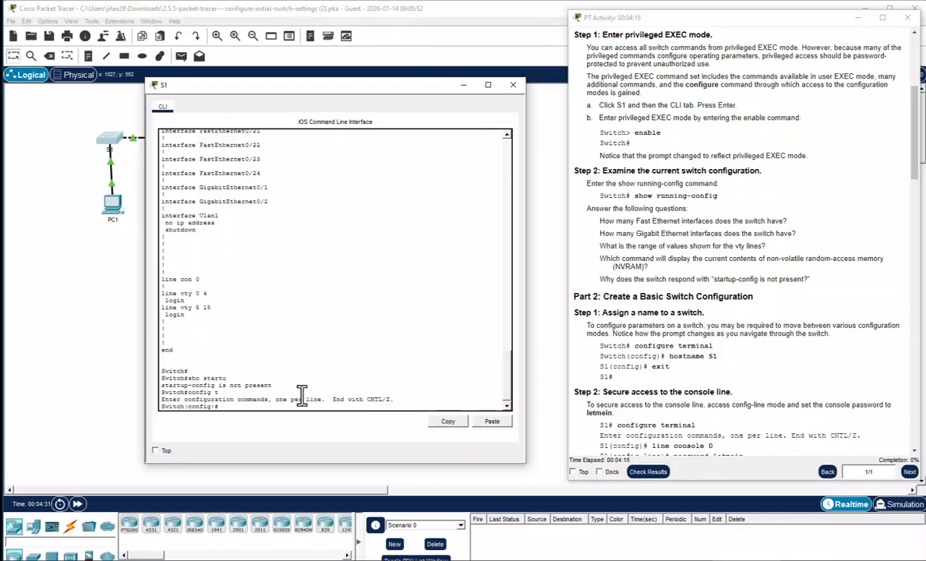
pyautogui.write('hostname S1')
pyautogui.press('Return')
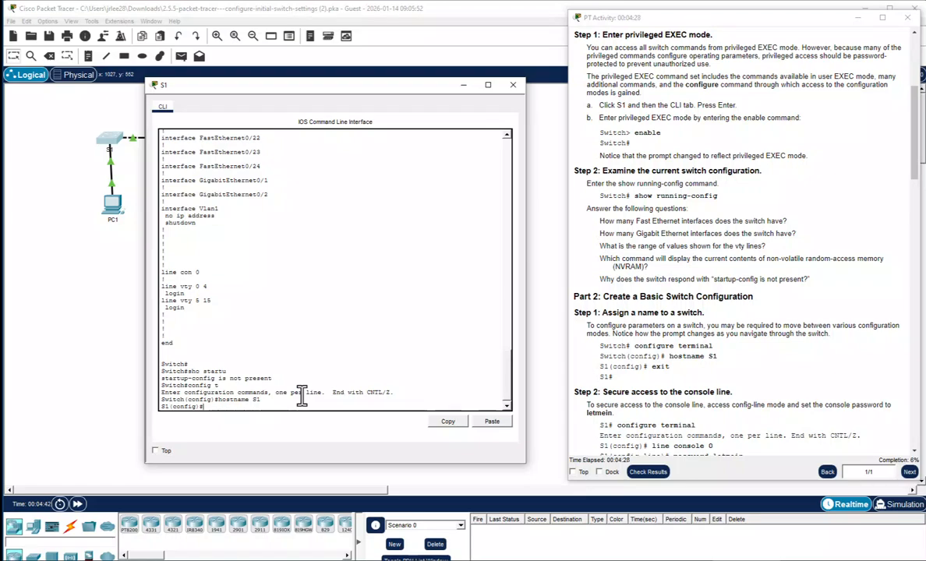
pyautogui.write('exit')
pyautogui.press('Return')
pyautogui.press('Return')
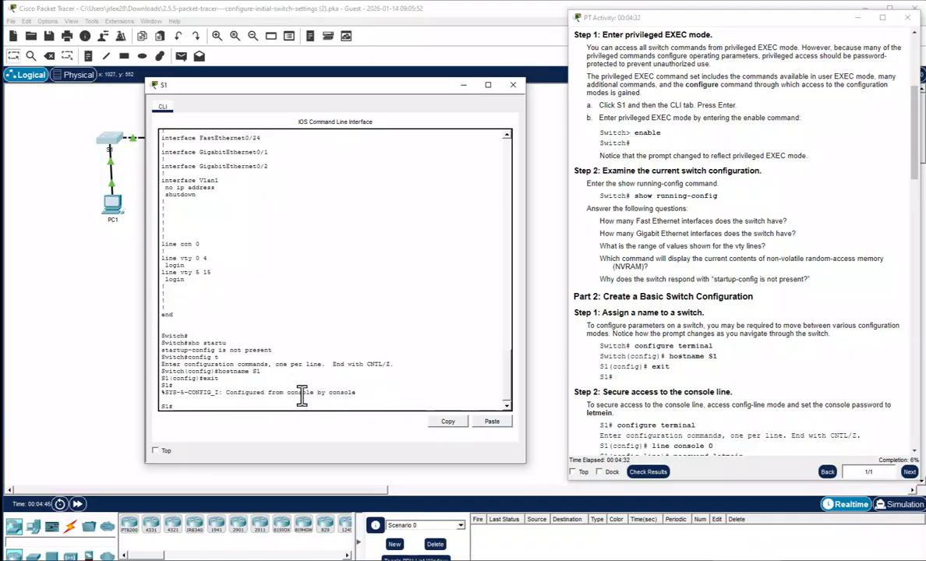
pyautogui.write('config t')
pyautogui.press('Return')
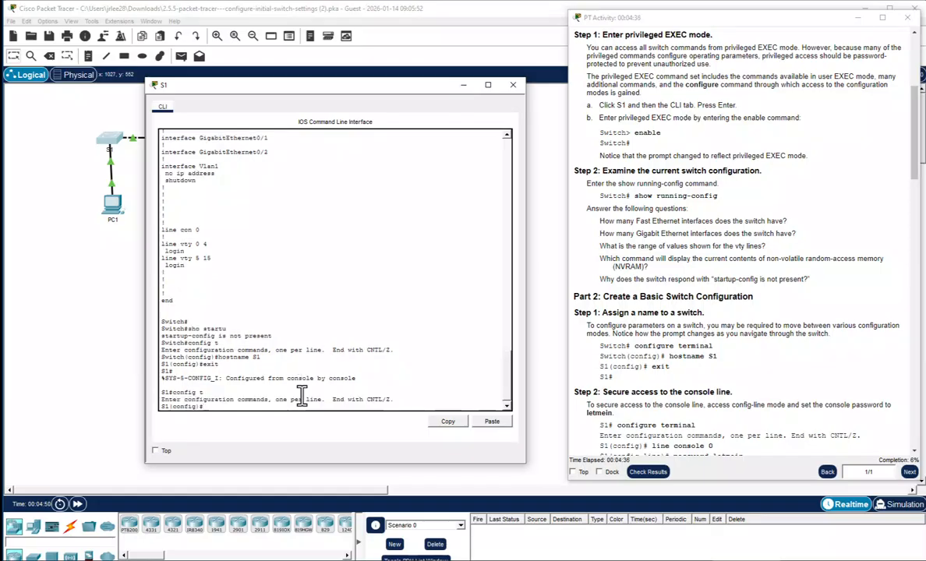
# Under line con 0, set the console password and enable login
pyautogui.scroll(-1, 721, 421)
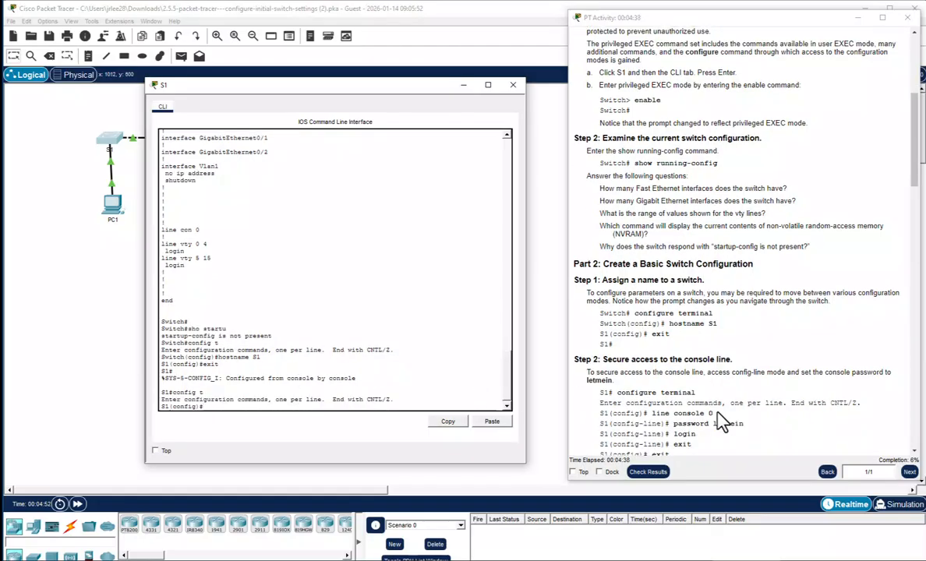
pyautogui.scroll(-1, 726, 421)
pyautogui.scroll(-1, 728, 421)
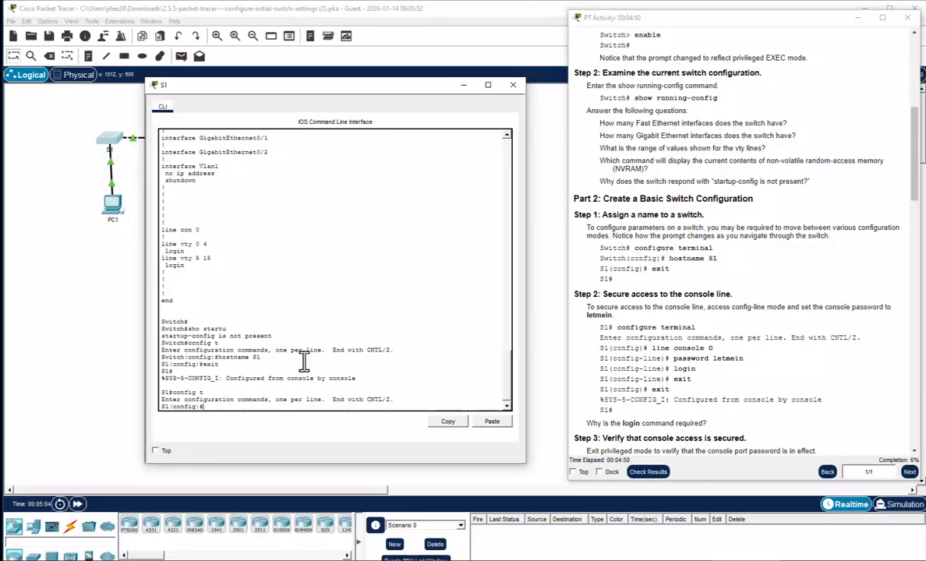
pyautogui.write('line con 0')
pyautogui.press('Return')
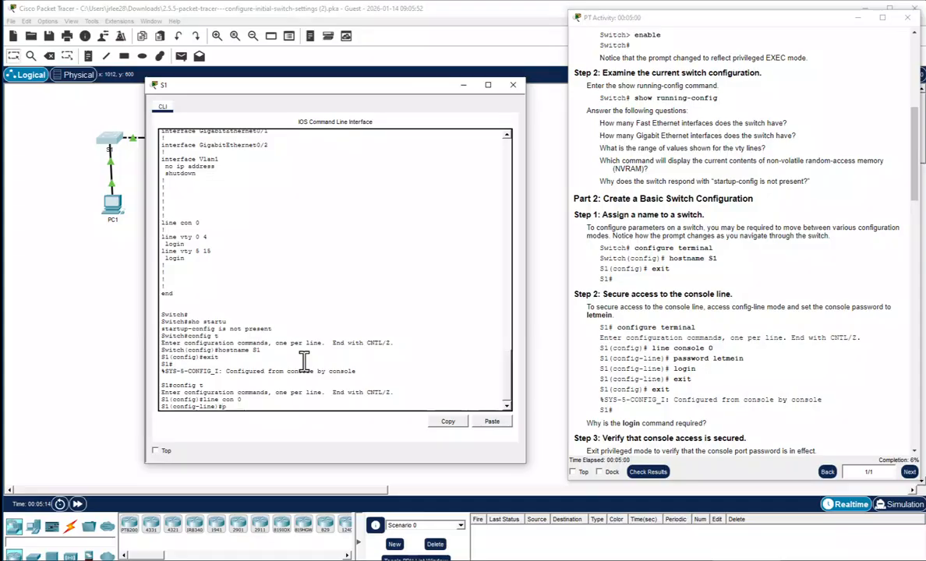
pyautogui.write('password letmein')
pyautogui.press('Return')
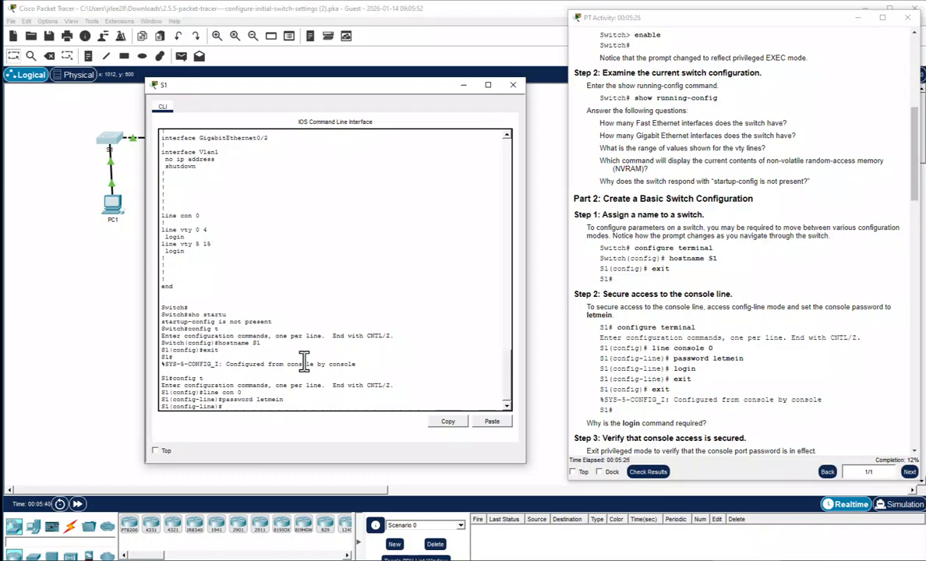
pyautogui.write('login')
pyautogui.press('Return')
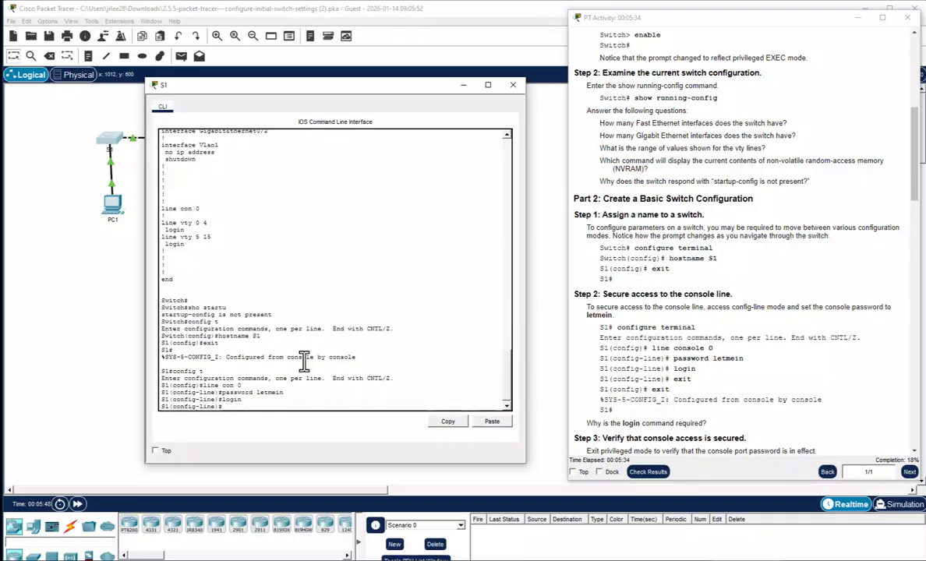
# Exit console line and global configuration back to the S1# prompt
pyautogui.write('exit')
pyautogui.press('Return')
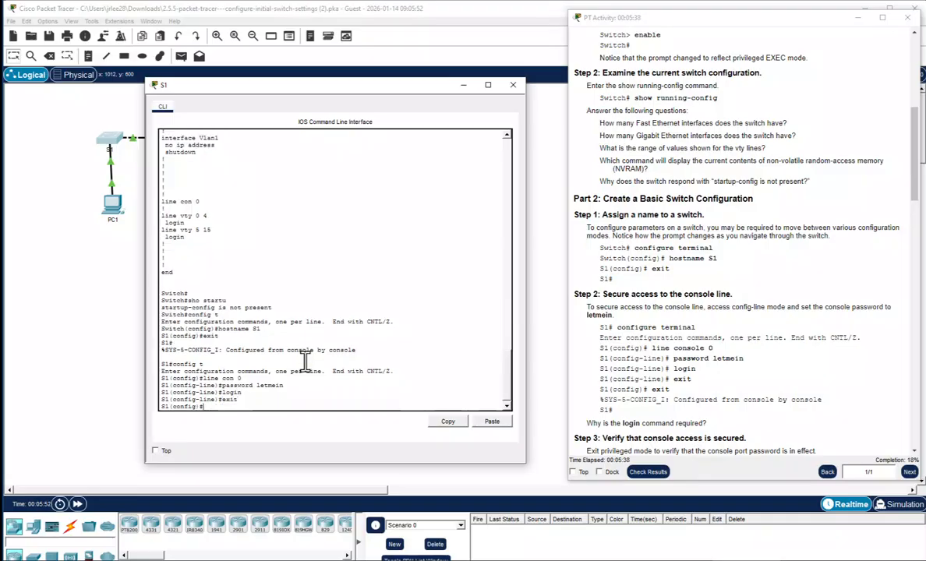
pyautogui.scroll(-1, 713, 403)
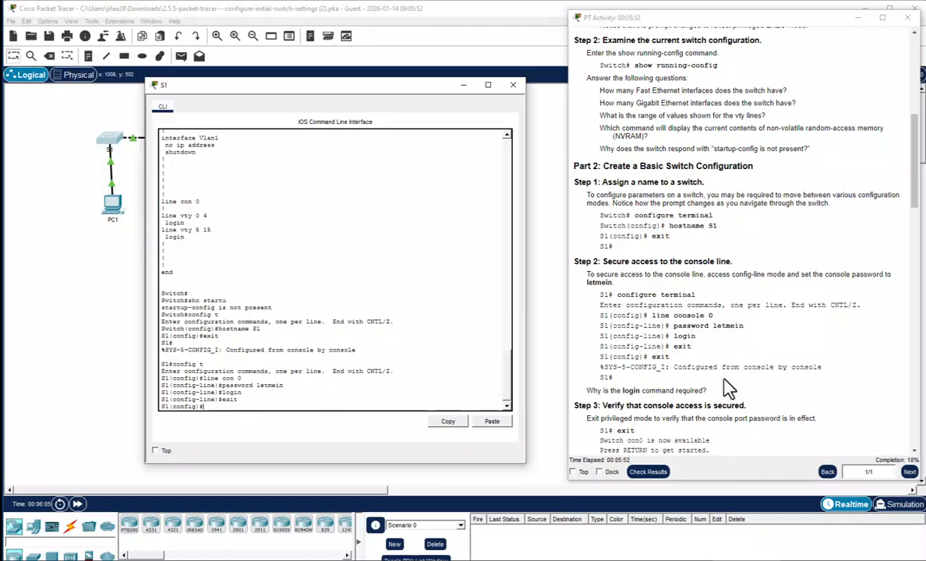
pyautogui.scroll(-1, 722, 385)
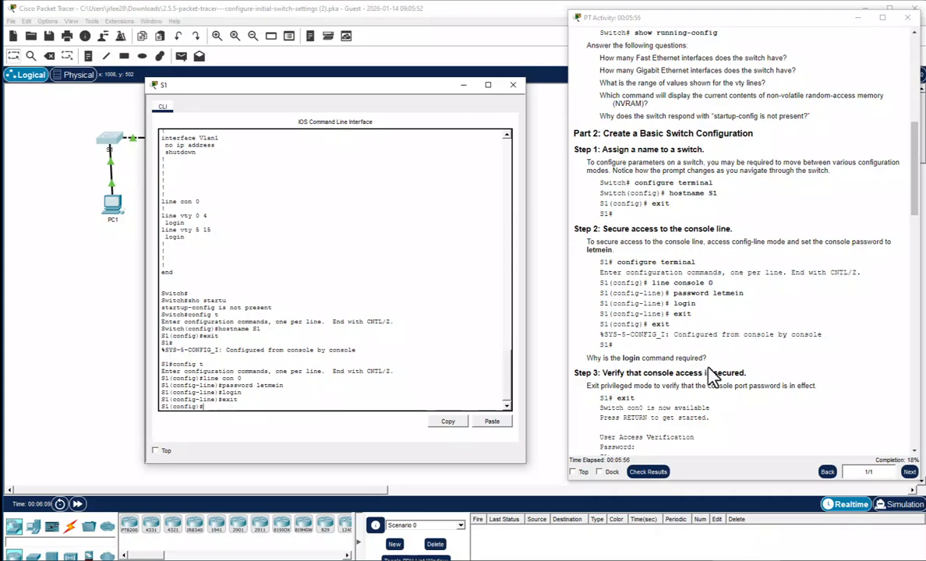
pyautogui.scroll(-1, 711, 377)
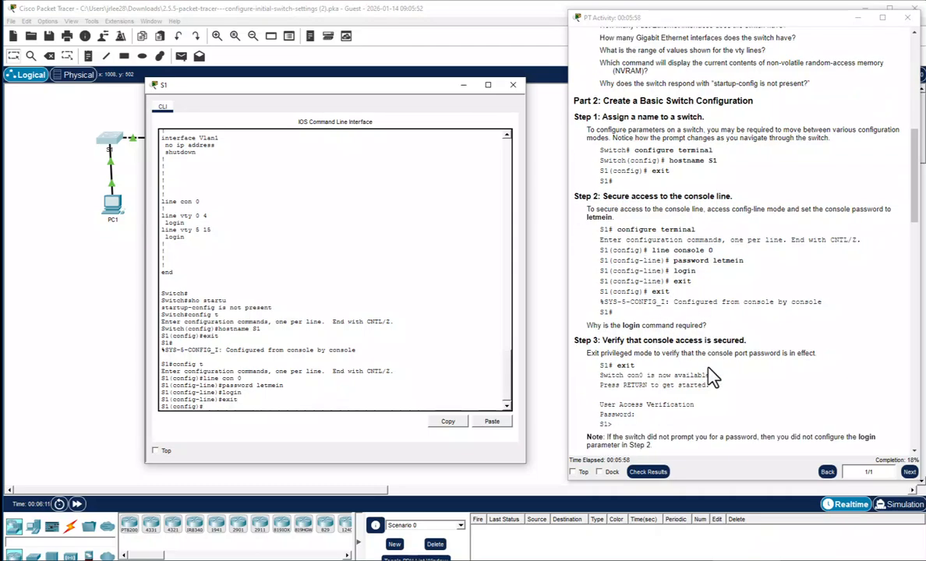
pyautogui.scroll(-1, 716, 385)
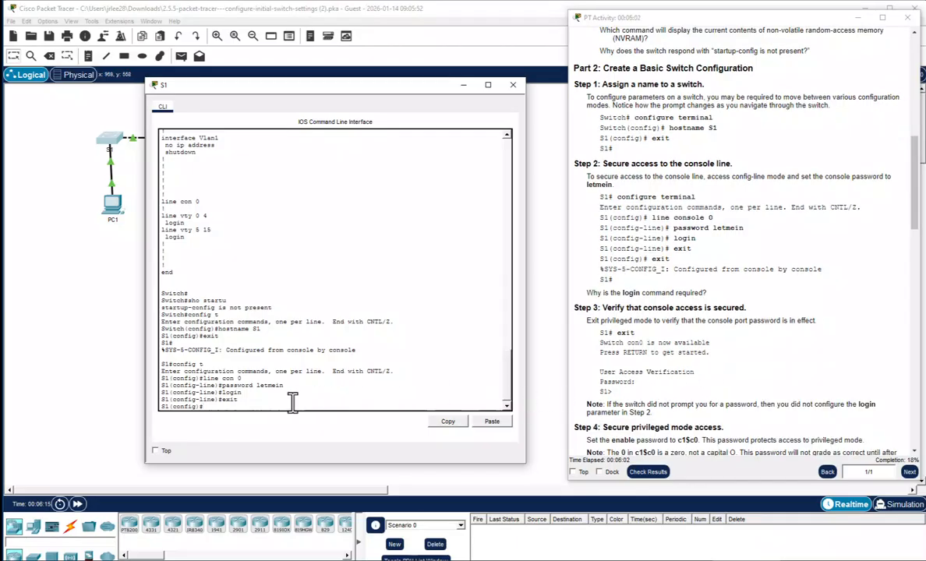
pyautogui.write('exit')
pyautogui.press('Return')
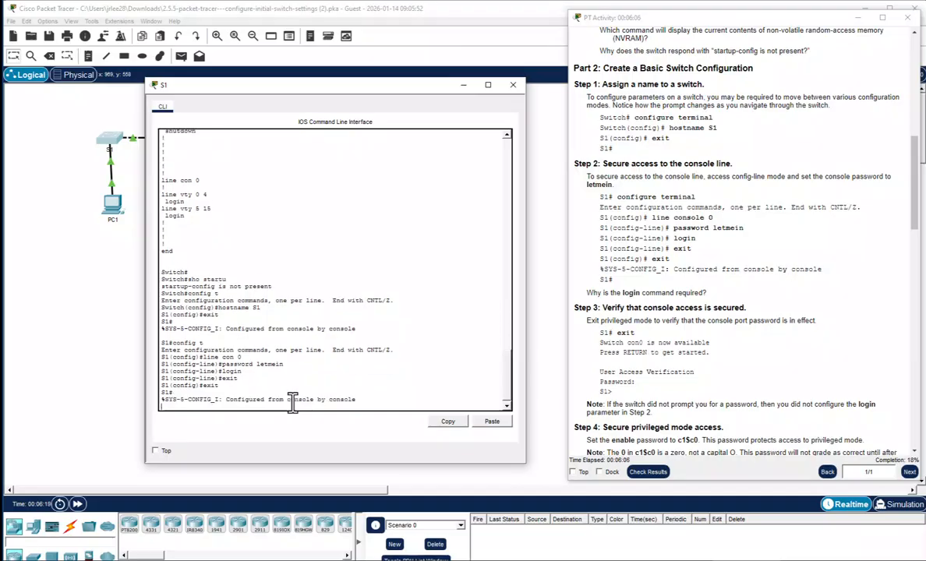
# Log out of S1 and log back in with the console password to reach S1>
pyautogui.press('Return')
pyautogui.write('exit')
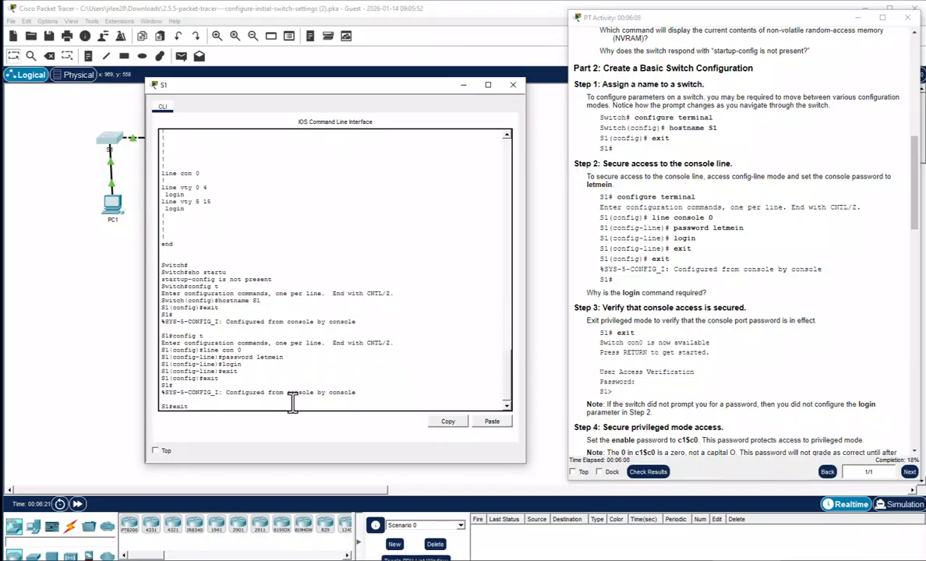
pyautogui.press('Return')
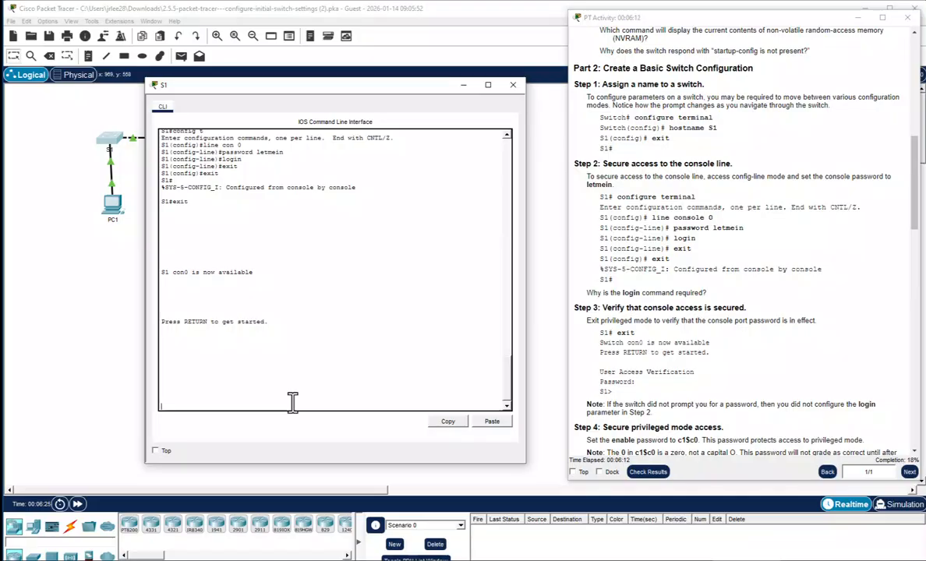
pyautogui.press('Return')
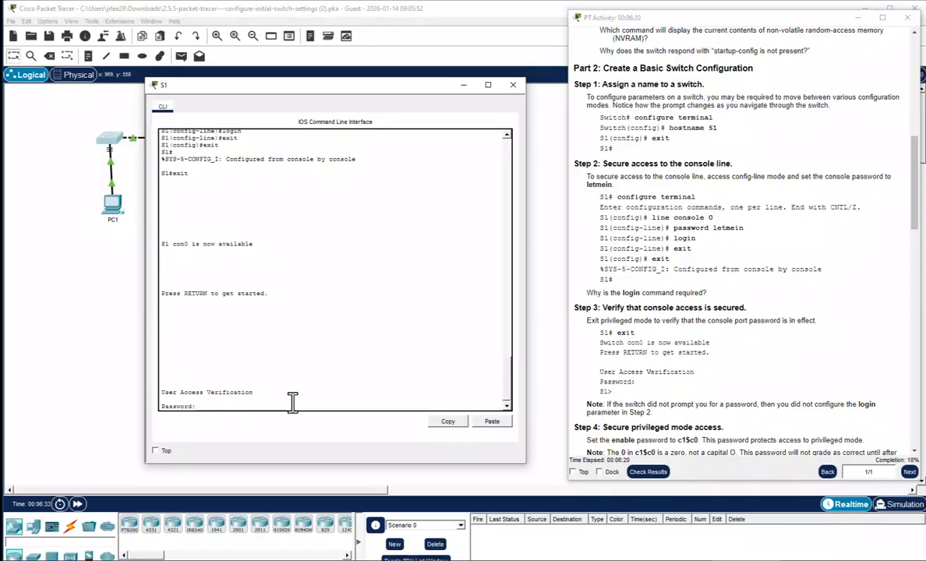
pyautogui.press('Return')
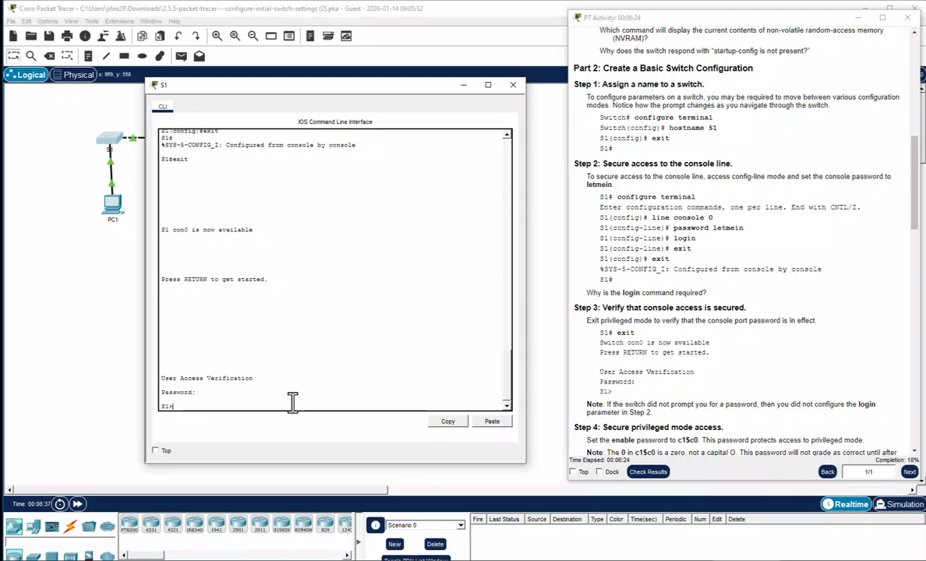
# Enter privileged mode on S1 and then global configuration mode
pyautogui.scroll(-3, 686, 378)
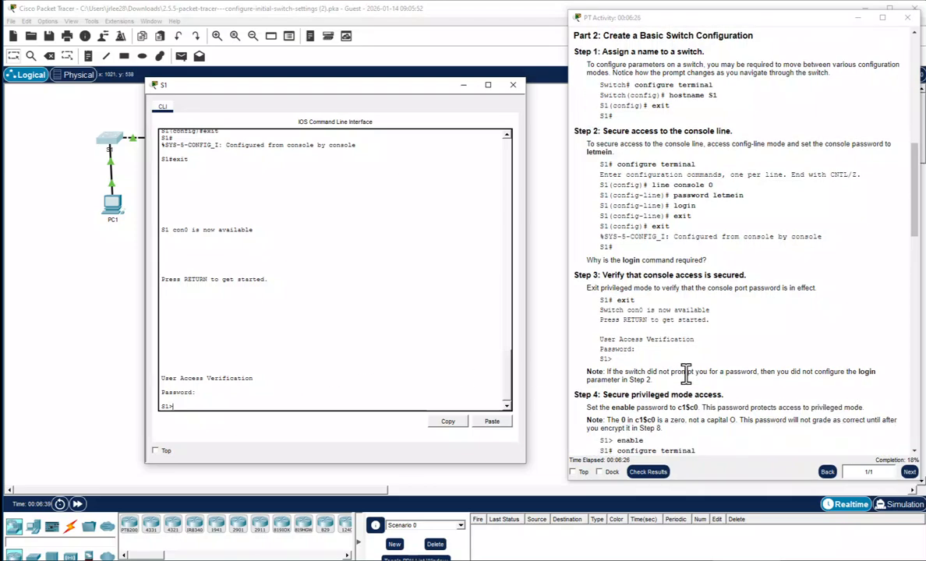
pyautogui.scroll(-6, 686, 378)
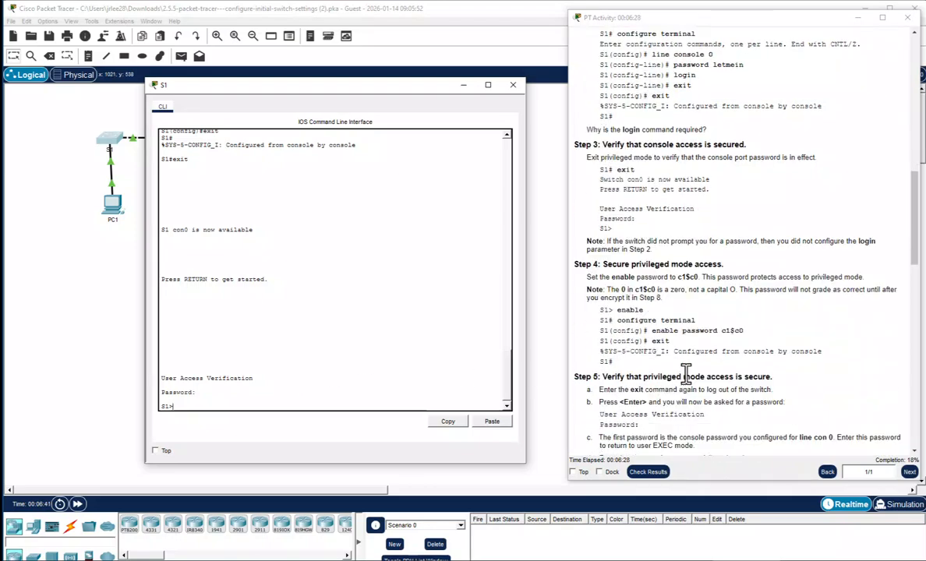
pyautogui.scroll(-1, 687, 378)
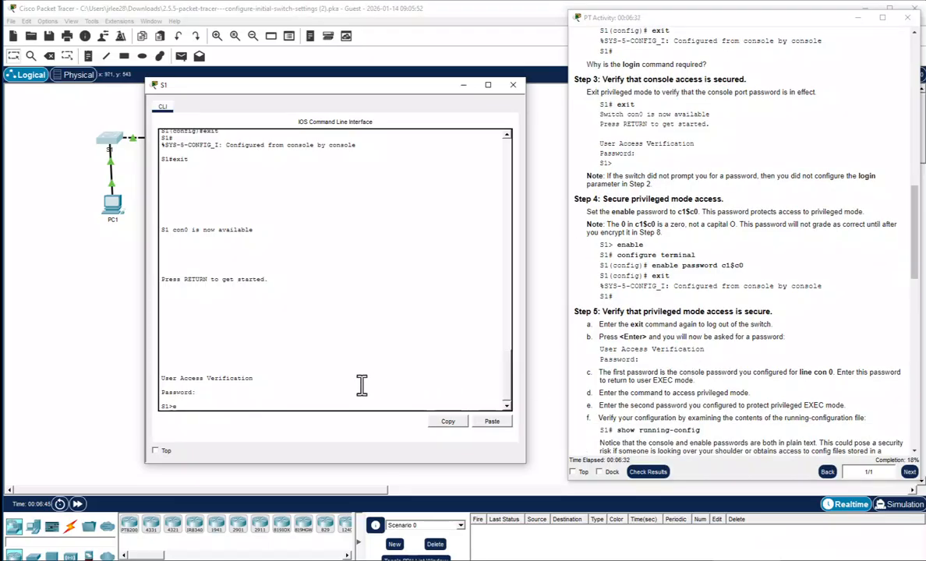
pyautogui.write('nable')
pyautogui.press('Return')
pyautogui.write('conf')
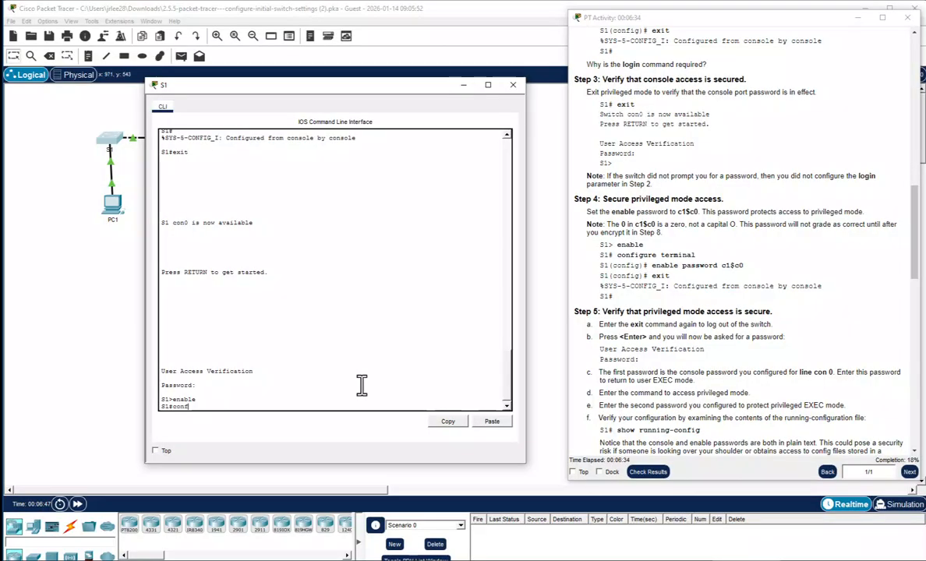
pyautogui.write('ig t')
pyautogui.press('Return')
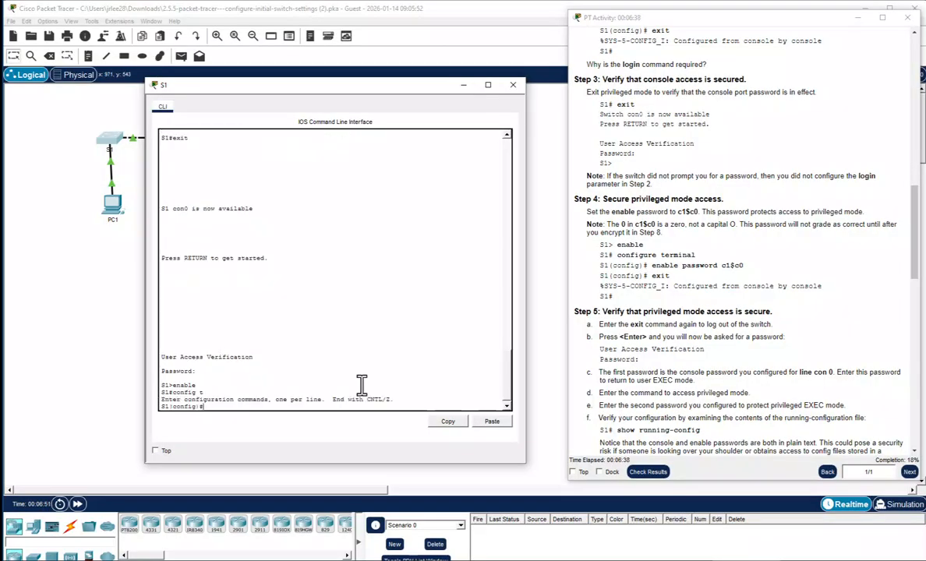
# Set S1's enable password to the privileged password and exit configuration mode
pyautogui.write('enable pas')
pyautogui.write('sword')
pyautogui.write('c')
pyautogui.write('1$')
pyautogui.write('$c0')
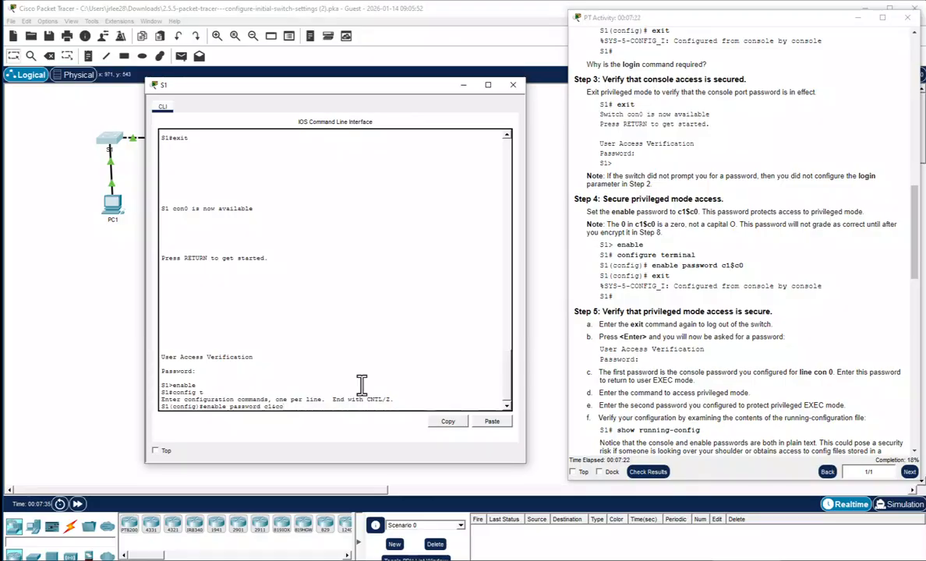
pyautogui.press('Return')
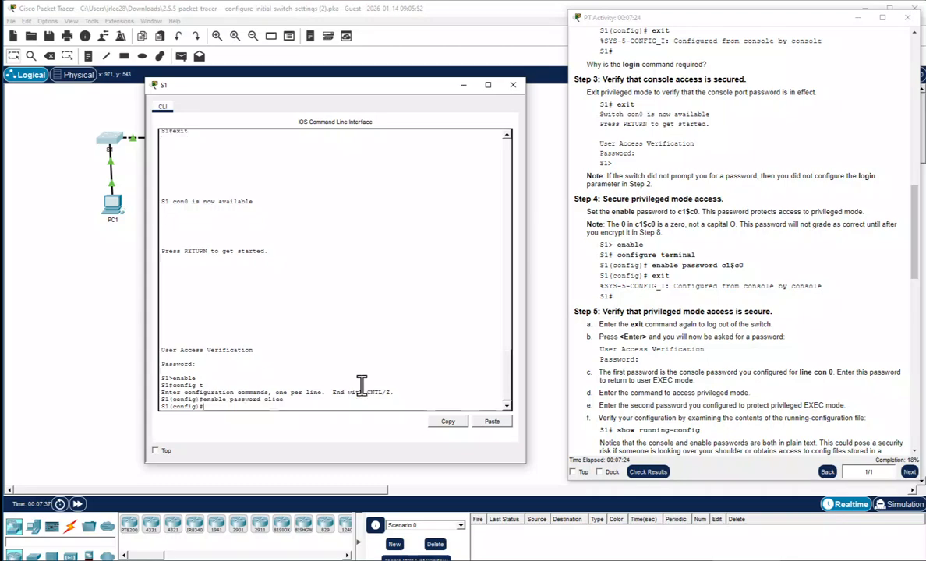
pyautogui.write('exit')
pyautogui.press('Return')
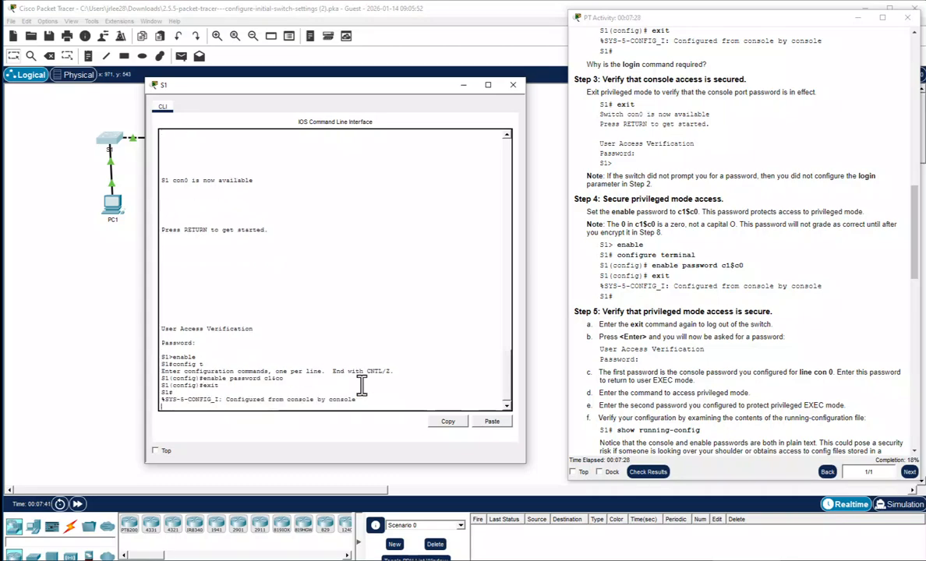
pyautogui.press('Return')
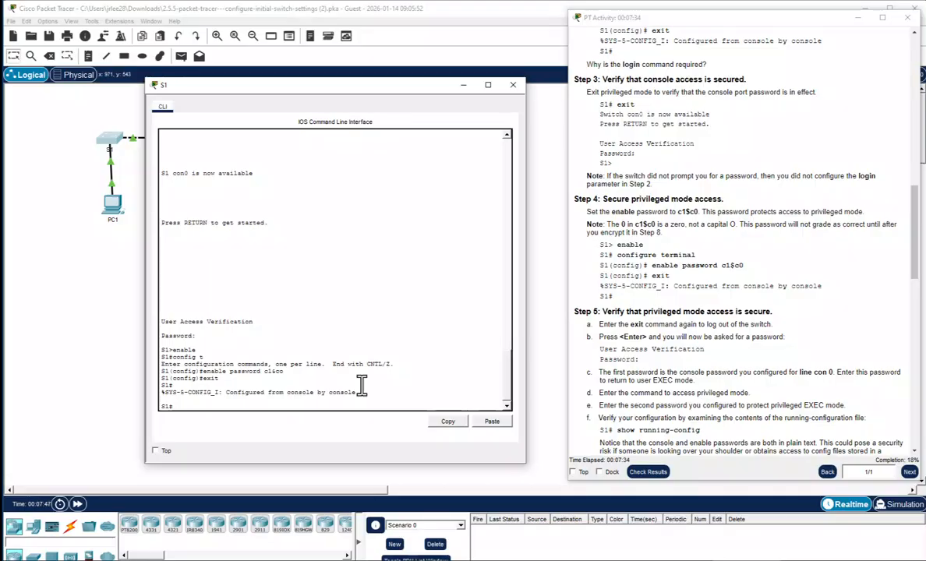
# Log out, log in with the console and enable passwords, and show S1's running configuration
pyautogui.write('exit')
pyautogui.press('Return')
pyautogui.press('Return')
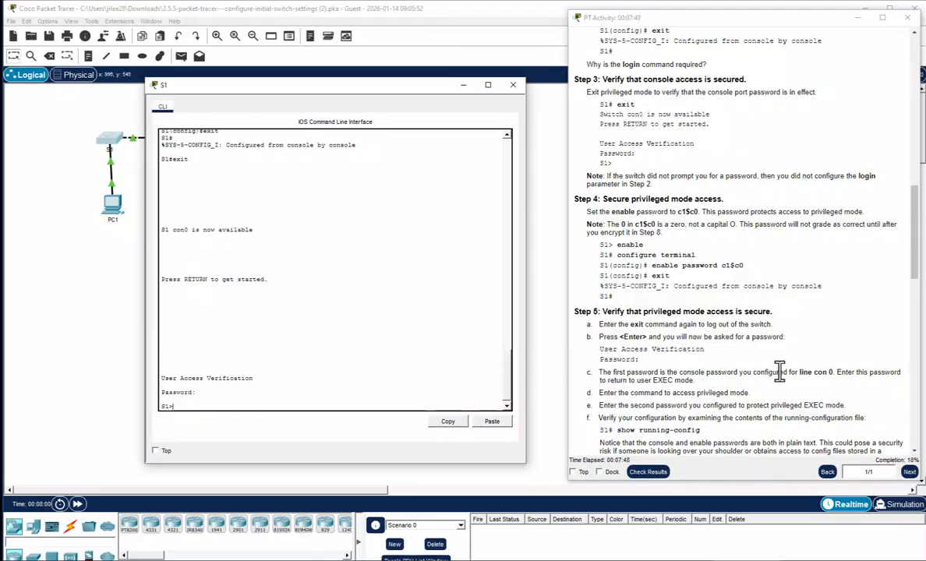
pyautogui.scroll(-1, 779, 372)
pyautogui.scroll(-1, 779, 372)
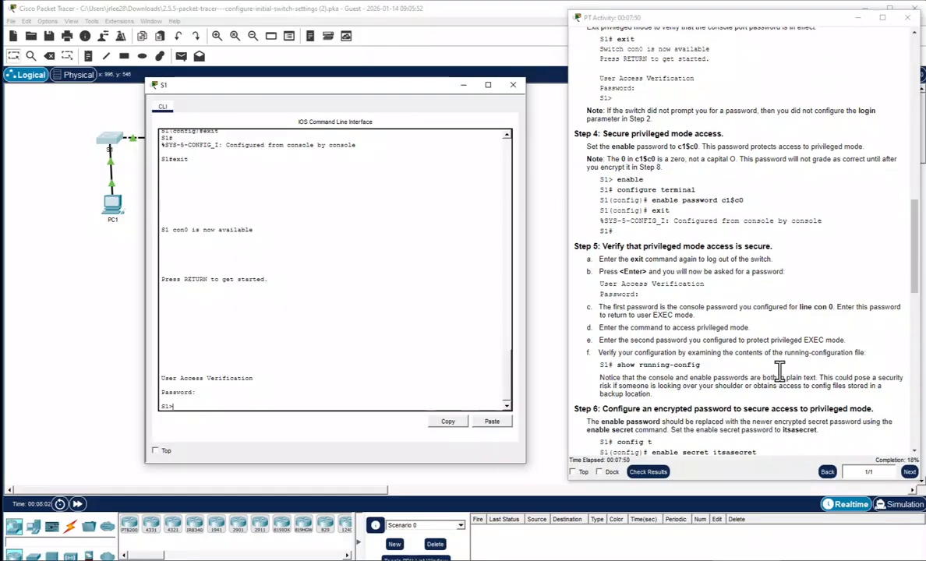
pyautogui.scroll(-1, 779, 372)
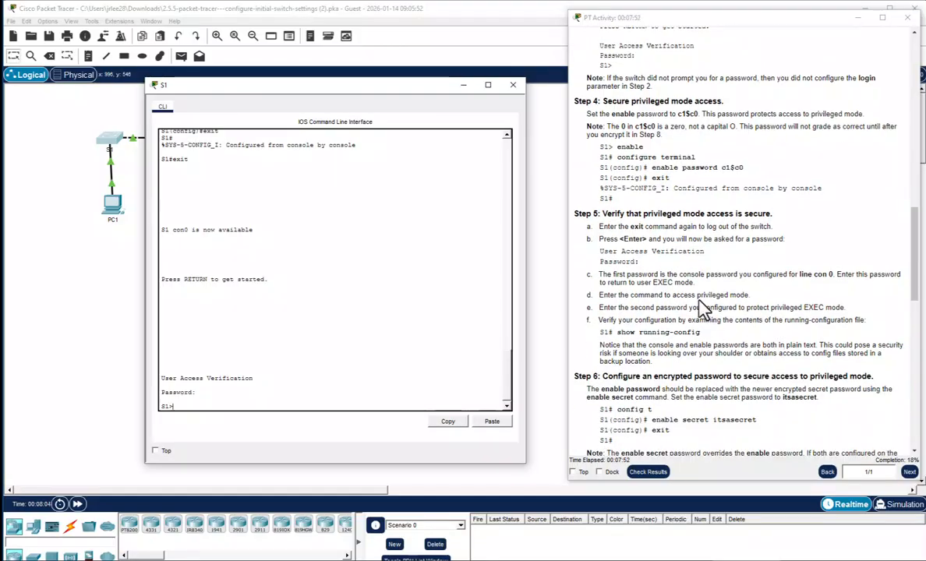
pyautogui.write('e')
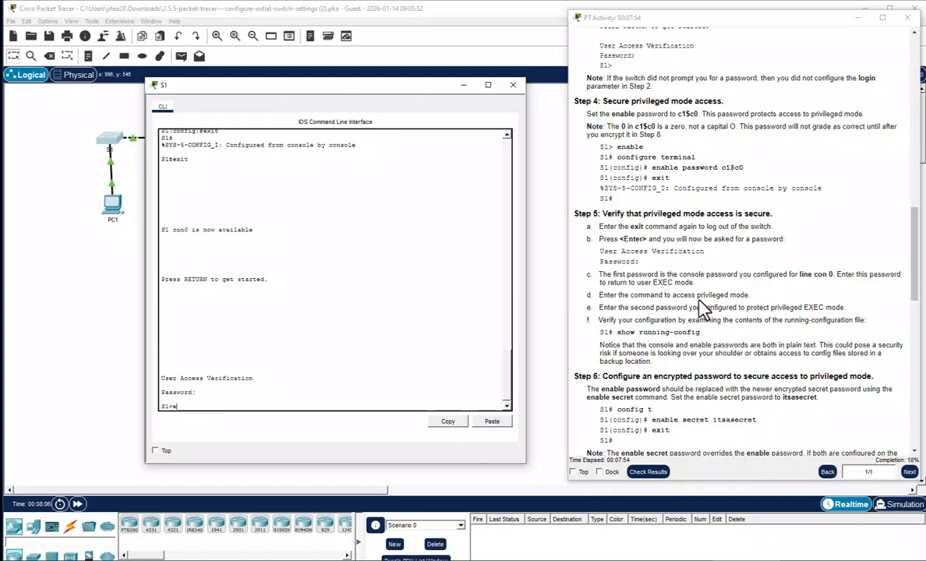
pyautogui.write('nable')
pyautogui.press('Return')
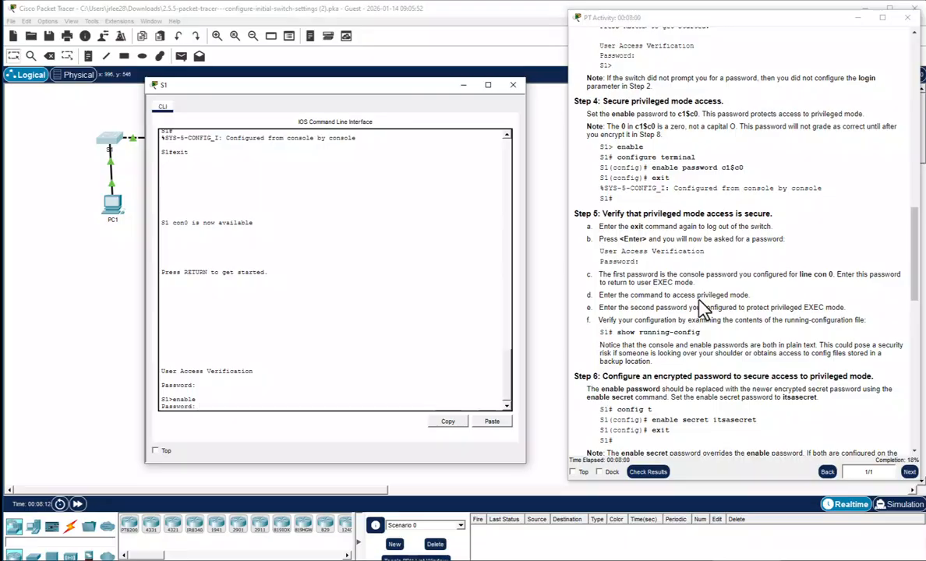
pyautogui.press('Return')
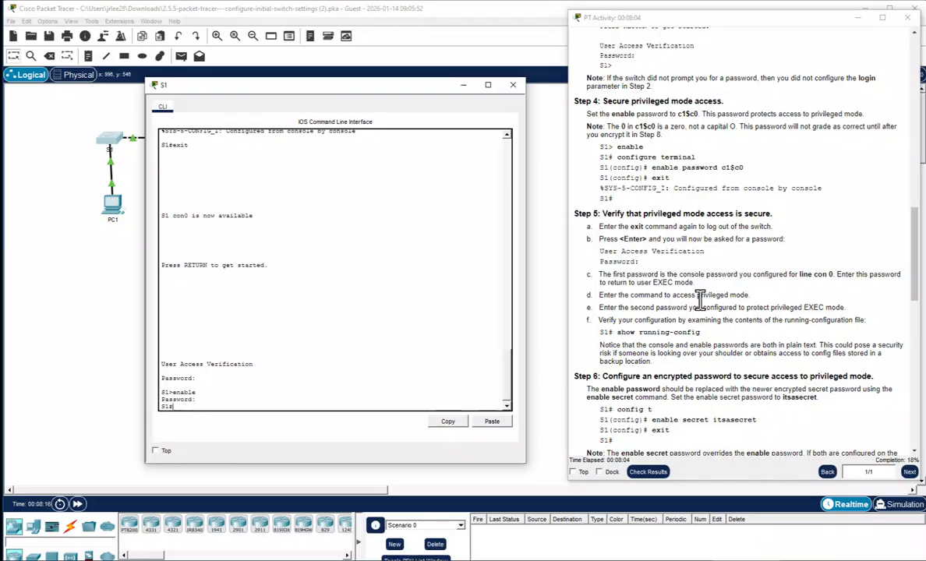
pyautogui.write('sho run')
pyautogui.press('Return')
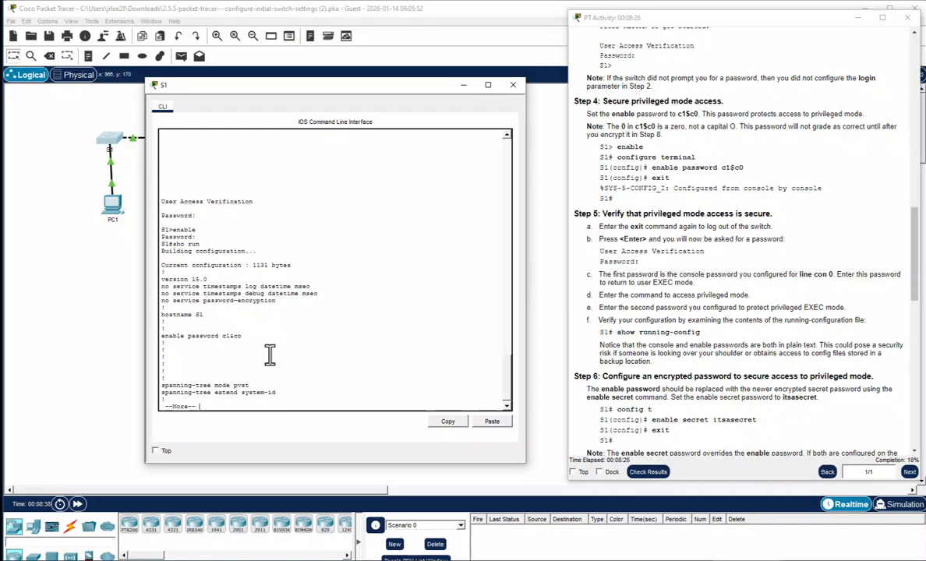
# Page through the remaining S1 running configuration, then enter config t at the S1(config)# prompt
pyautogui.press('space')
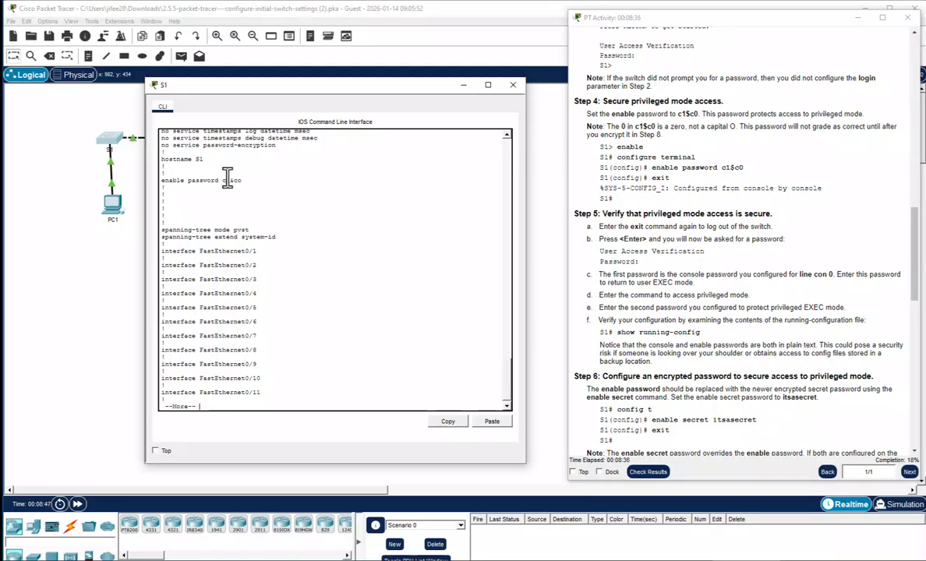
pyautogui.press('space')
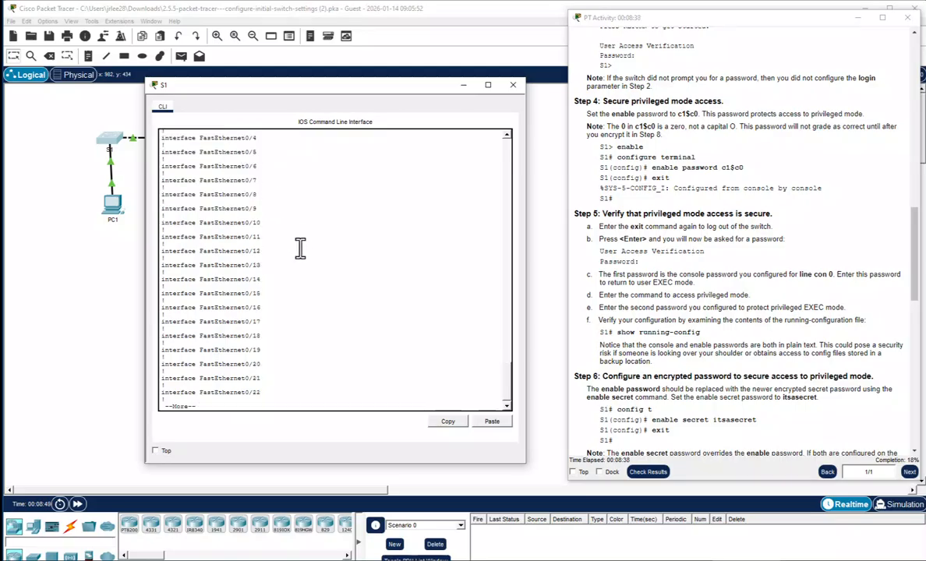
pyautogui.press('space')
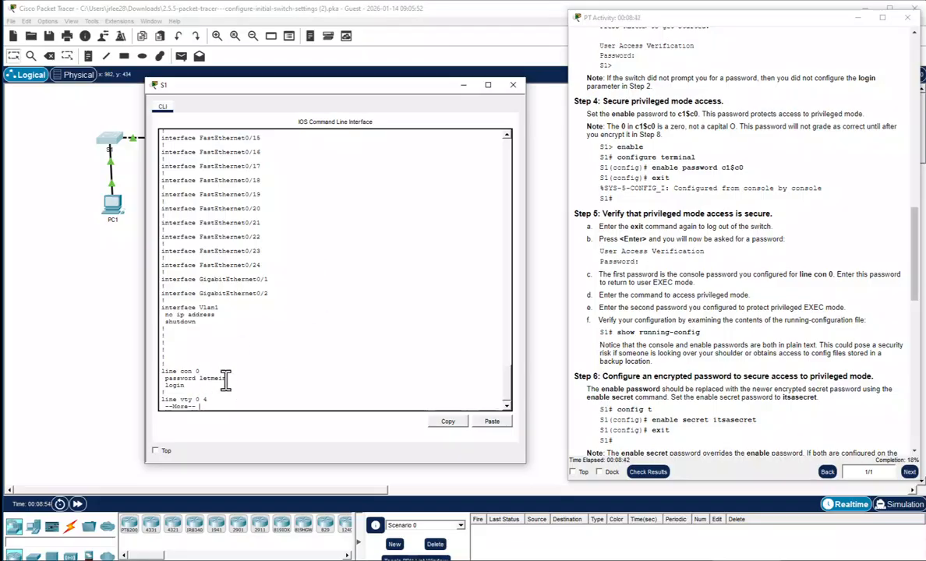
pyautogui.press('space')
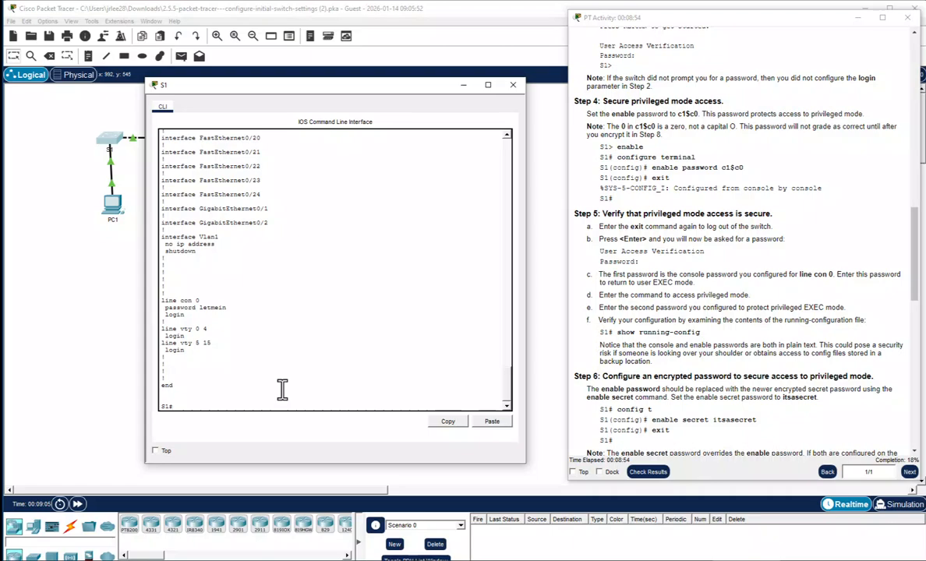
pyautogui.write('config t')
pyautogui.press('Return')
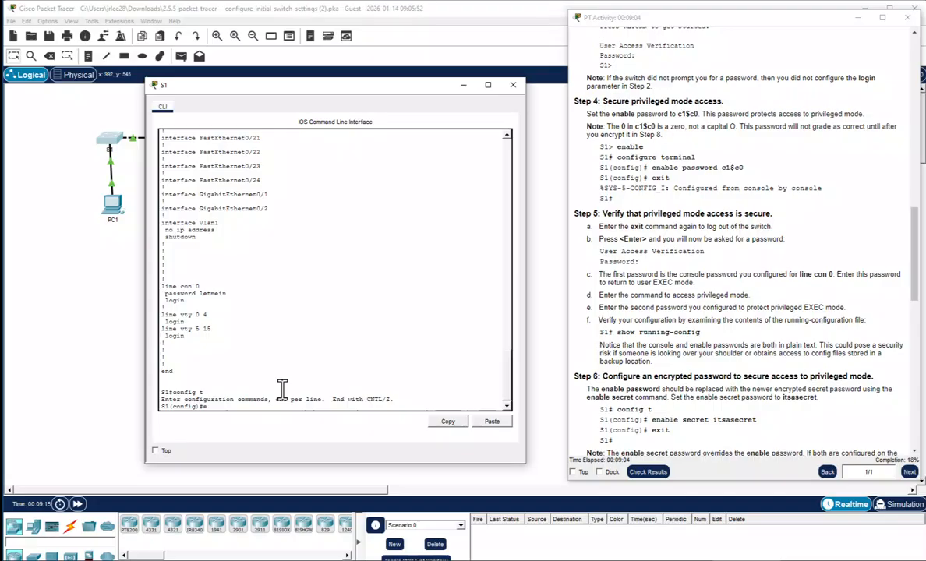
# Set S1's enable secret to the assigned password and return to the S1# prompt
pyautogui.write('nable secret itsa')
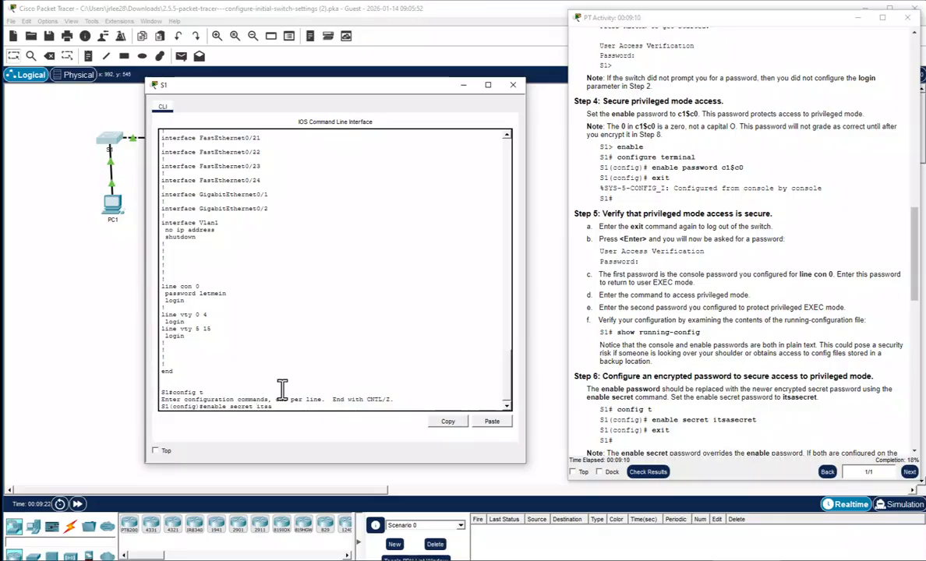
pyautogui.write('secret')
pyautogui.press('Return')
pyautogui.write('exi')
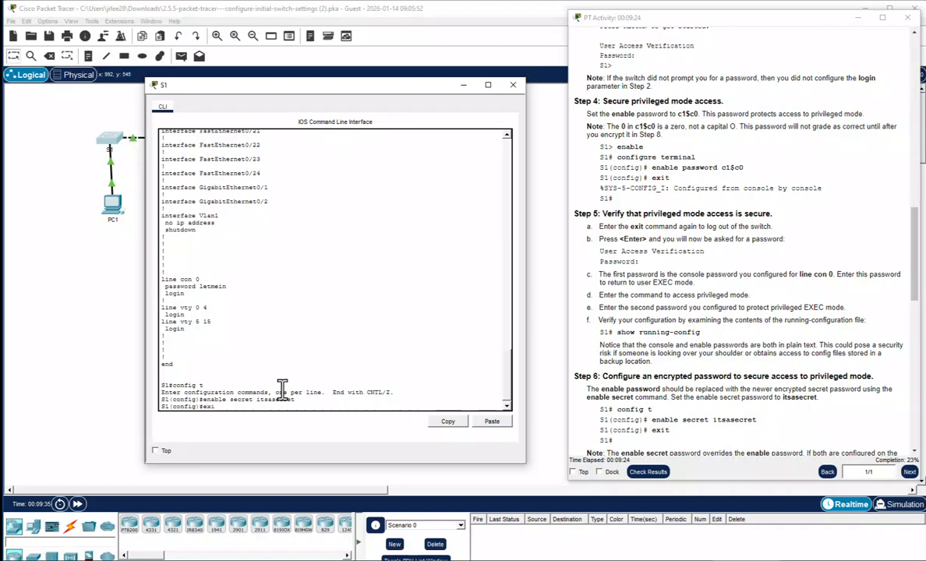
pyautogui.write('t')
pyautogui.press('Return')
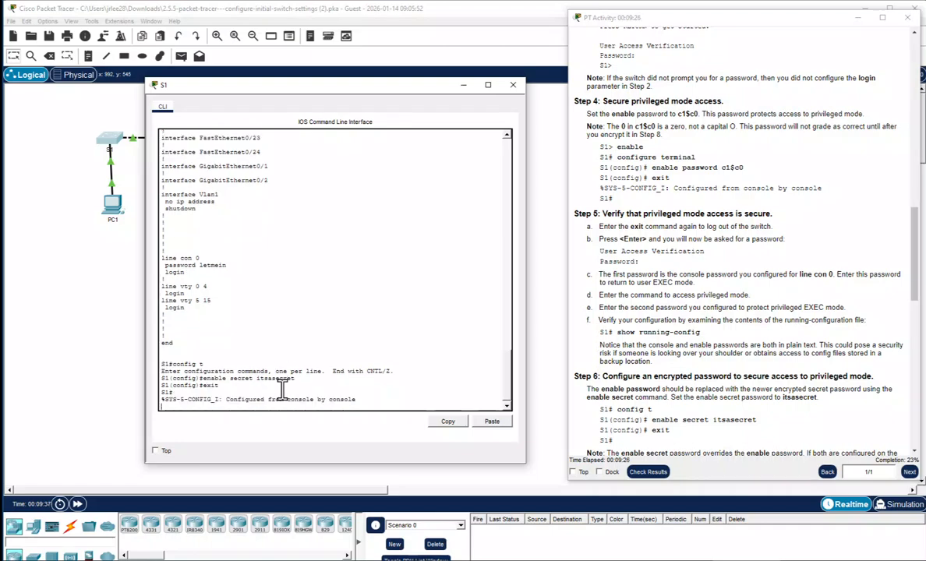
pyautogui.press('Return')
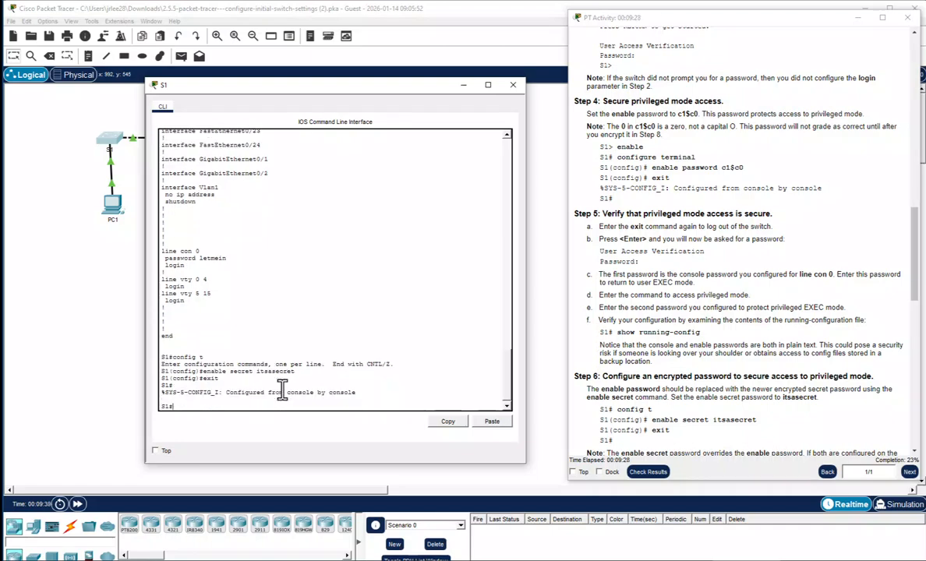
# Run sho run on S1 and page to the end to see the encrypted enable secret
pyautogui.scroll(-1, 713, 377)
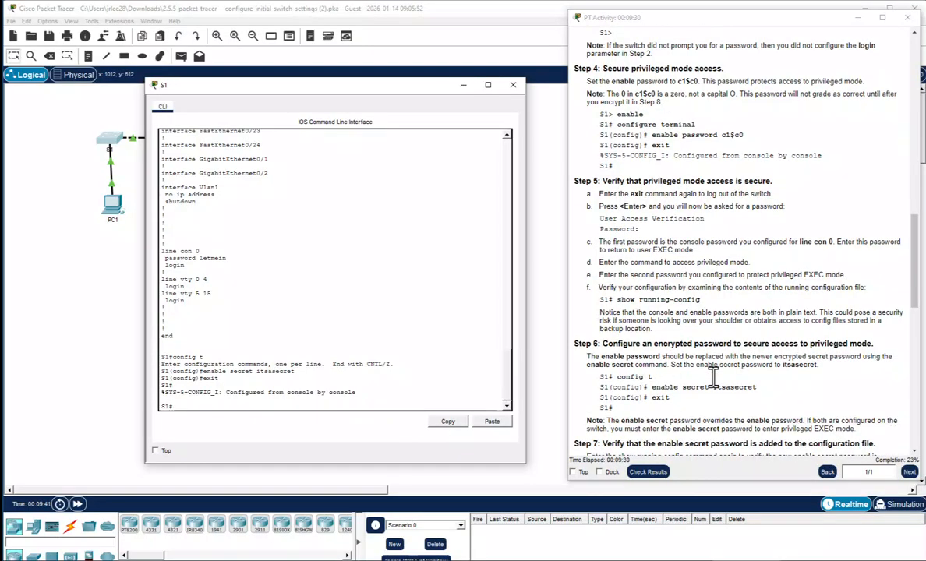
pyautogui.scroll(-5, 712, 377)
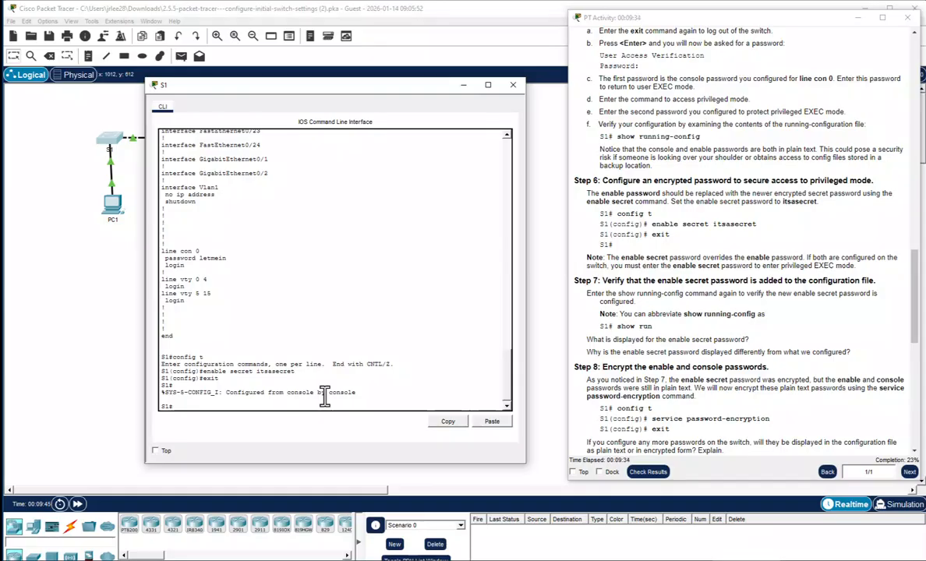
pyautogui.write('n')
pyautogui.press('Return')
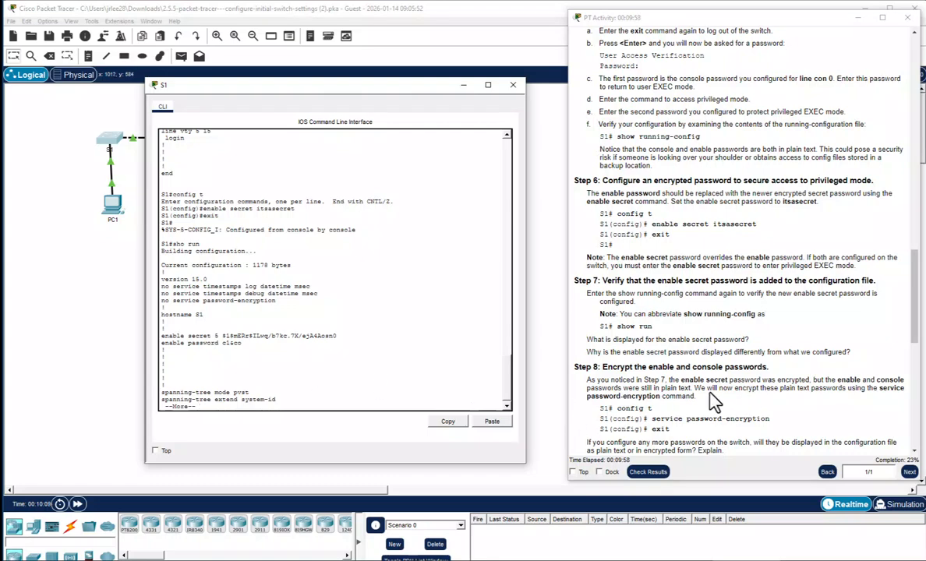
pyautogui.scroll(-1, 715, 401)
pyautogui.press('space')
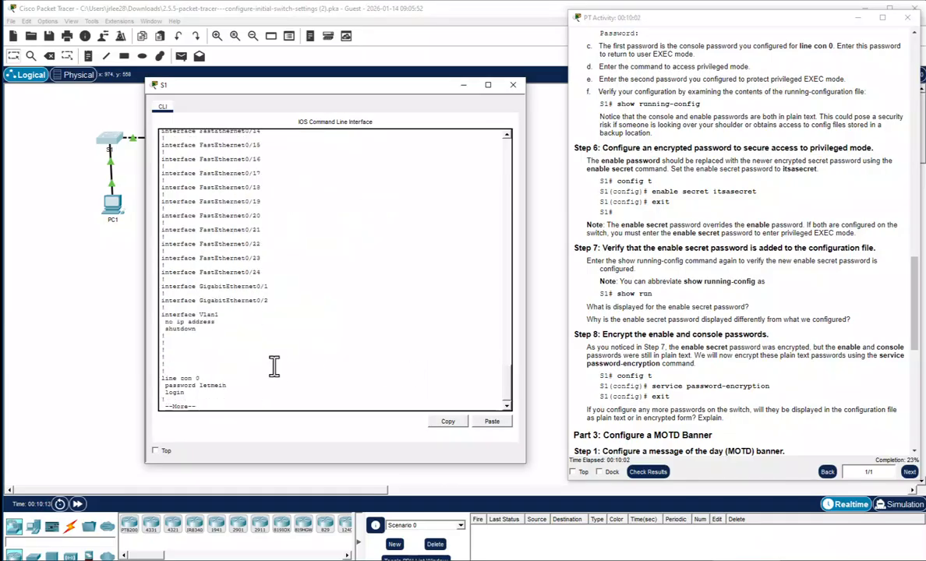
pyautogui.press('space')
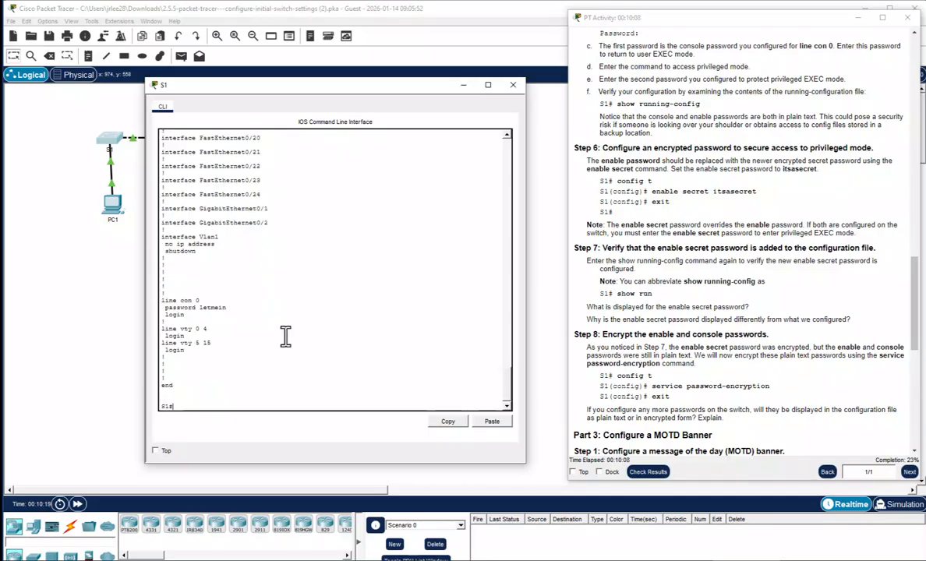
# Turn on service password-encryption on S1 and return to the S1# prompt
pyautogui.write('config t')
pyautogui.press('Return')
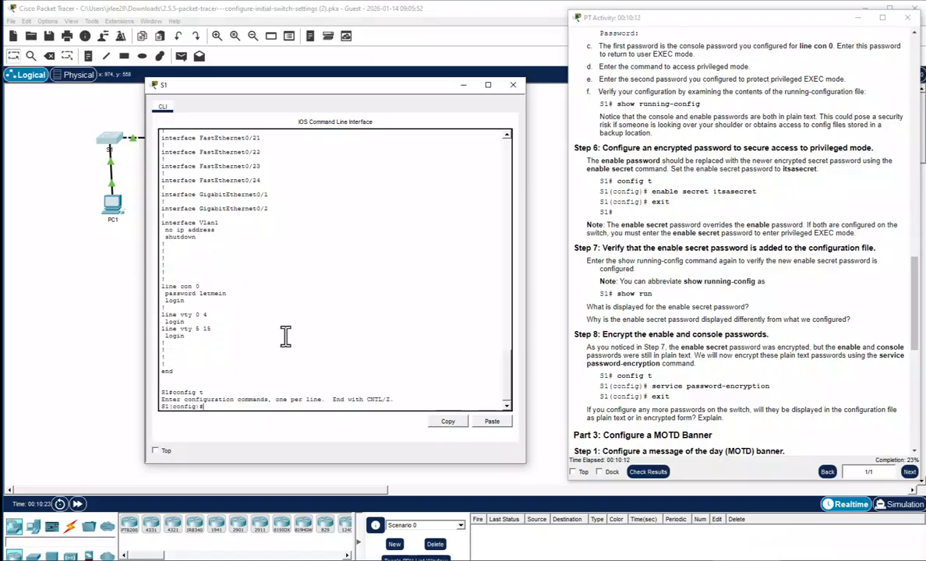
pyautogui.write('service password-')
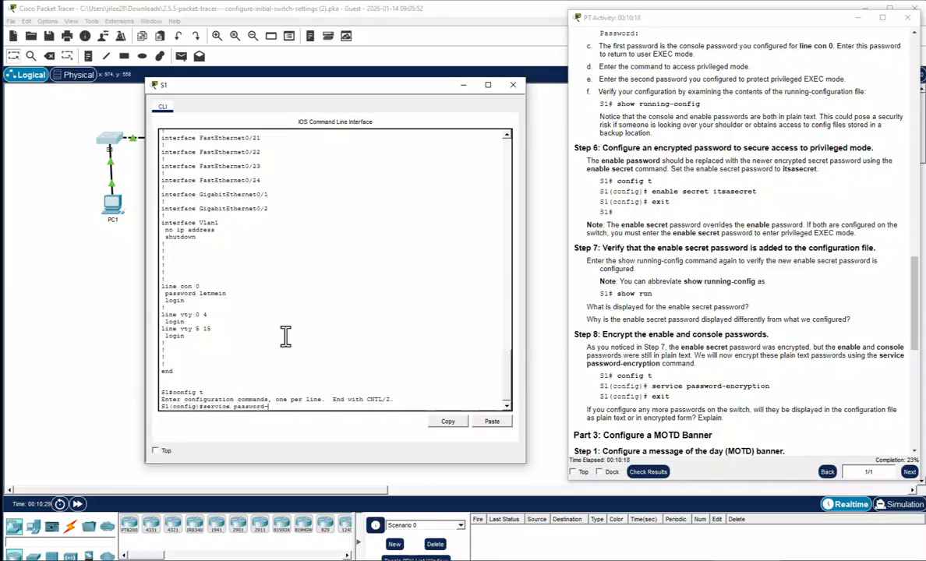
pyautogui.write('encrypt')
pyautogui.press('Return')
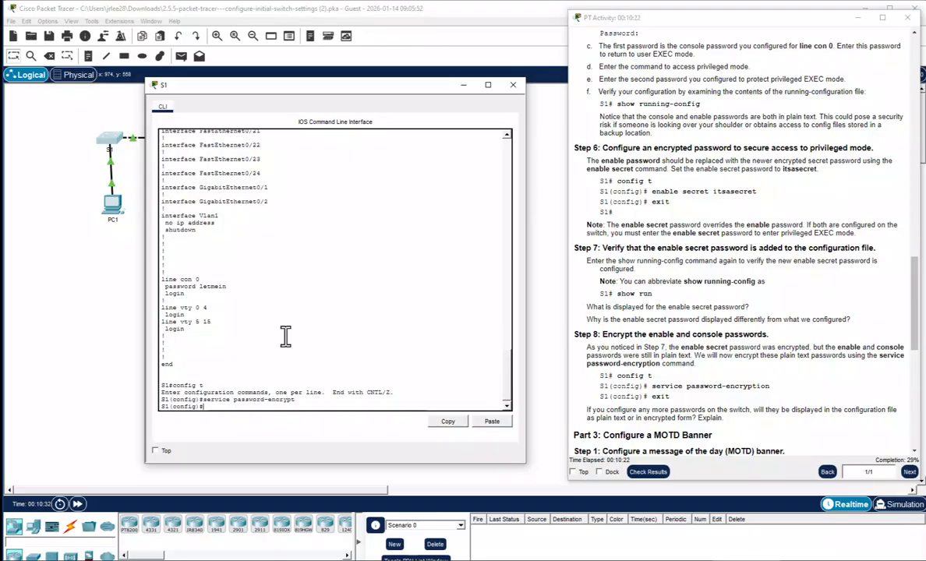
pyautogui.write('exit')
pyautogui.press('Return')
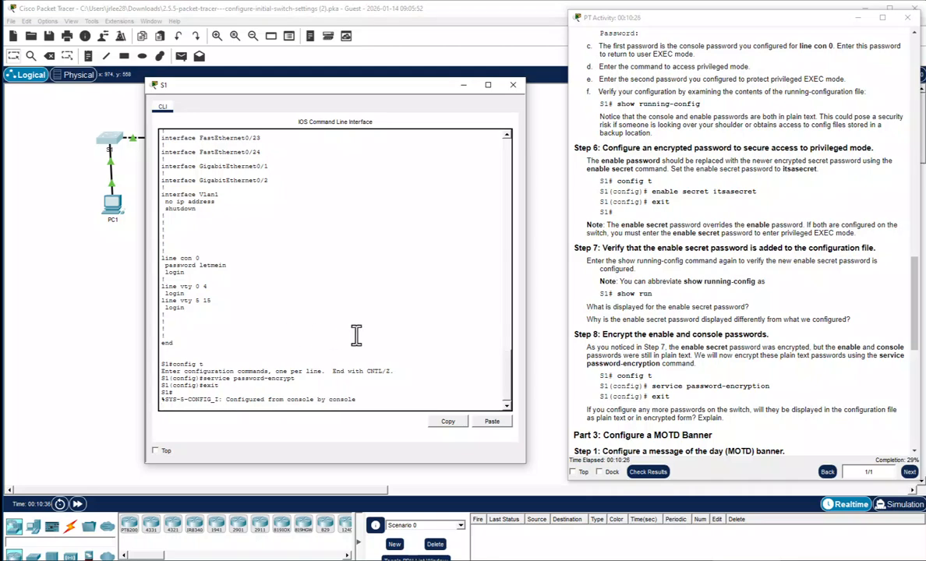
pyautogui.press('Return')
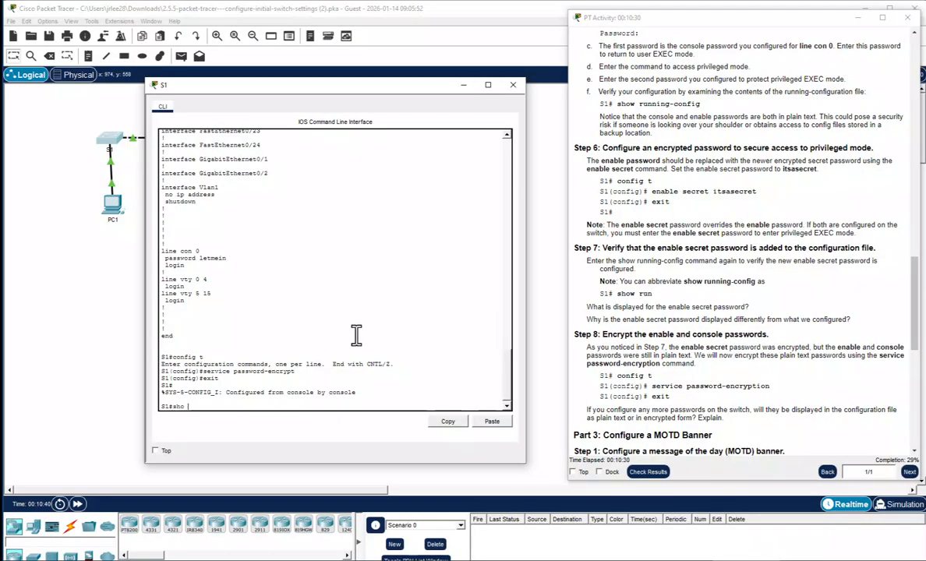
# List the running configuration with sho run to confirm the enable and console passwords are encrypted
pyautogui.write('sho run')
pyautogui.press('Return')
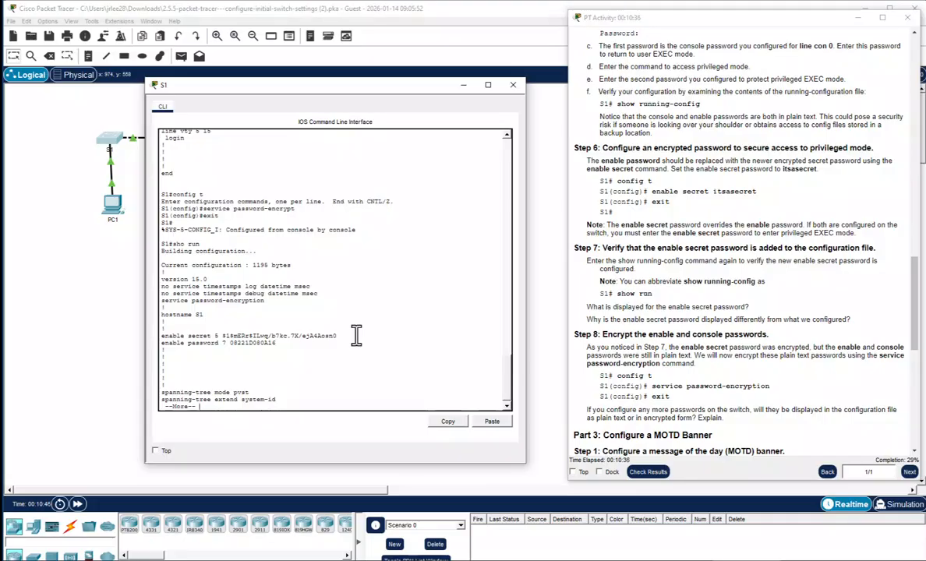
pyautogui.press('space')
pyautogui.press('space')
pyautogui.press('space')
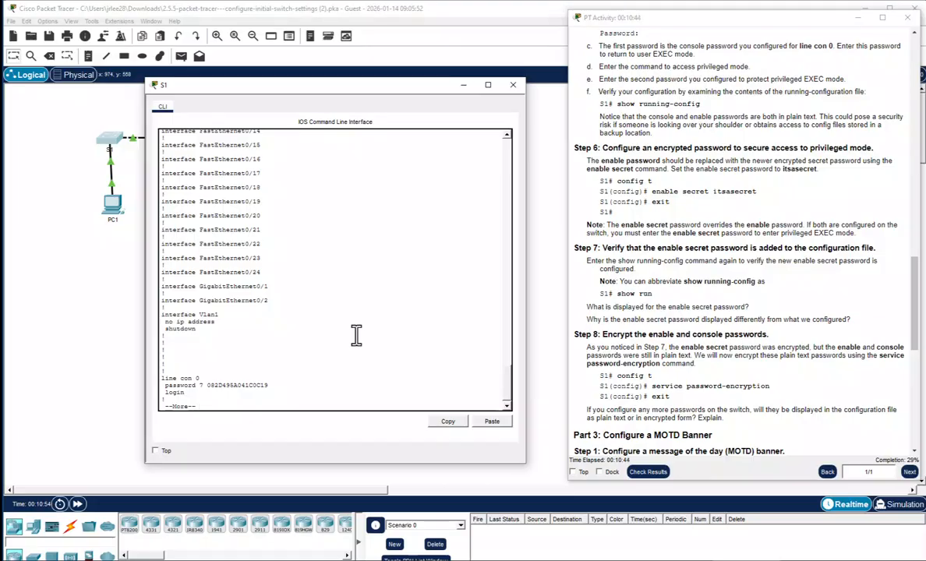
pyautogui.press('space')
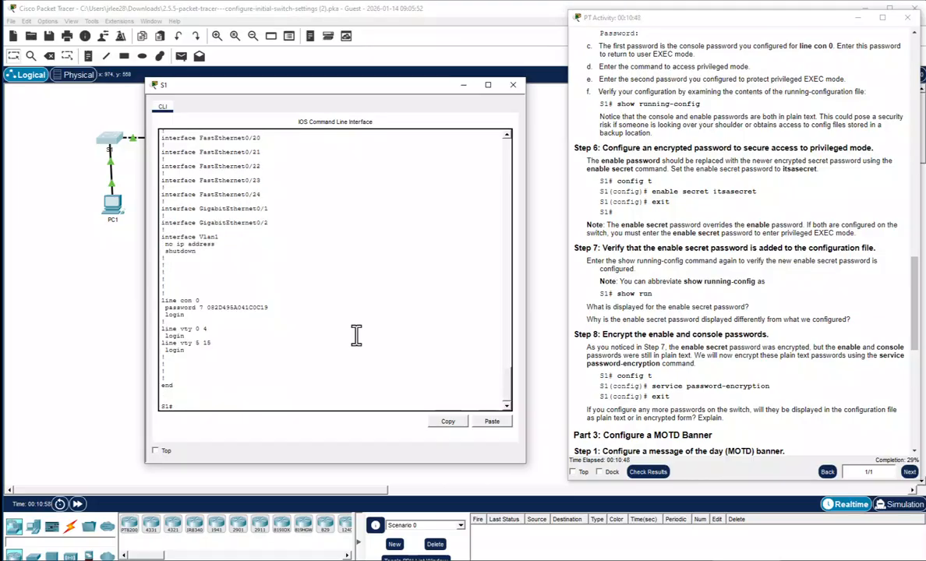
# Set banner motd "This is a secure system. Authorized Access Only!" on S1, fixing a typo, then exit
pyautogui.scroll(-2, 725, 401)
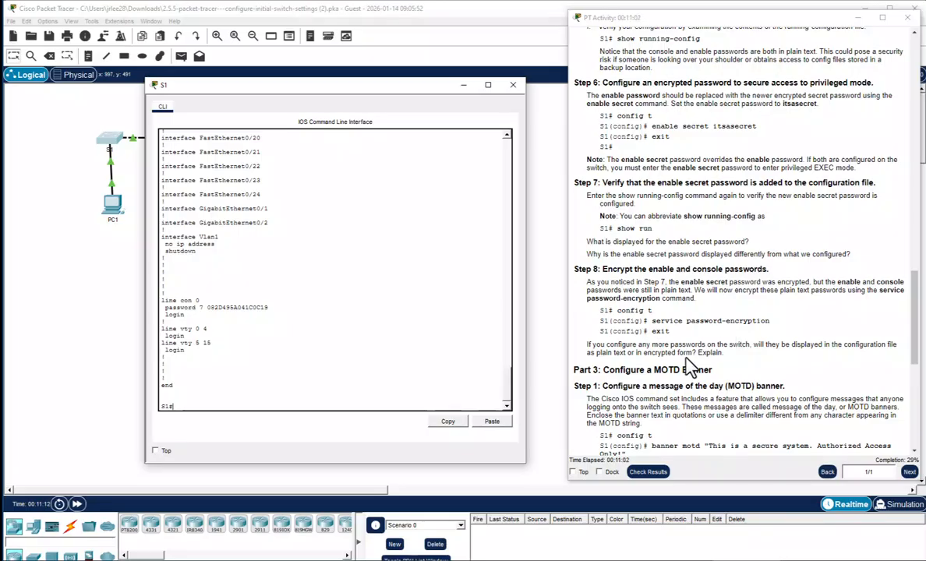
pyautogui.scroll(-5, 751, 380)
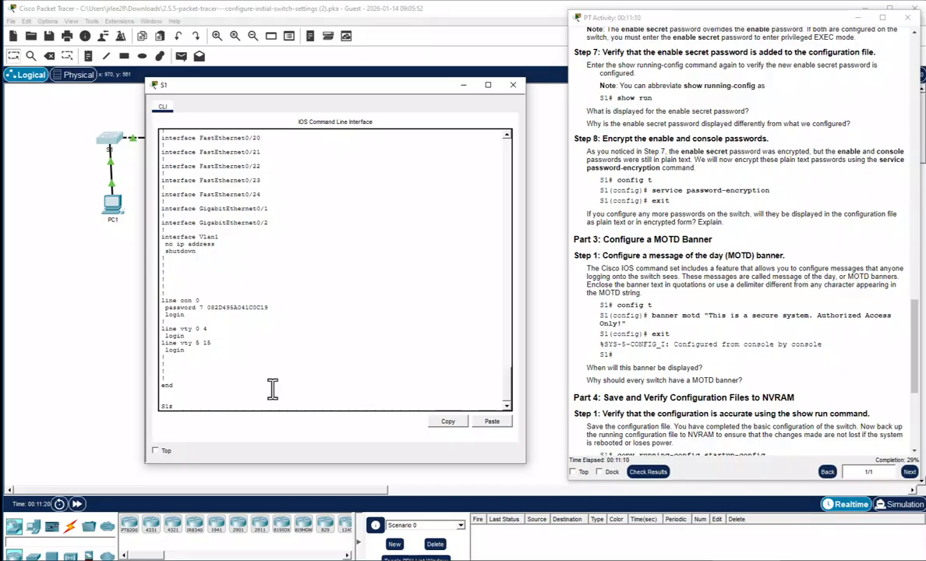
pyautogui.write('config t')
pyautogui.press('Return')
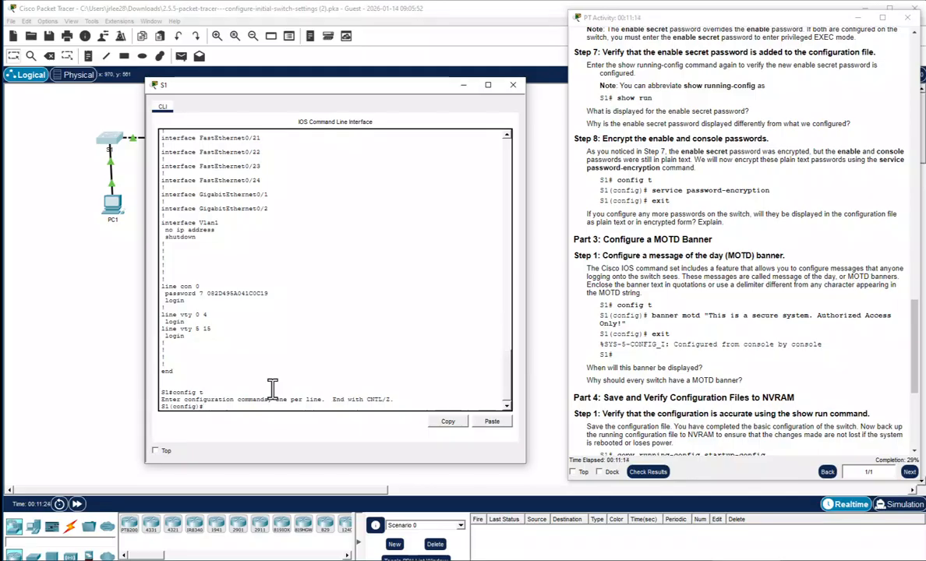
pyautogui.write('banner motd "')
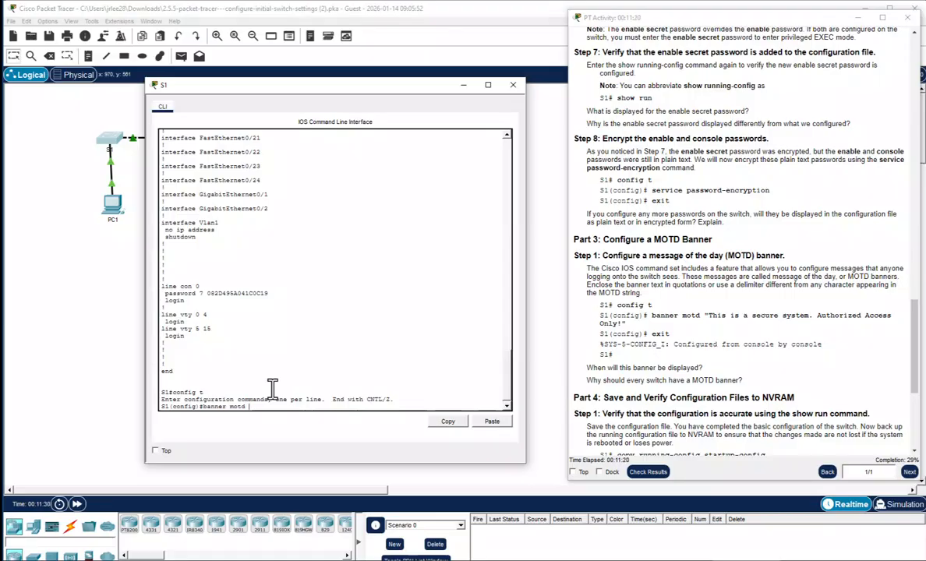
pyautogui.write('Th')
pyautogui.write("'s router,")
pyautogui.write(' keep out')
pyautogui.press('BackSpace')
pyautogui.press('BackSpace')
pyautogui.press('BackSpace')
pyautogui.press('BackSpace')
pyautogui.press('BackSpace')
pyautogui.press('BackSpace')
pyautogui.press('BackSpace')
pyautogui.press('BackSpace')
pyautogui.press('BackSpace')
pyautogui.press('BackSpace')
pyautogui.press('BackSpace')
pyautogui.press('BackSpace')
pyautogui.press('BackSpace')
pyautogui.press('BackSpace')
pyautogui.press('BackSpace')
pyautogui.press('BackSpace')
pyautogui.press('BackSpace')
pyautogui.press('BackSpace')
pyautogui.press('BackSpace')
pyautogui.press('BackSpace')
pyautogui.write('This is a secure system.')
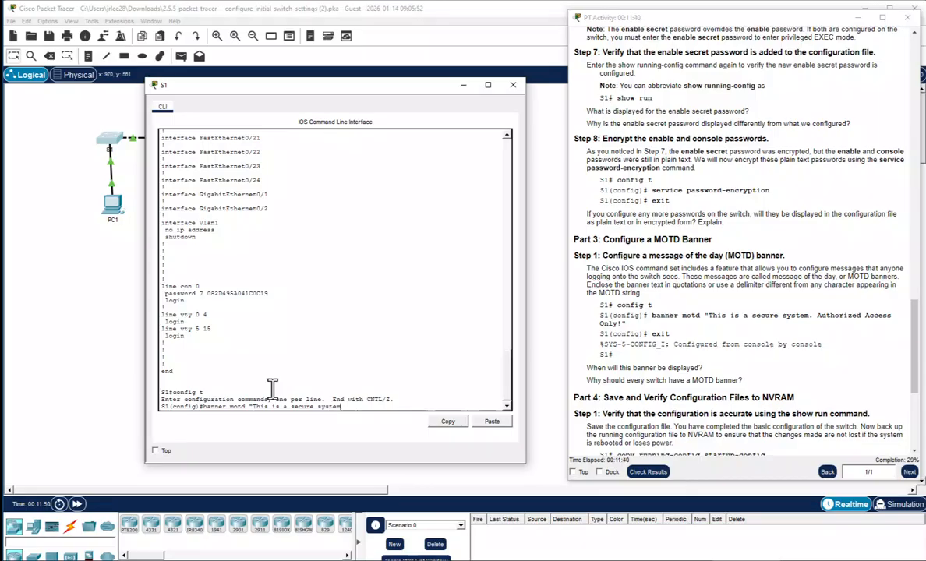
pyautogui.write(' Authorized Access Only')
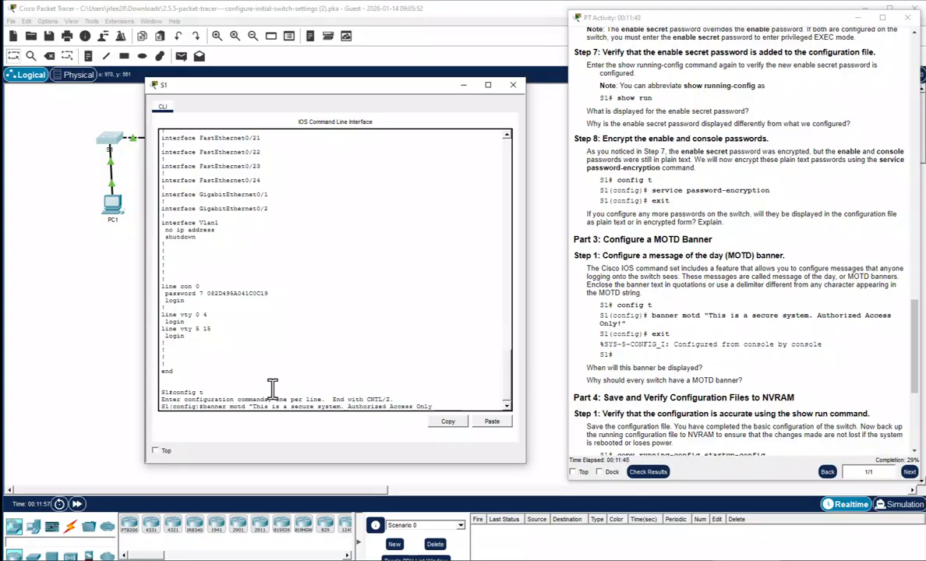
pyautogui.write('!"')
pyautogui.write('"')
pyautogui.press('Return')
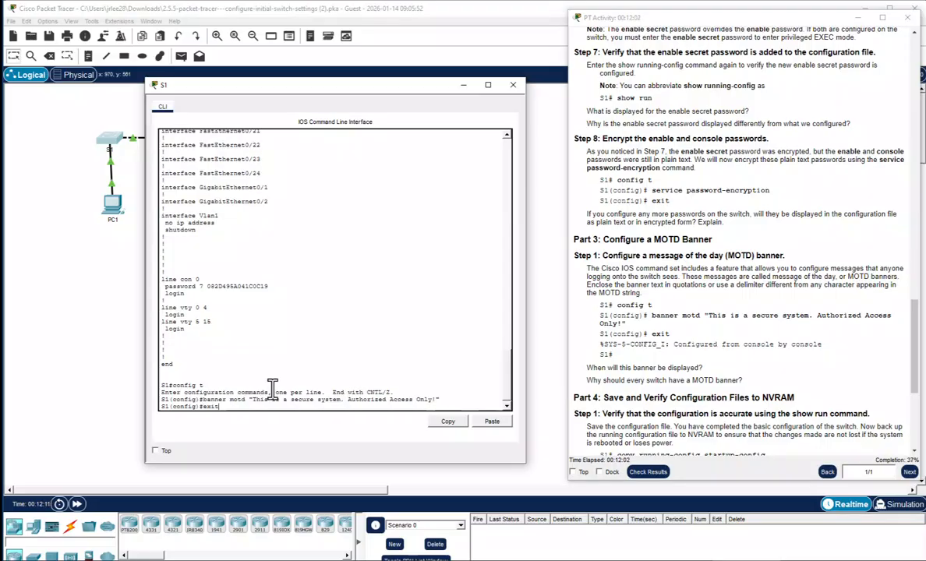
pyautogui.write('exit')
pyautogui.press('Return')
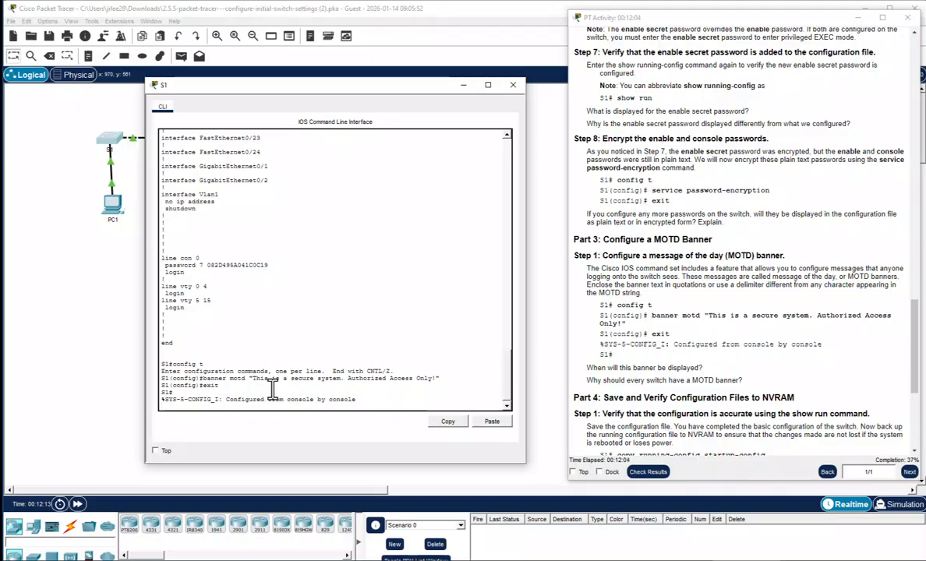
# Log out of S1 and back in with the console password, checking the banner appears first
pyautogui.press('Return')
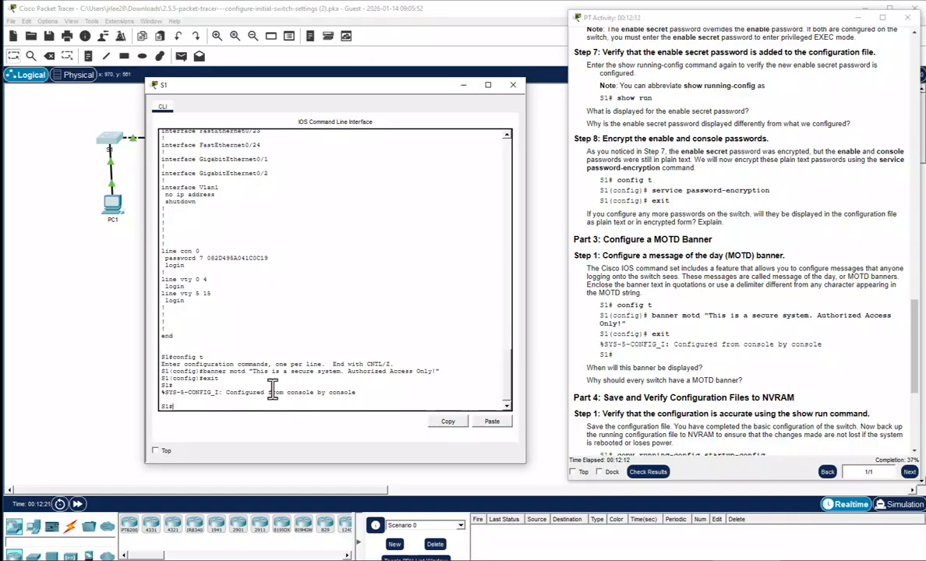
pyautogui.write('exit')
pyautogui.press('Return')
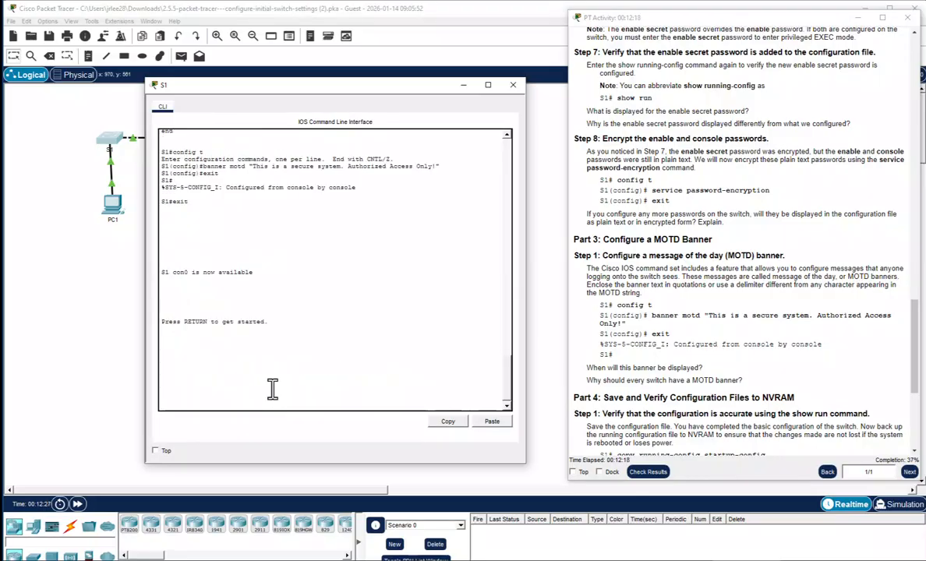
pyautogui.press('Return')
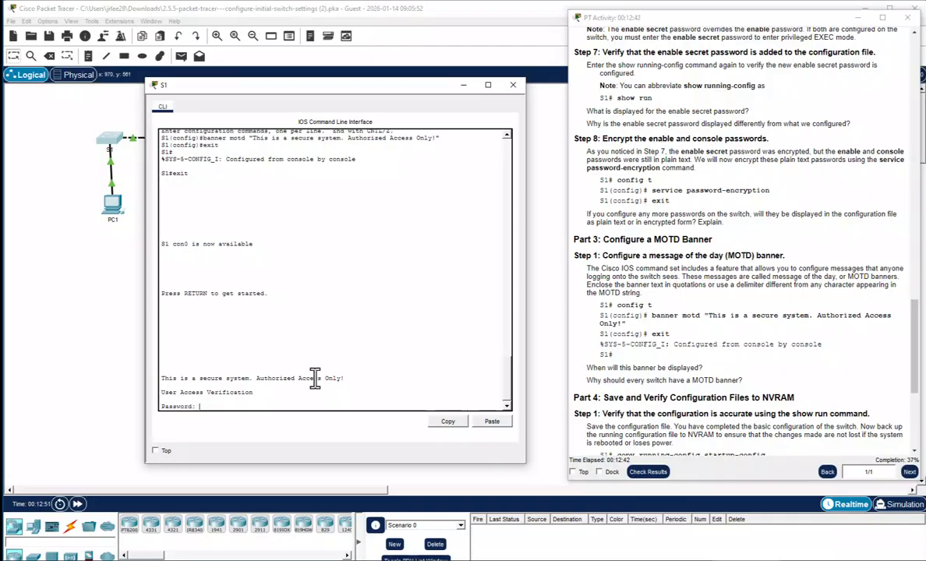
pyautogui.press('Return')
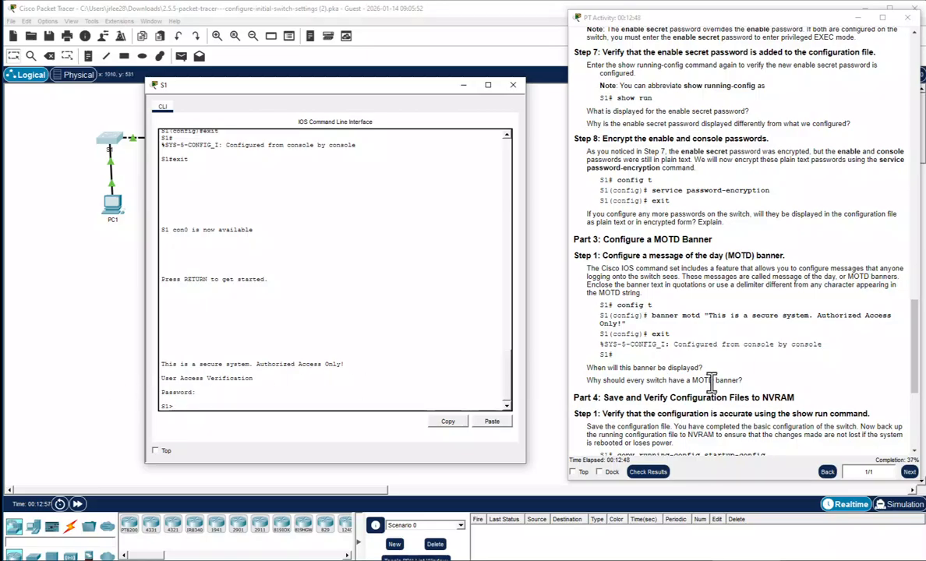
pyautogui.scroll(-1, 710, 381)
pyautogui.scroll(-1, 711, 380)
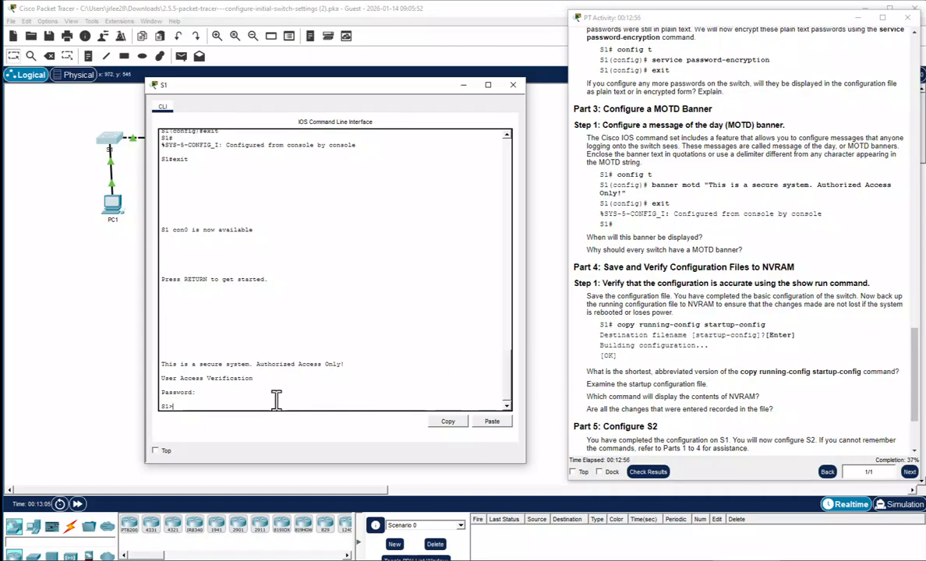
# Enter privileged mode on S1 using the enable secret
pyautogui.write('enable')
pyautogui.press('Return')
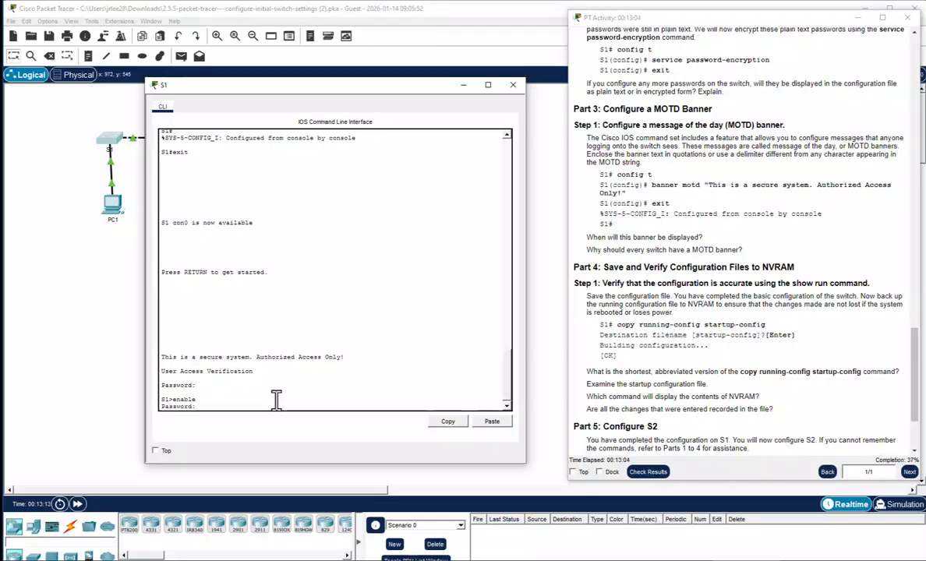
pyautogui.press('Return')
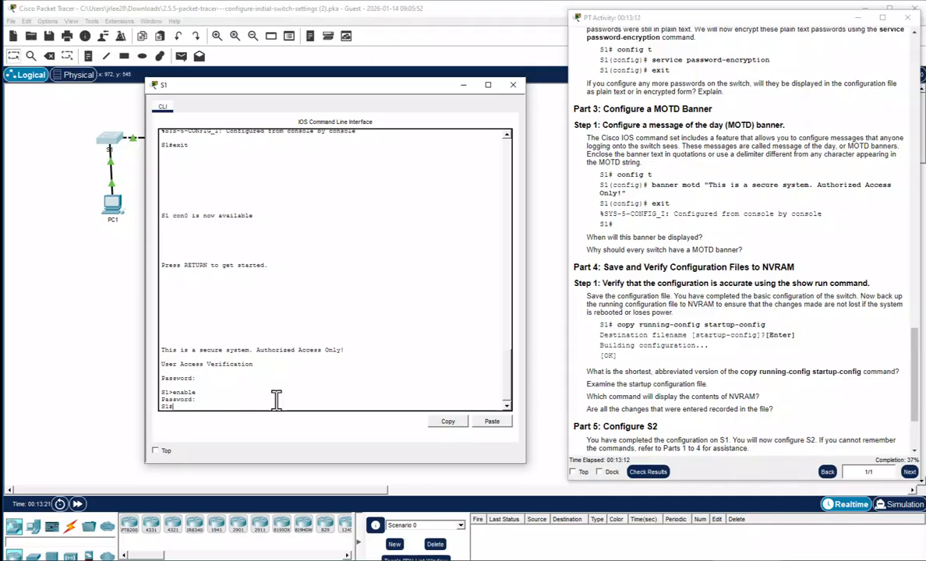
# Save the running configuration with copy run start to the default startup-config
pyautogui.write('copy r')
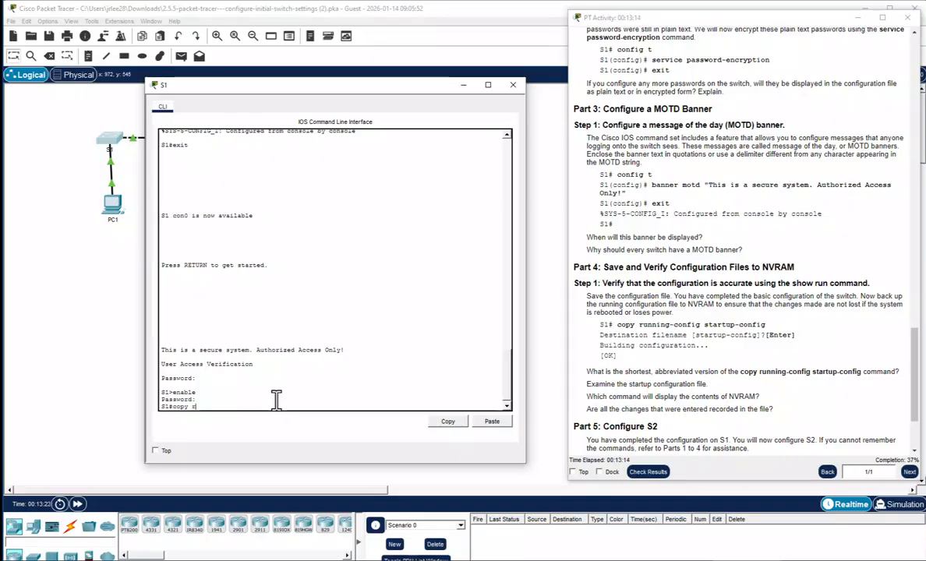
pyautogui.write('un start')
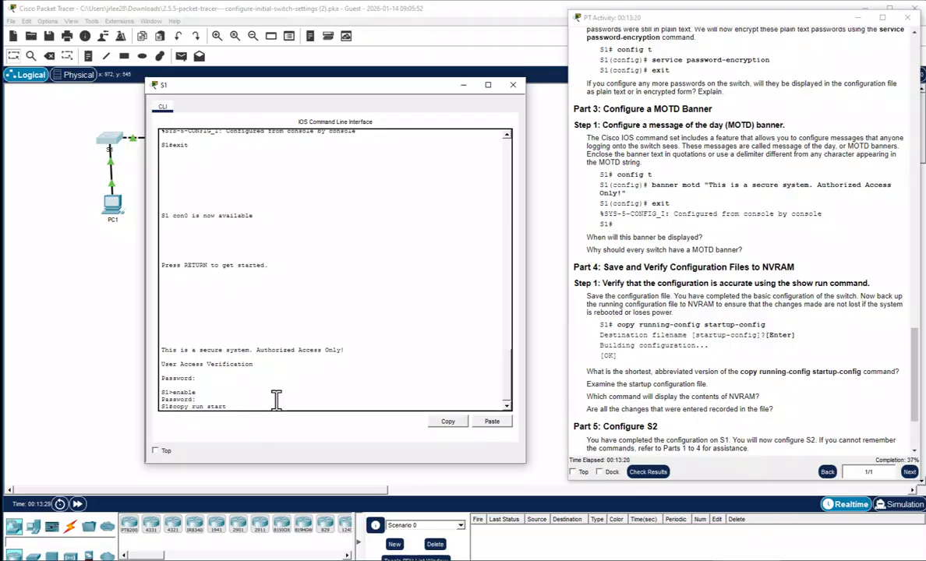
pyautogui.press('Return')
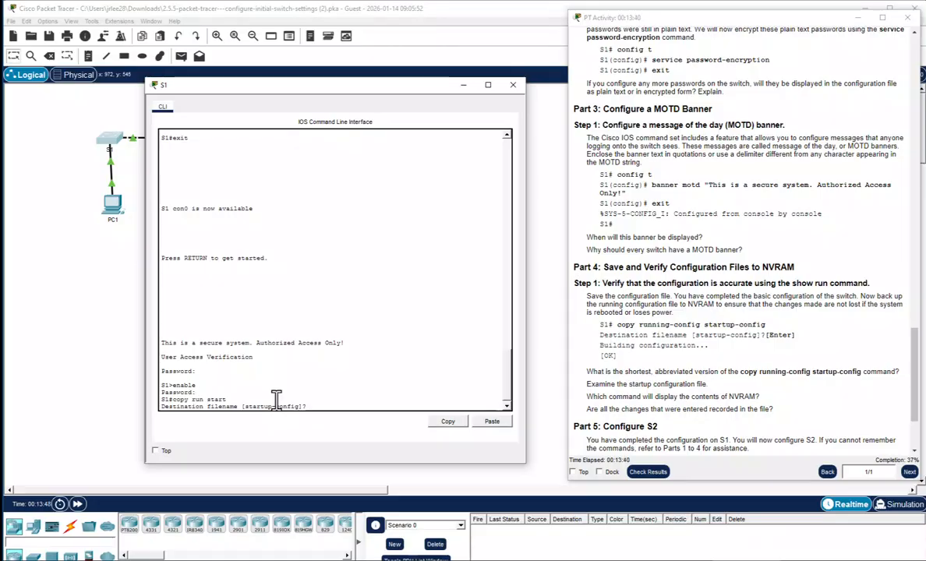
pyautogui.press('Return')
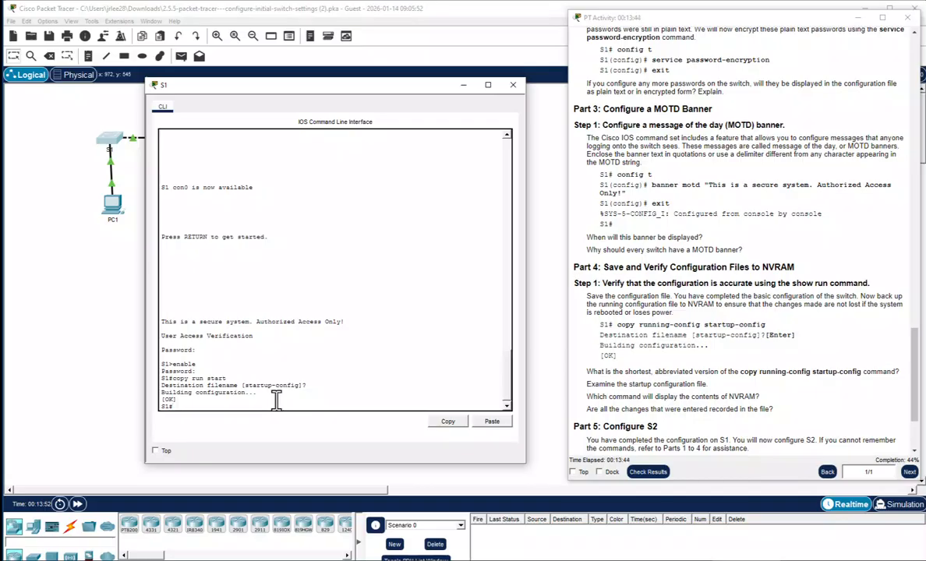
# Run sho start on S1 twice, paging to 'end' to verify banner, encrypted passwords and console settings
pyautogui.write('sho start')
pyautogui.press('Return')
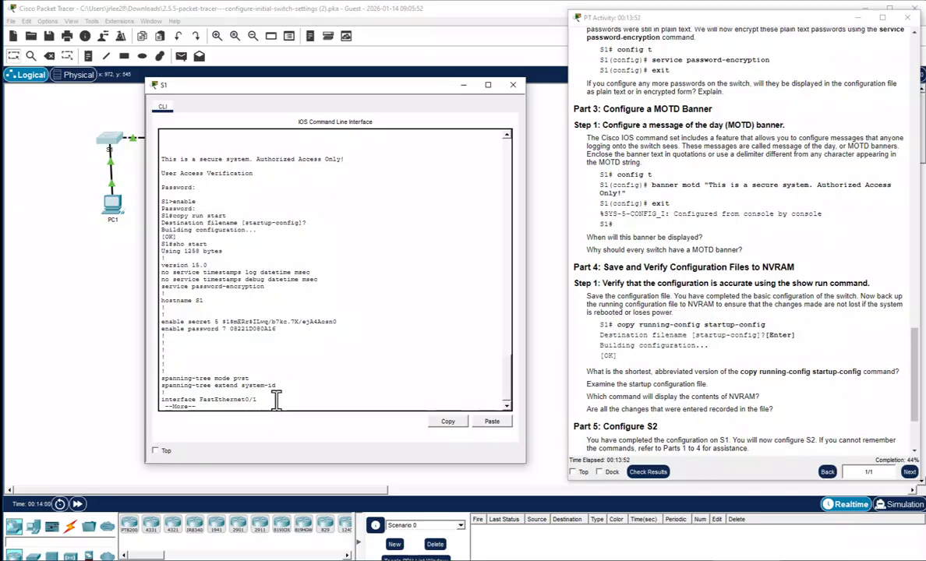
pyautogui.press('space')
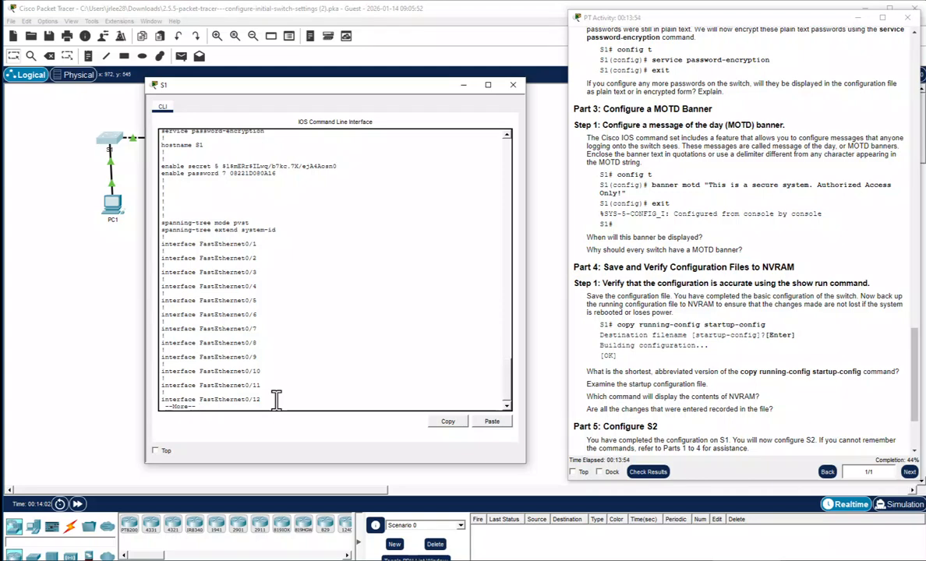
pyautogui.press('space')
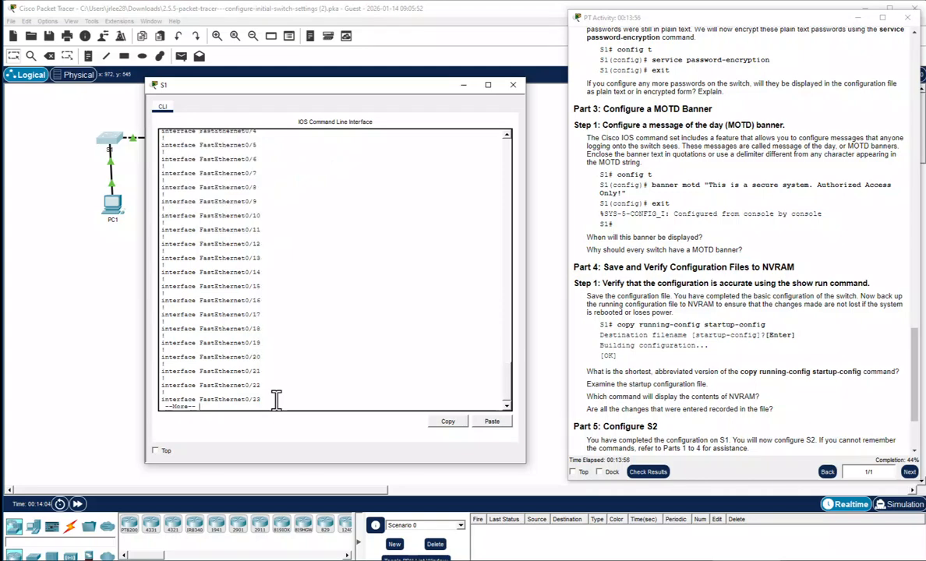
pyautogui.press('space')
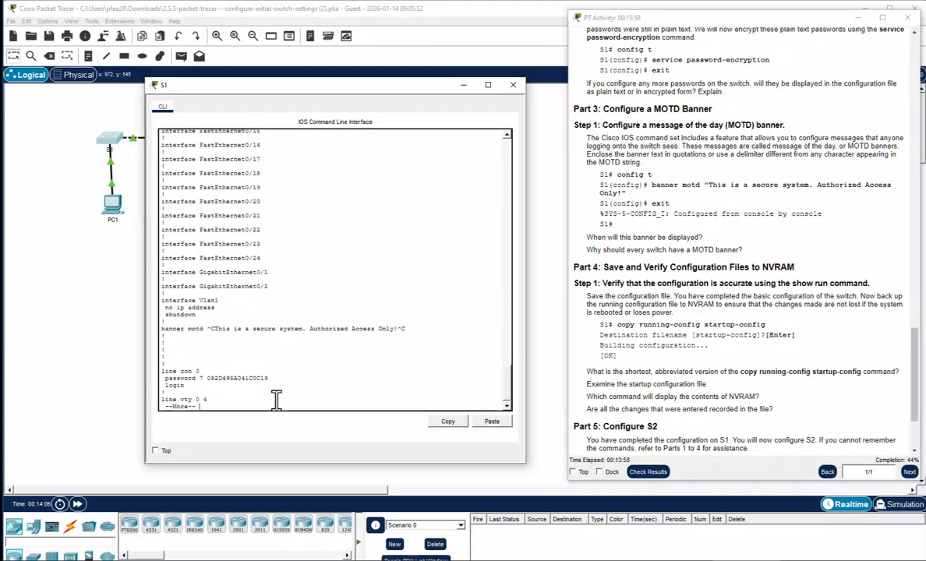
pyautogui.press('space')
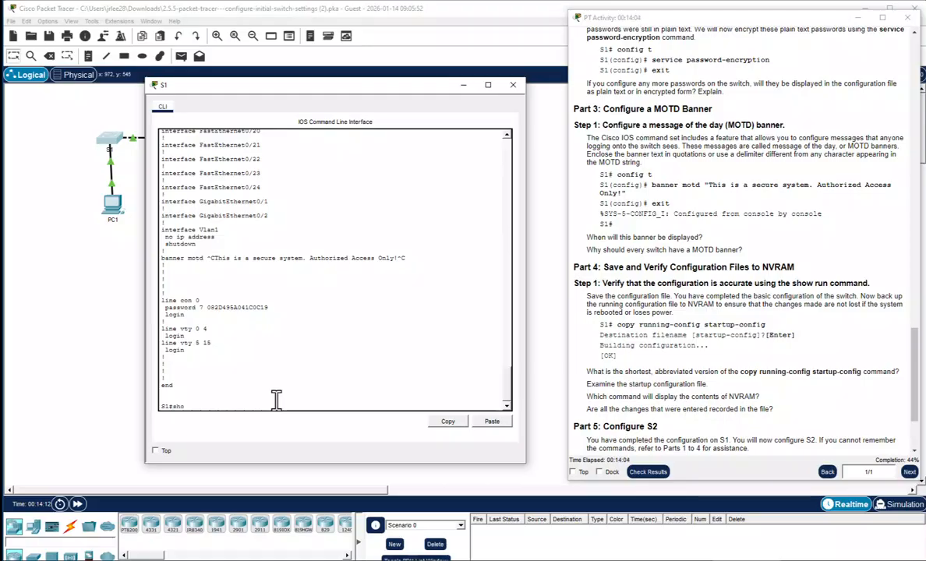
pyautogui.write('sho start')
pyautogui.press('Return')
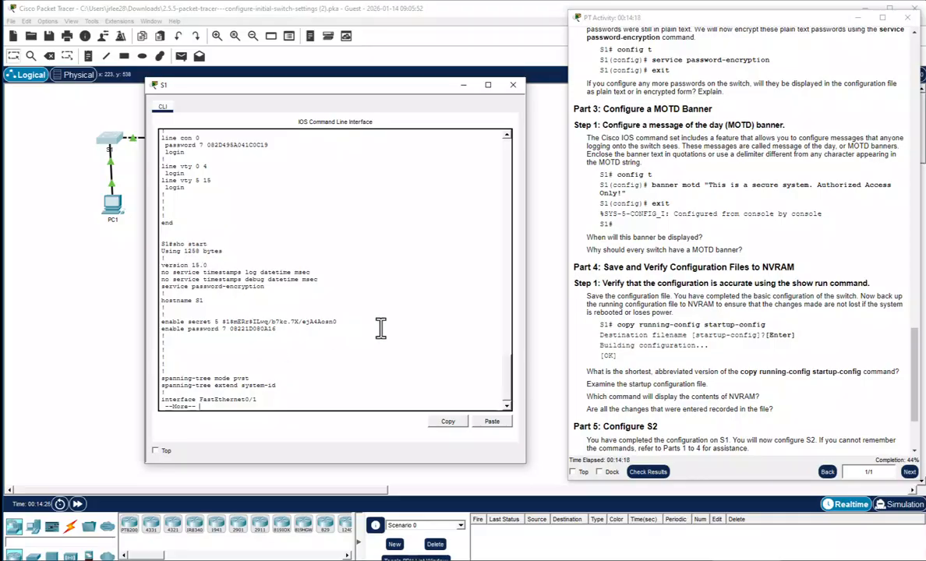
pyautogui.press('space')
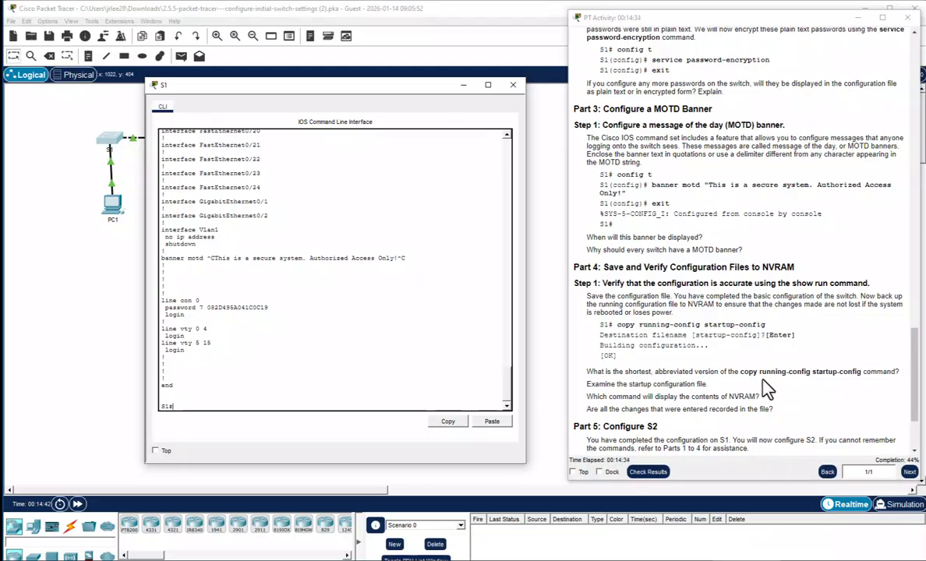
# Scroll the activity instructions to Part 5: Configure S2 and review parameters a–g
pyautogui.scroll(-1, 709, 375)
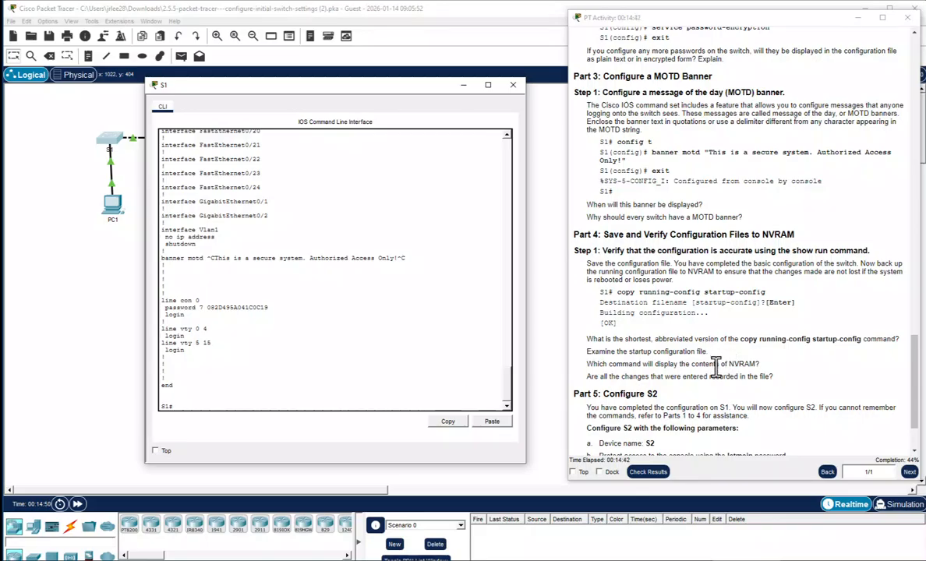
pyautogui.scroll(-1, 686, 374)
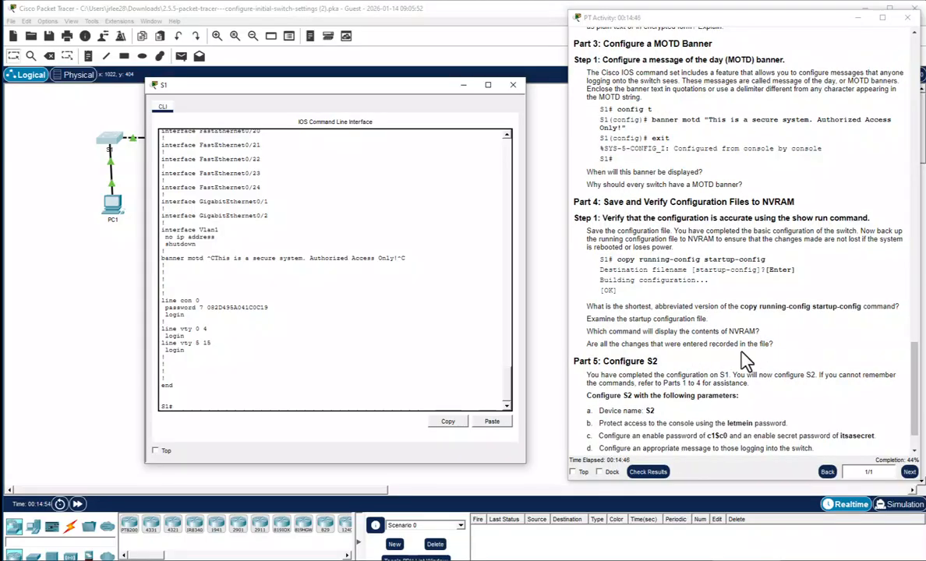
pyautogui.scroll(-2, 741, 359)
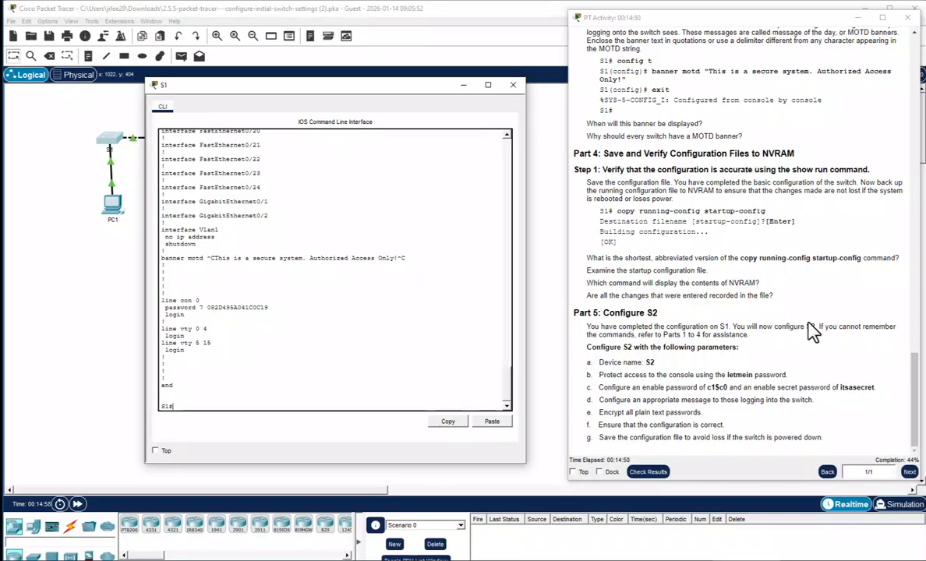
pyautogui.moveTo(577, 35); pyautogui.dragTo(795, 437)
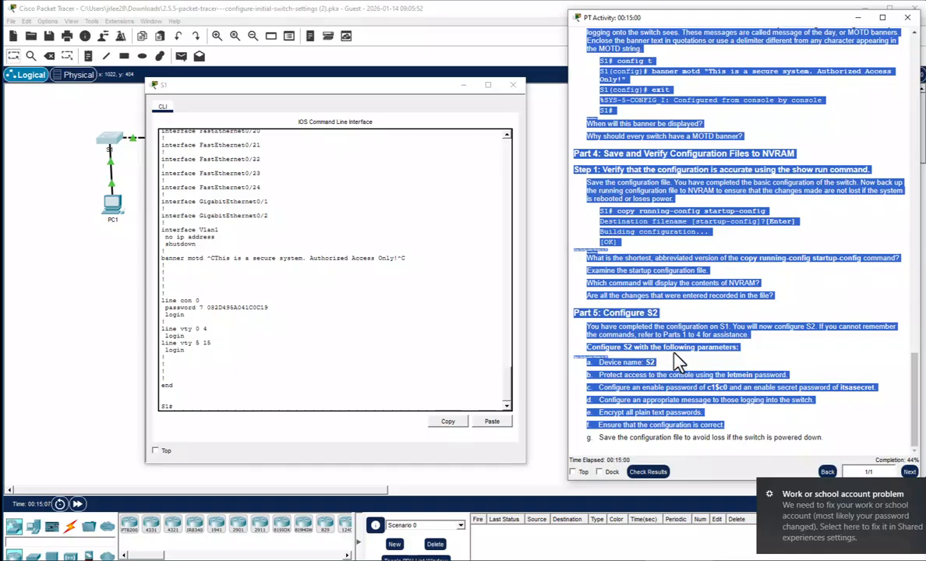
pyautogui.click(729, 330)
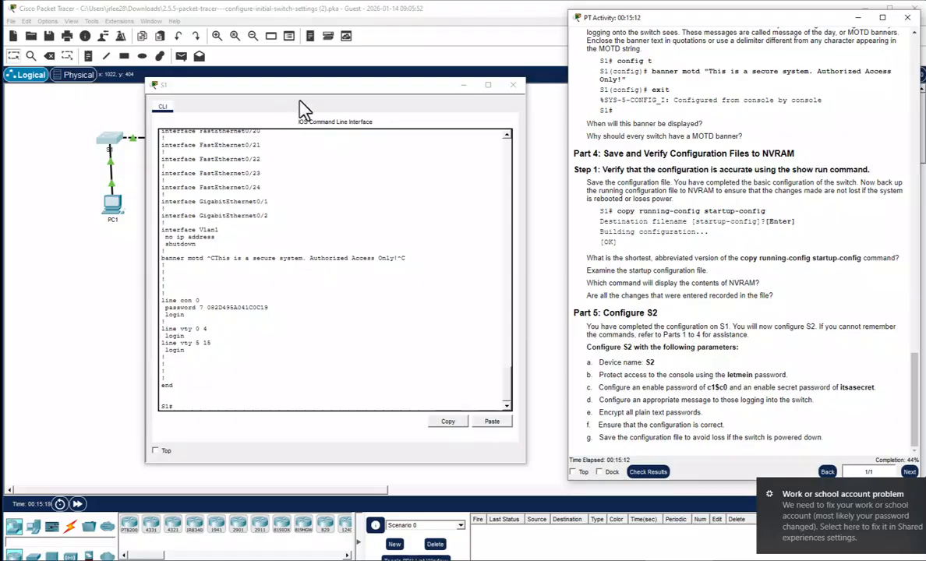
# Close S1's console, open S2's CLI to a Switch> prompt, and move its window left
pyautogui.click(514, 86)
pyautogui.click(207, 148)
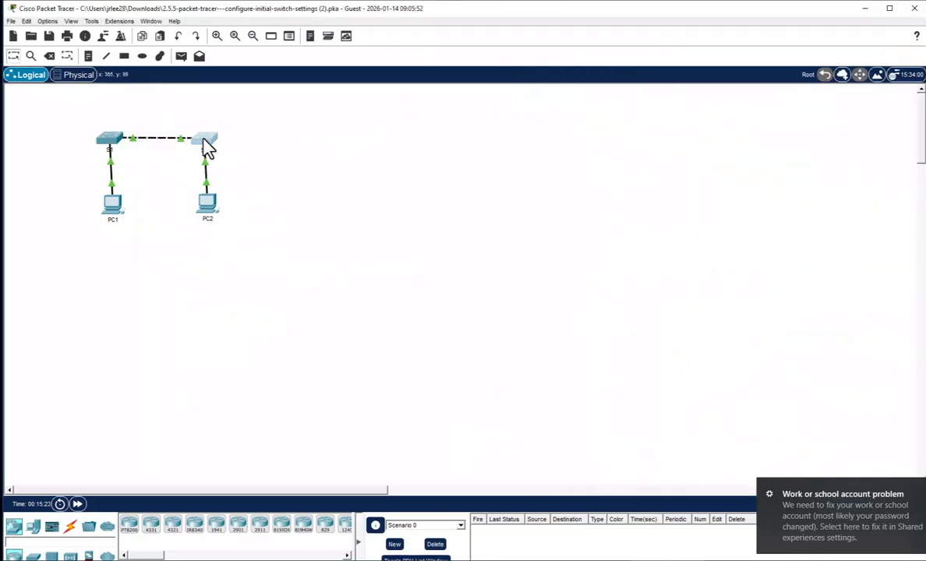
pyautogui.click(207, 148)
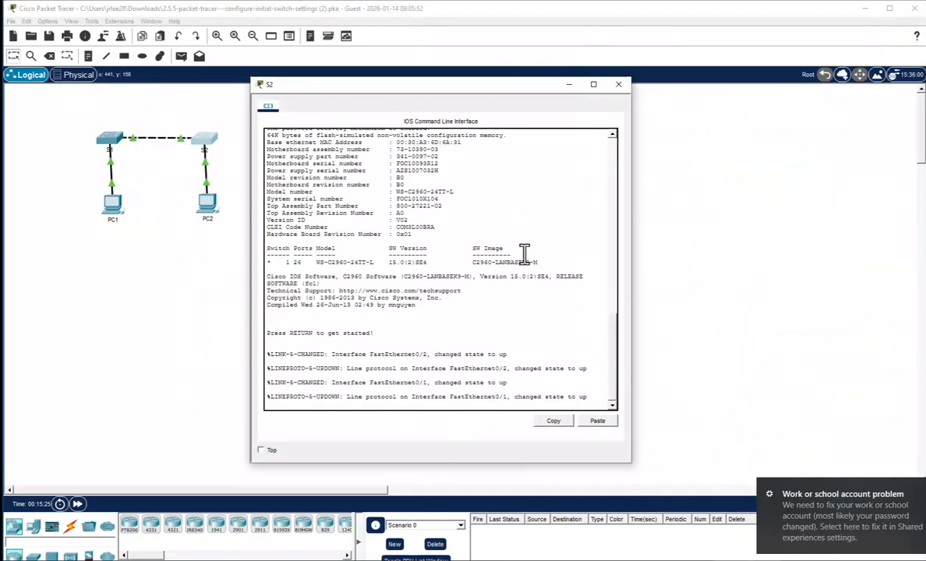
pyautogui.press('Return')
pyautogui.press('Return')
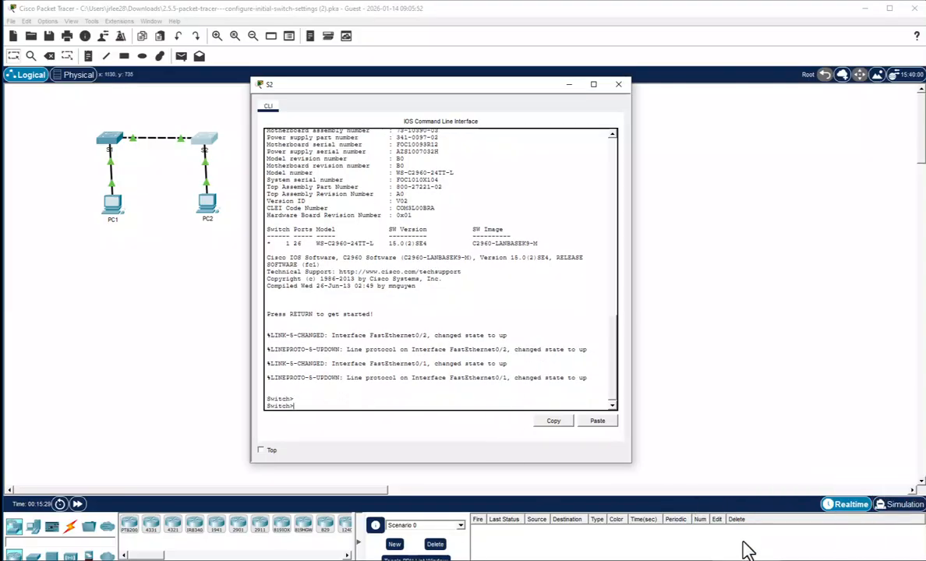
pyautogui.click(698, 560)
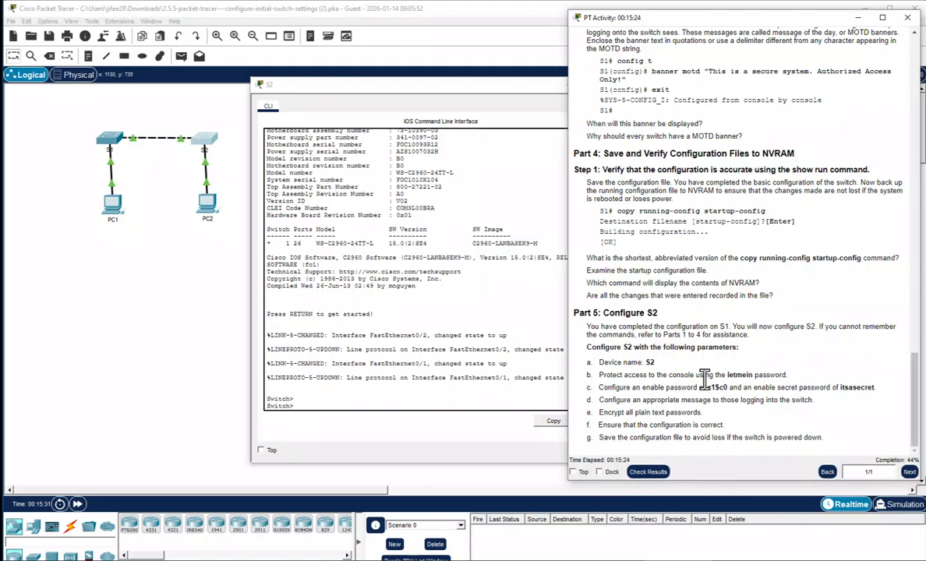
pyautogui.click(477, 86)
pyautogui.moveTo(481, 94); pyautogui.dragTo(314, 76)
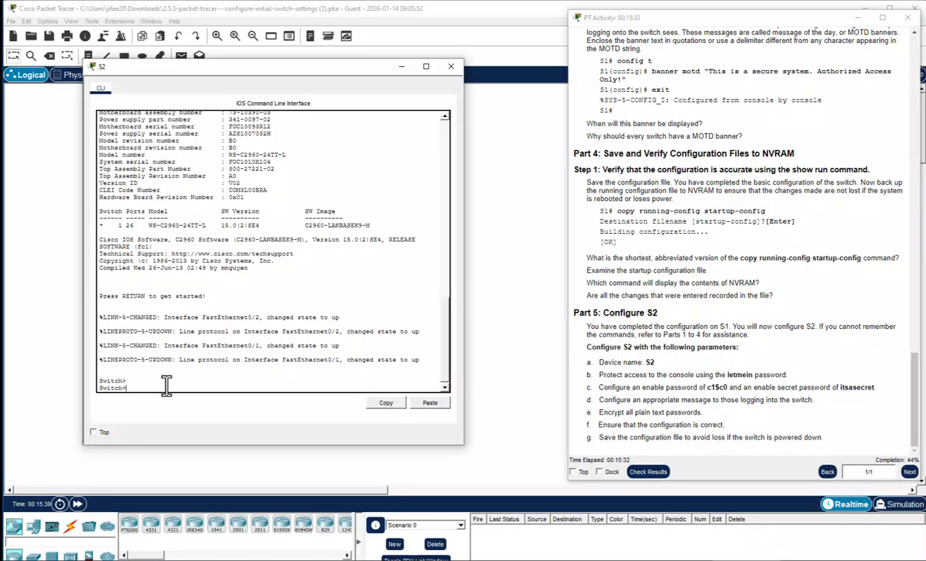
# Enter privileged and global configuration mode and set the switch hostname to S2
pyautogui.press('Return')
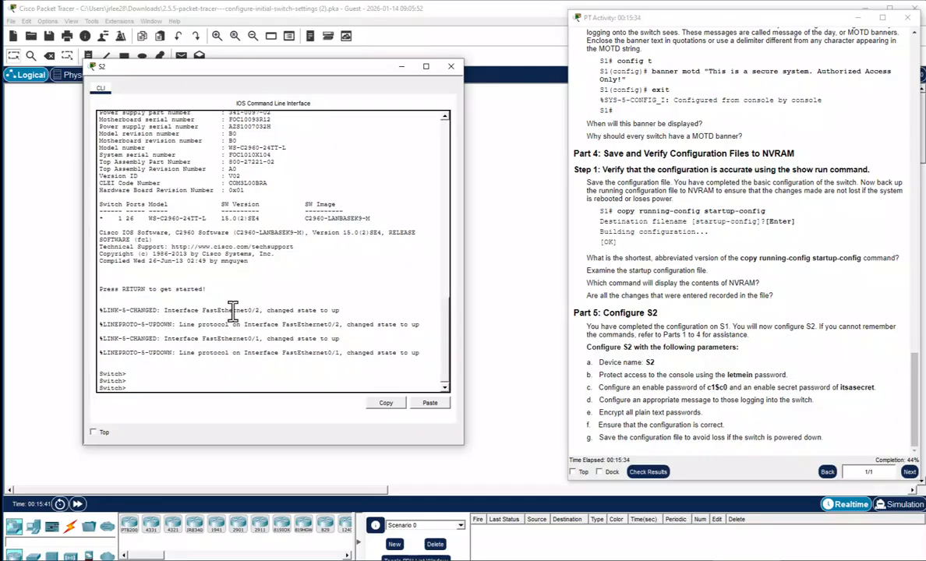
pyautogui.write('enable')
pyautogui.press('Return')
pyautogui.write('config t')
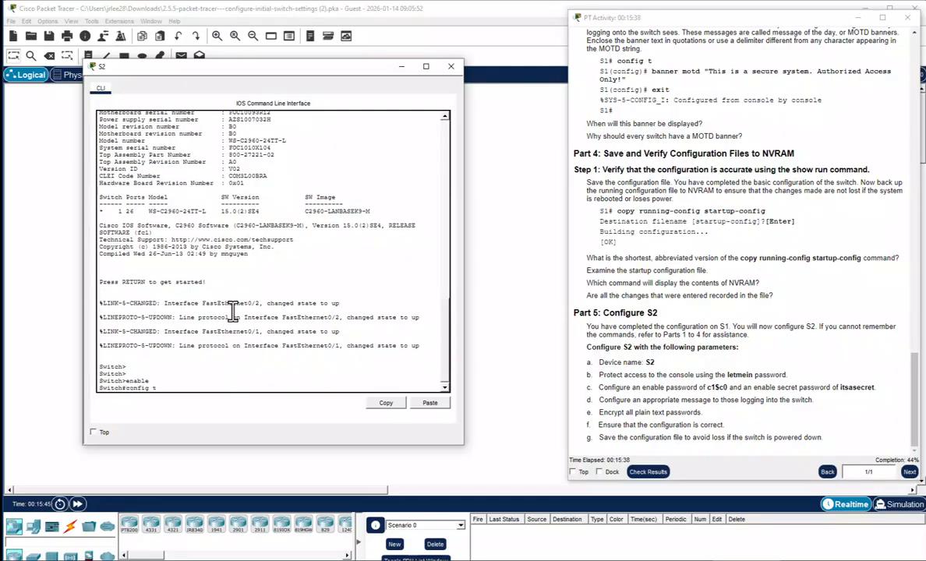
pyautogui.press('Return')
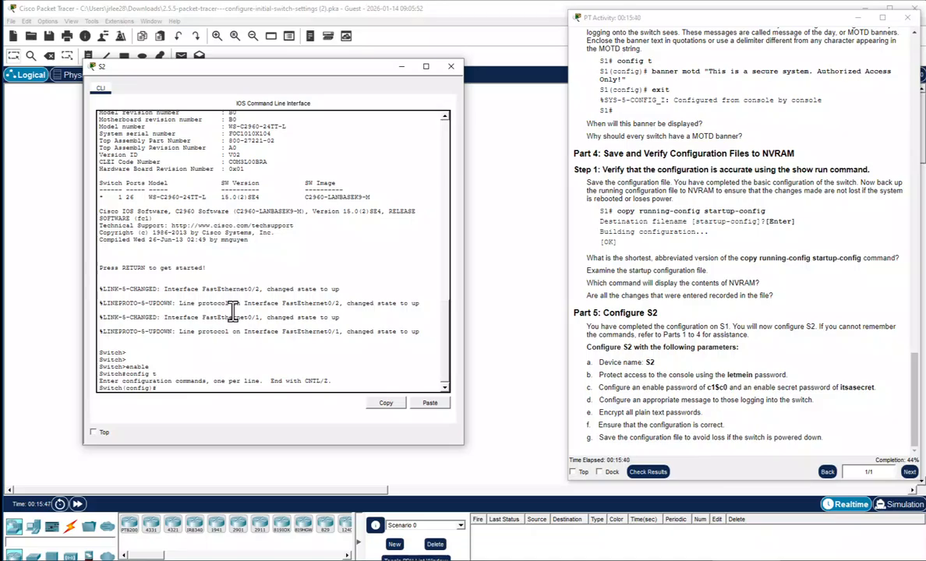
pyautogui.write('hostname S')
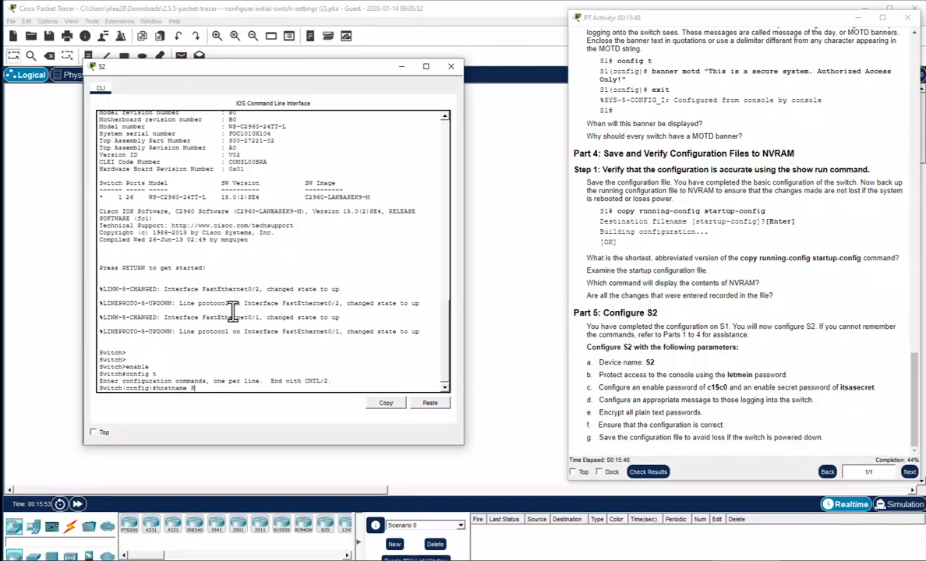
pyautogui.write('2')
pyautogui.press('Return')
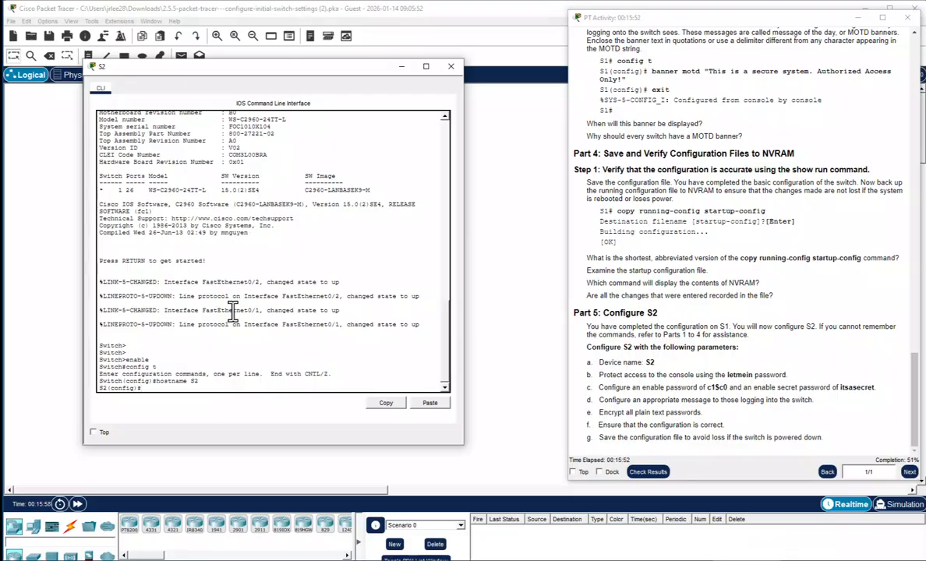
# Set the required password on S2's console line 0 and begin the login command
pyautogui.write('line con 0')
pyautogui.press('Return')
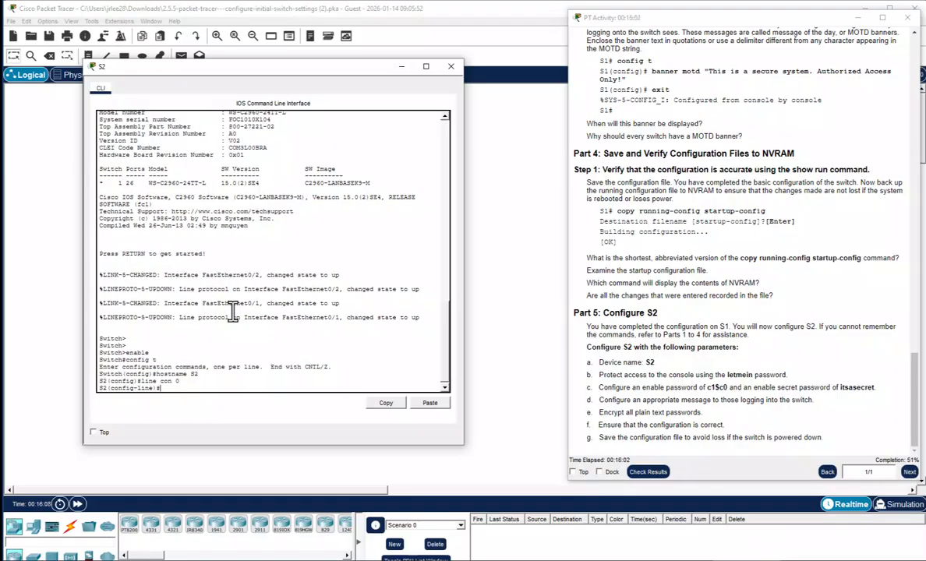
pyautogui.write('password letmein')
pyautogui.press('Return')
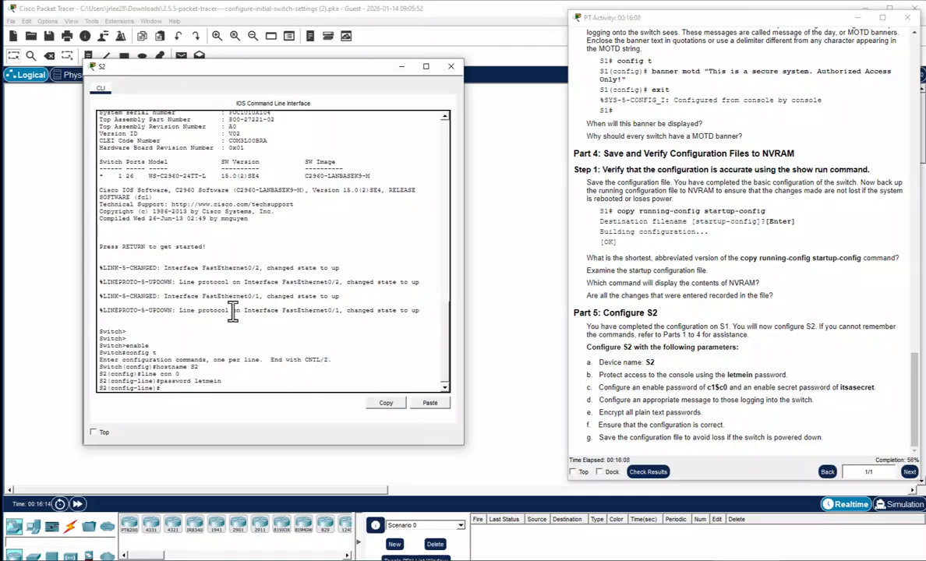
pyautogui.write('login')
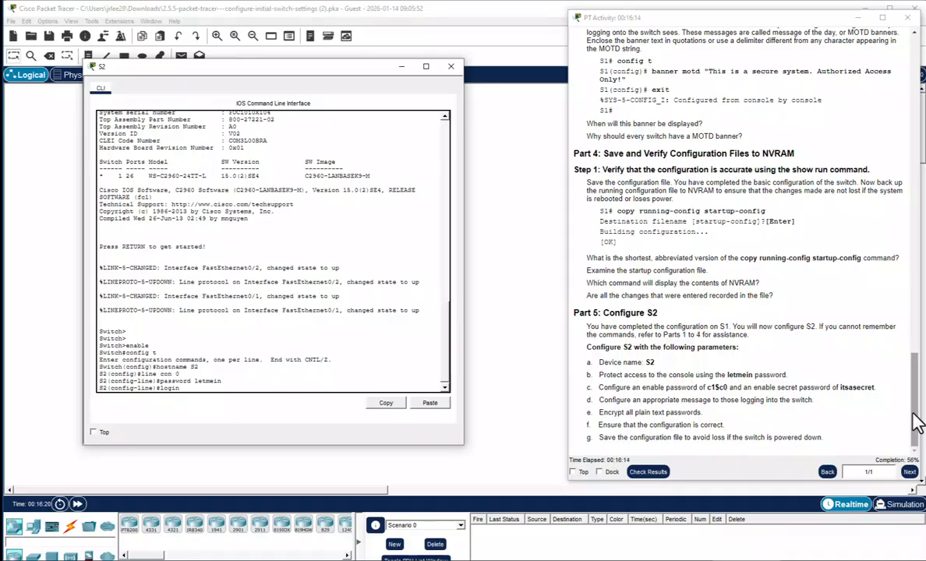
pyautogui.moveTo(912, 417)
pyautogui.mouseDown()
pyautogui.moveTo(913, 226)
pyautogui.moveTo(918, 425)
pyautogui.mouseUp()
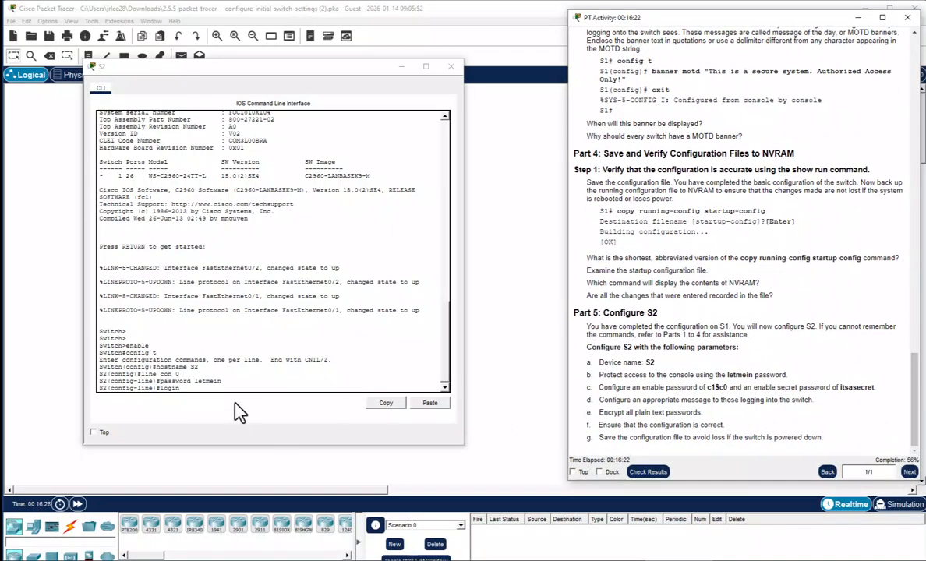
pyautogui.click(217, 365)
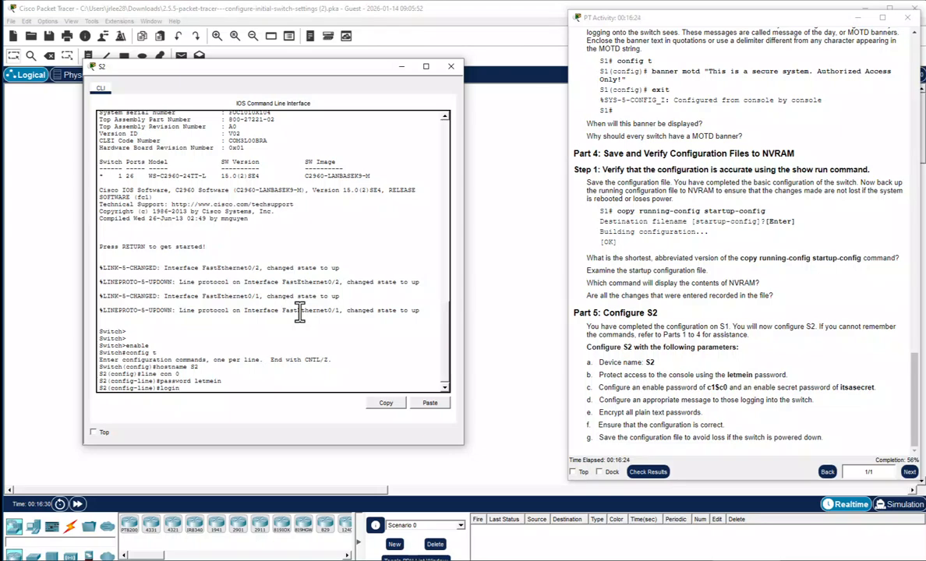
# Require login on S2's console line and leave line configuration
pyautogui.write('login')
pyautogui.press('Return')
pyautogui.write('e)#exit')
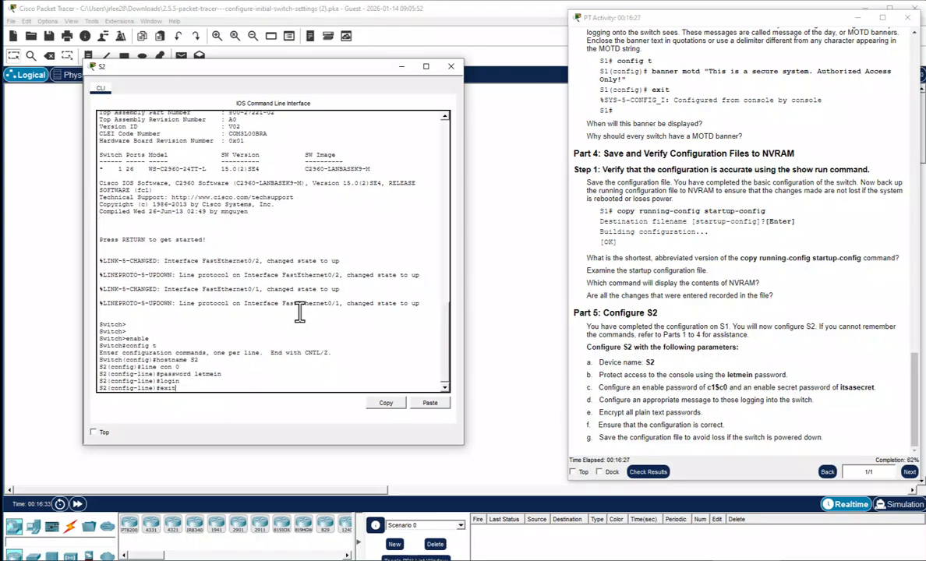
pyautogui.press('Return')
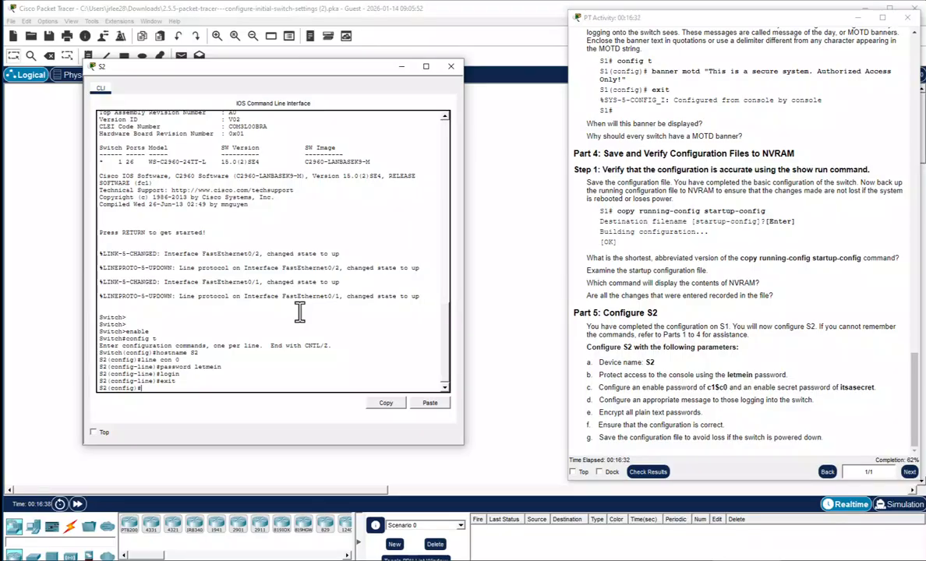
# Set S2's required enable password and enable secret, then start the banner motd command
pyautogui.write('enable')
pyautogui.write('password c1$')
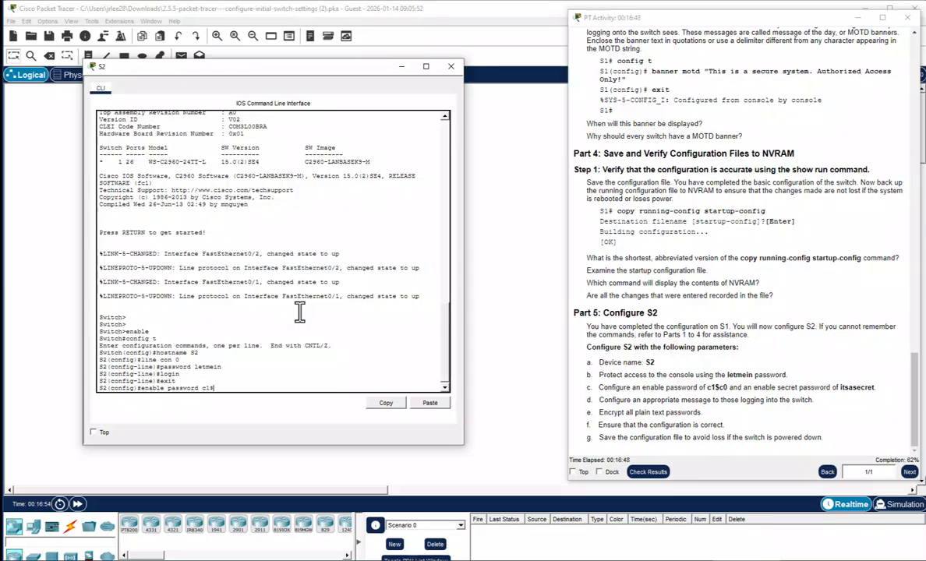
pyautogui.write('c0')
pyautogui.press('Return')
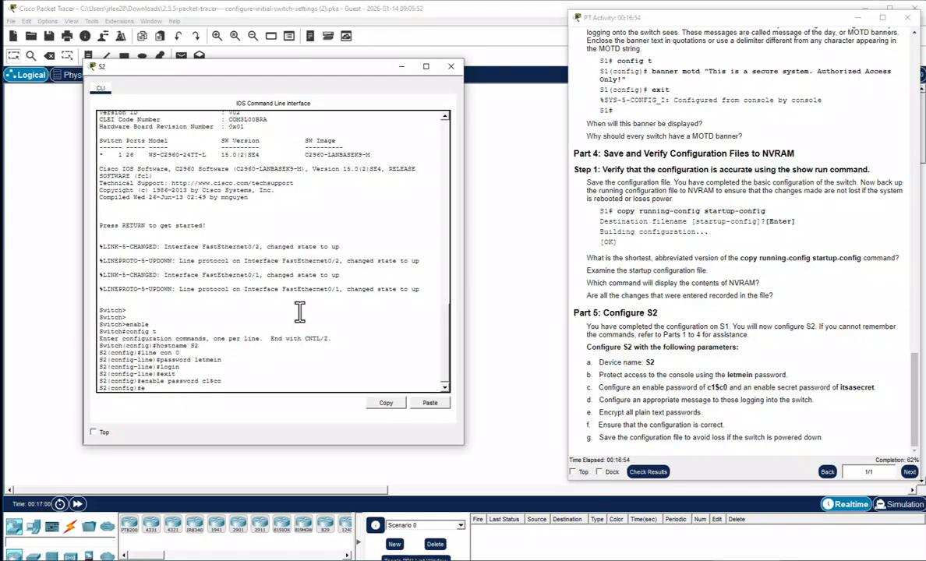
pyautogui.write('enable secret itsasecret')
pyautogui.press('Return')
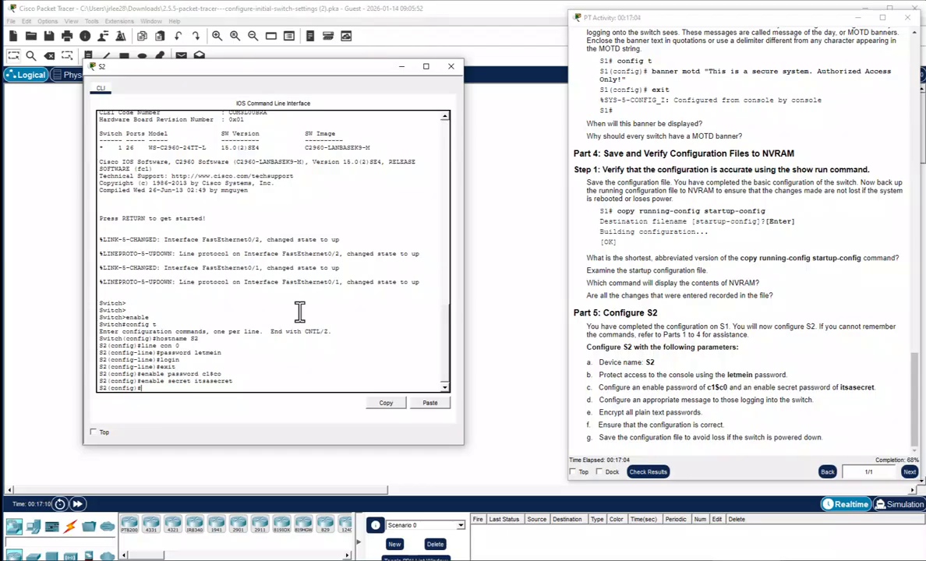
pyautogui.write('banner motd "')
pyautogui.press('BackSpace')
# Set the MOTD banner 'This is a secure system. Authorized Access Only!', enable service password-encryption, then exit
pyautogui.write('"This is a secure system.')
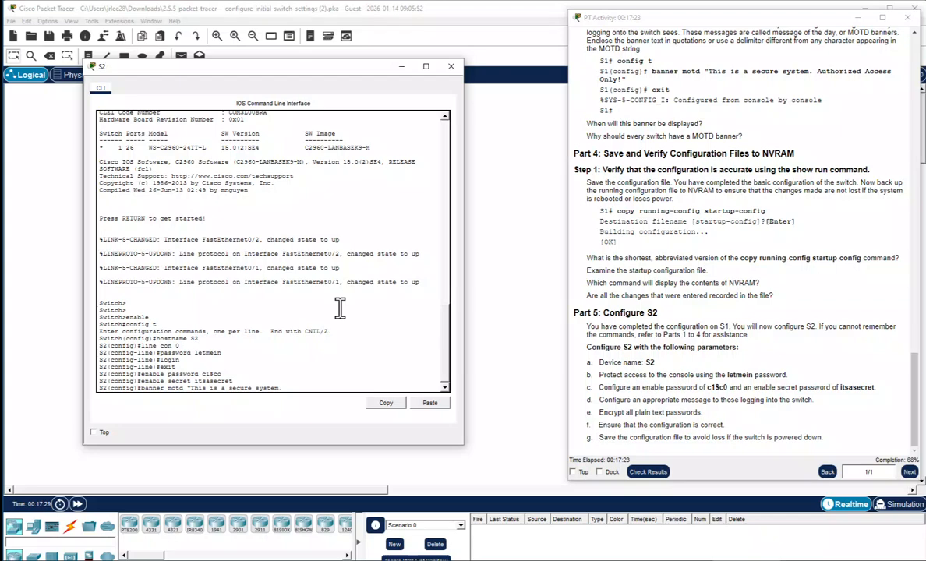
pyautogui.write(' Authorized Access Only!"')
pyautogui.press('Return')
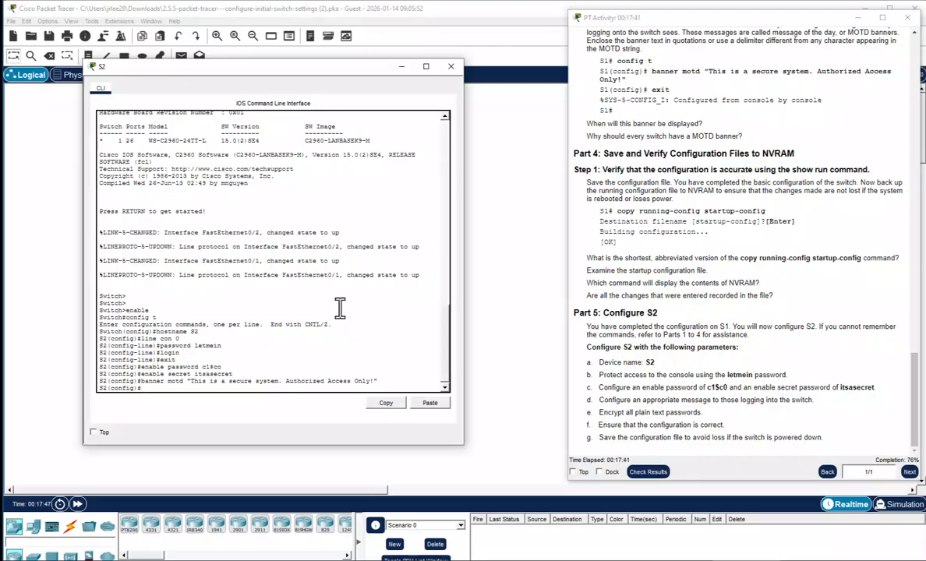
pyautogui.write('service')
pyautogui.write('password-encrypt')
pyautogui.press('Return')
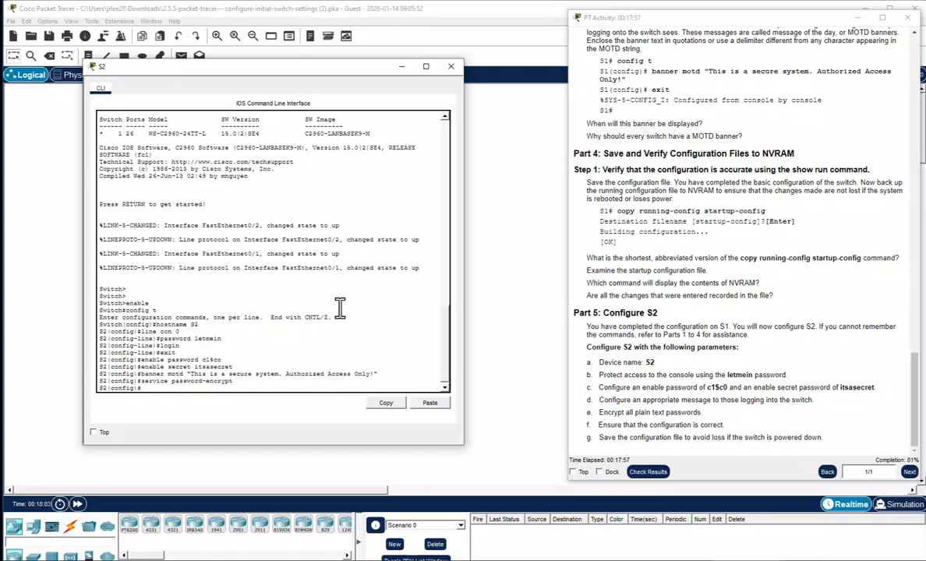
pyautogui.write('exit')
pyautogui.press('Return')
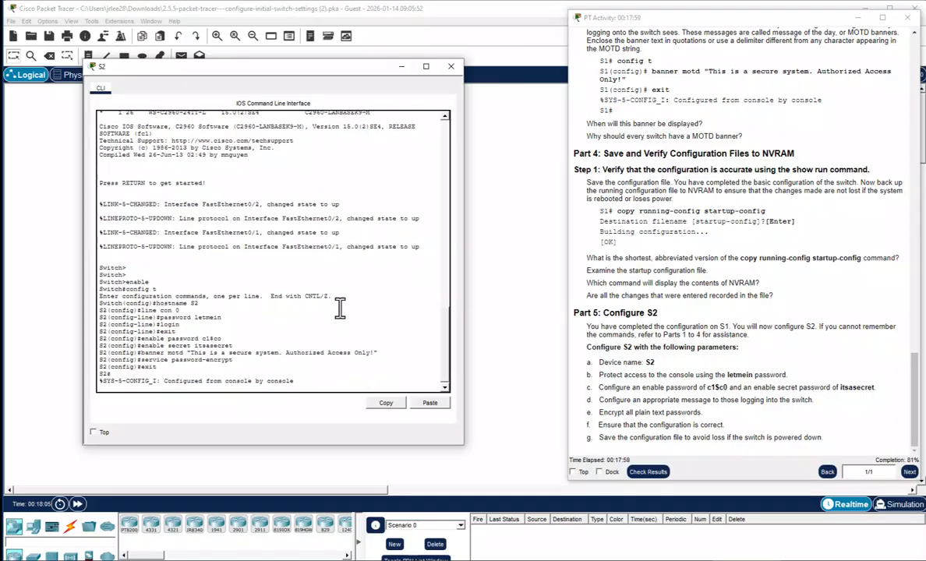
# List S2's full running configuration with sho run, paging to the end, then enter copy run start
pyautogui.press('Return')
pyautogui.write('sho r')
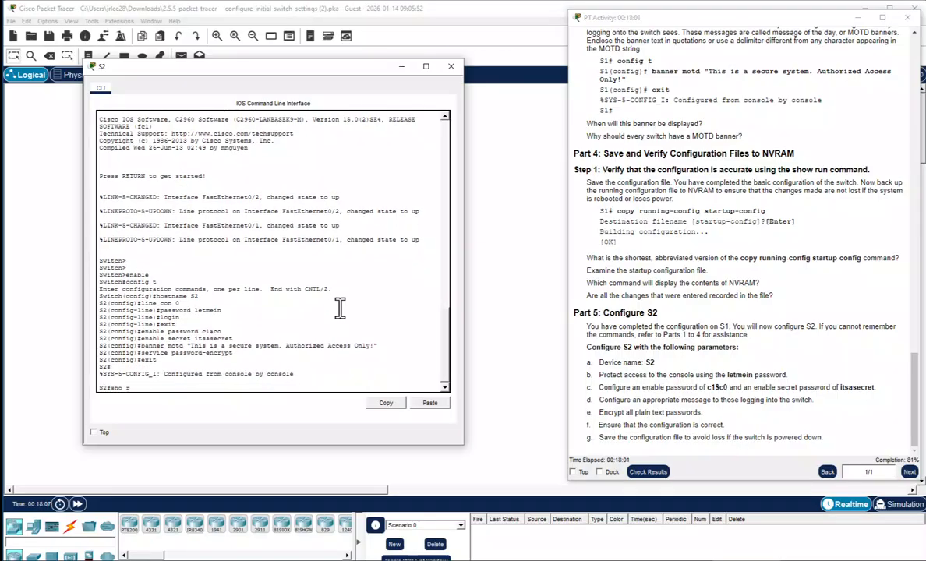
pyautogui.write('un')
pyautogui.press('Return')
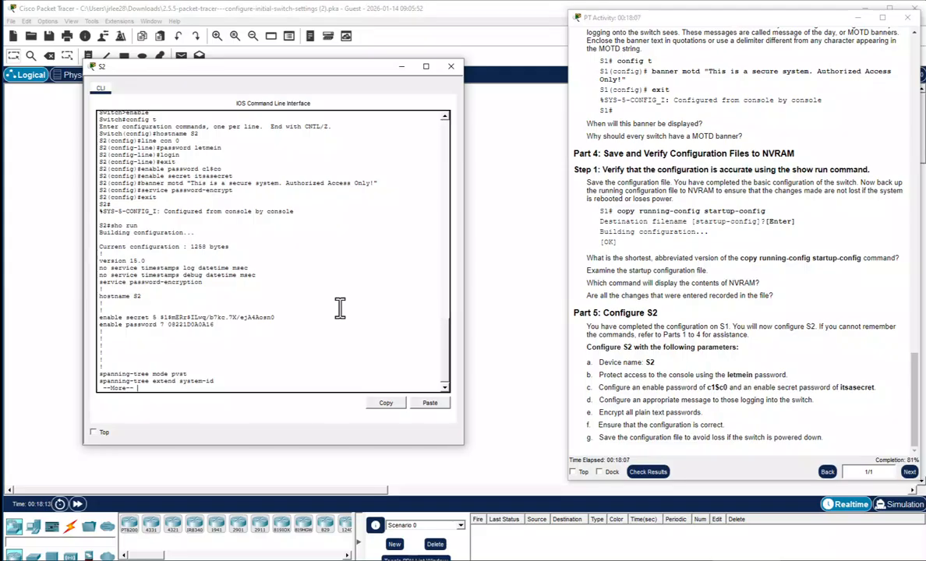
pyautogui.press('space')
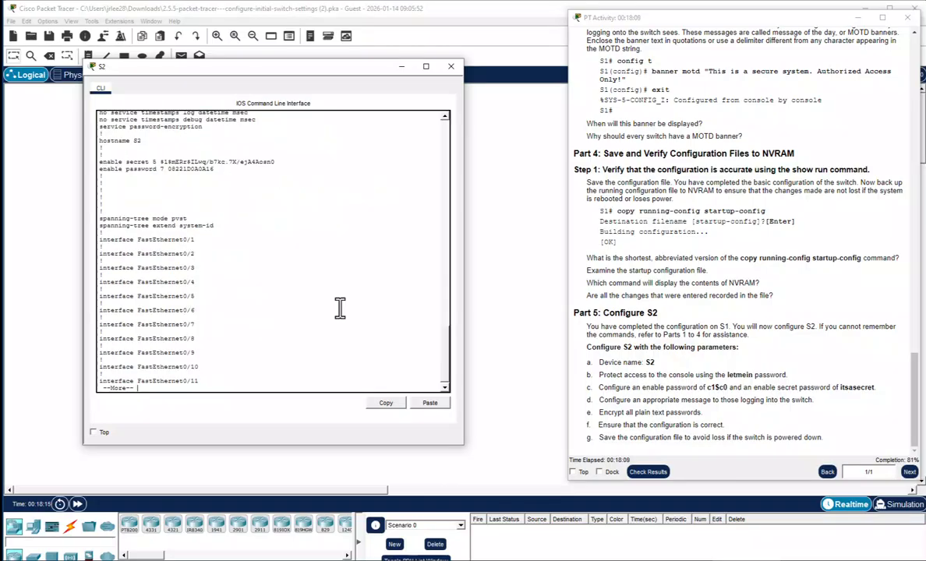
pyautogui.press('space')
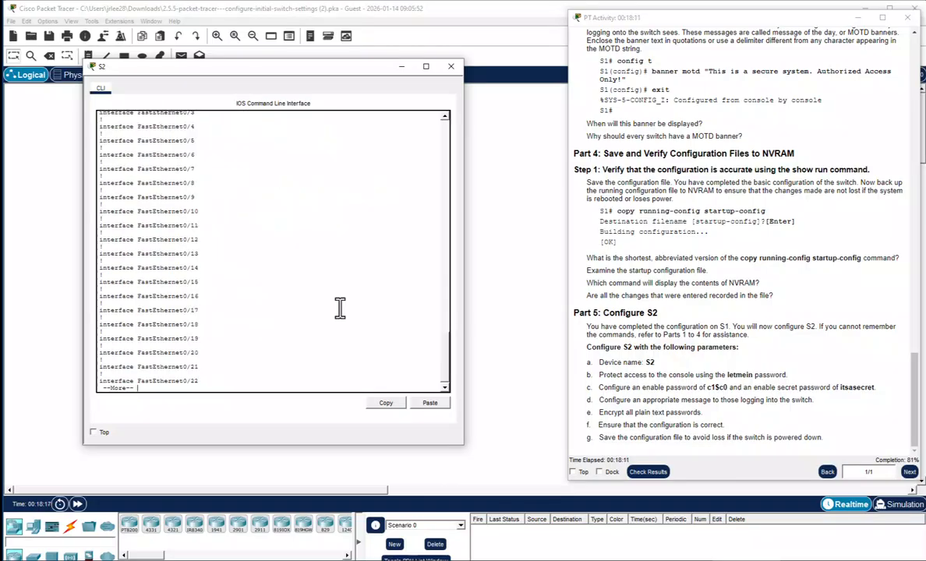
pyautogui.press('space')
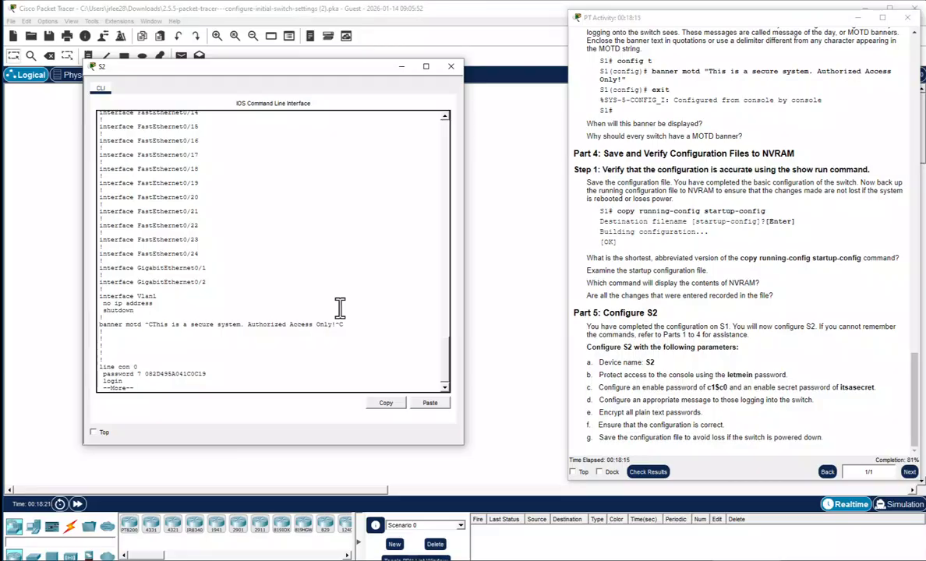
pyautogui.press('space')
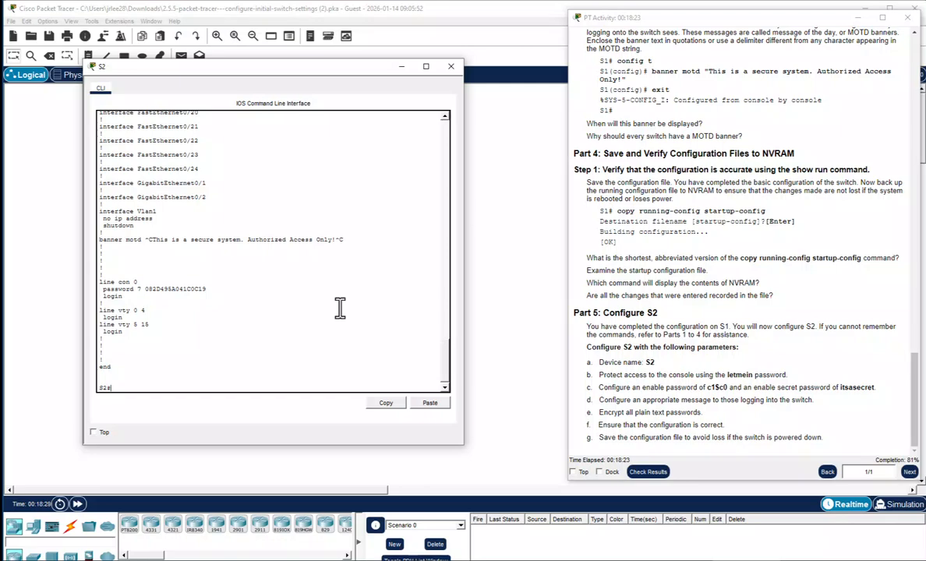
pyautogui.write('copy run start')
# Save S2's configuration with copy run start and write mem, then display it with sho start
pyautogui.press('Return')
pyautogui.press('Return')
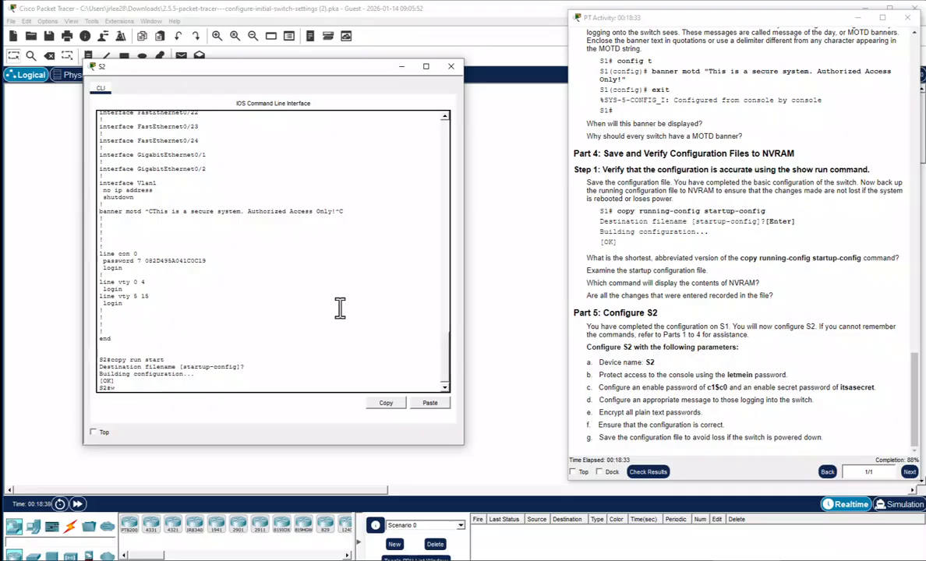
pyautogui.write('write mem')
pyautogui.press('Return')
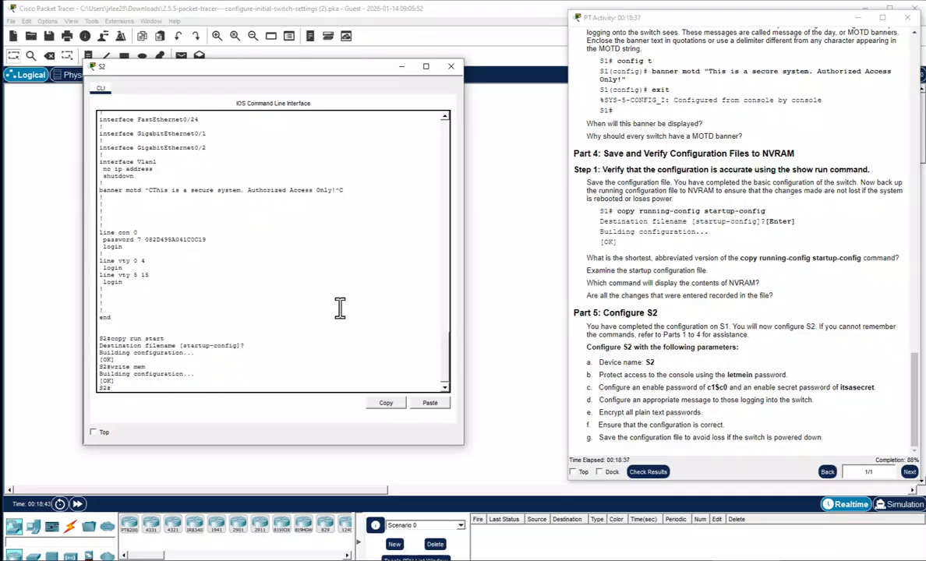
pyautogui.write('sho start')
pyautogui.press('Return')
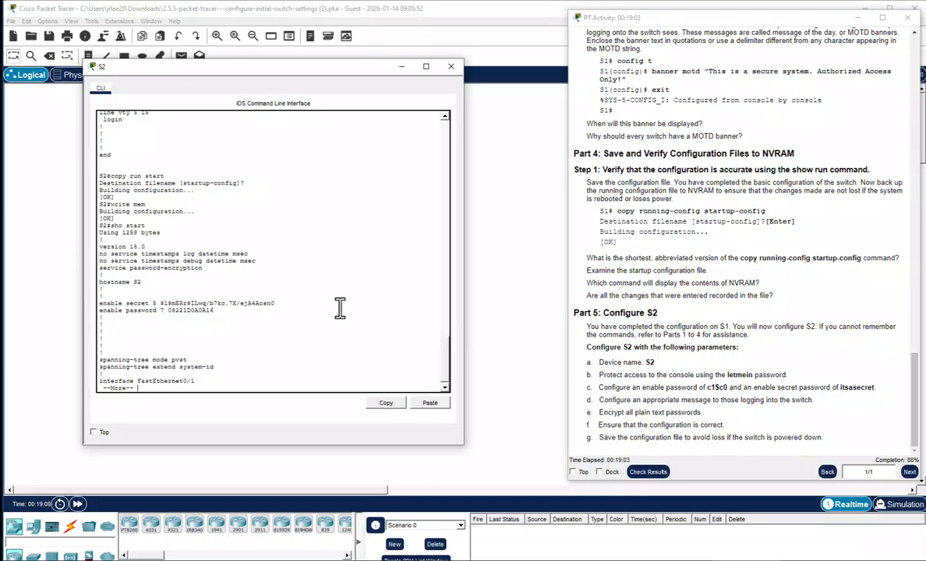
# Page through the rest of S2's startup configuration and clear an unneeded copy run start entry
pyautogui.press('space')
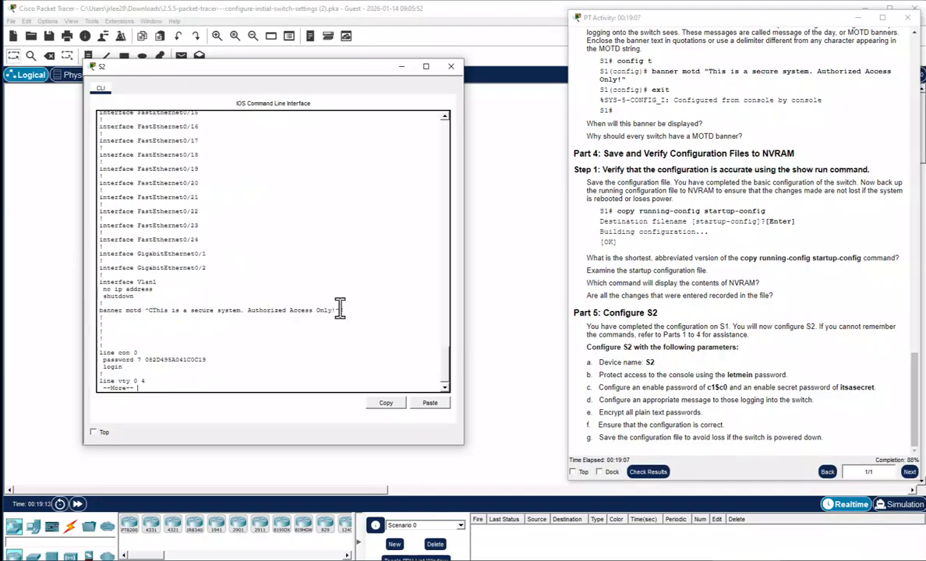
pyautogui.press('space')
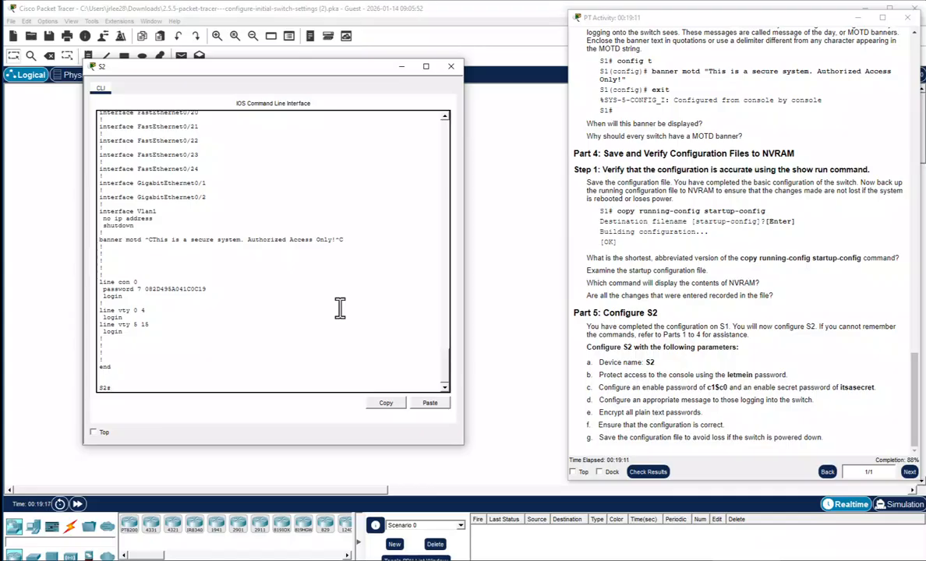
pyautogui.write('copy run start')
pyautogui.press('BackSpace')
pyautogui.press('BackSpace')
pyautogui.press('BackSpace')
pyautogui.press('BackSpace')
pyautogui.press('BackSpace')
pyautogui.press('BackSpace')
pyautogui.press('BackSpace')
pyautogui.press('BackSpace')
pyautogui.press('BackSpace')
pyautogui.press('BackSpace')
pyautogui.press('BackSpace')
pyautogui.press('BackSpace')
pyautogui.press('BackSpace')
pyautogui.press('BackSpace')
# Check the activity results (64/72, Enable Password wrong on both switches) and close them
pyautogui.click(451, 67)
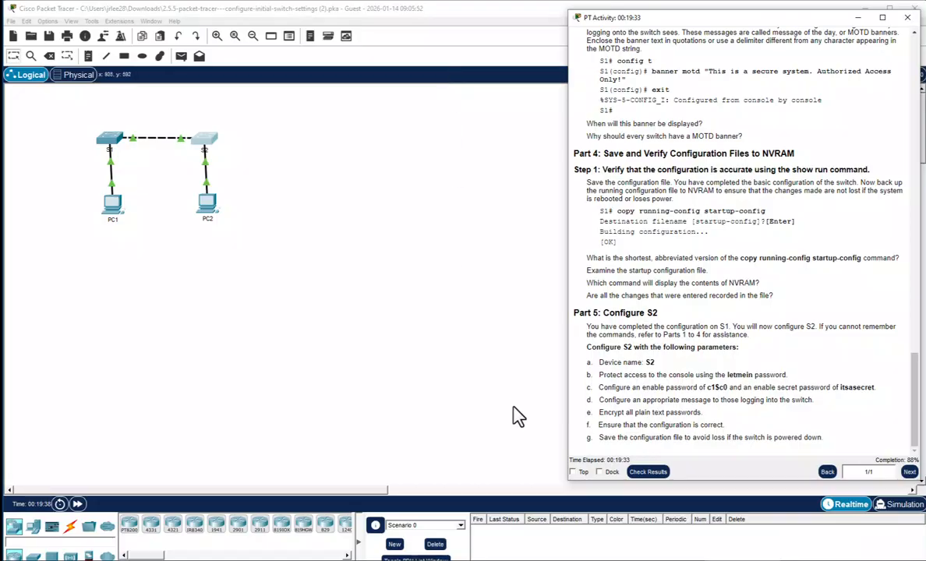
pyautogui.click(648, 472)
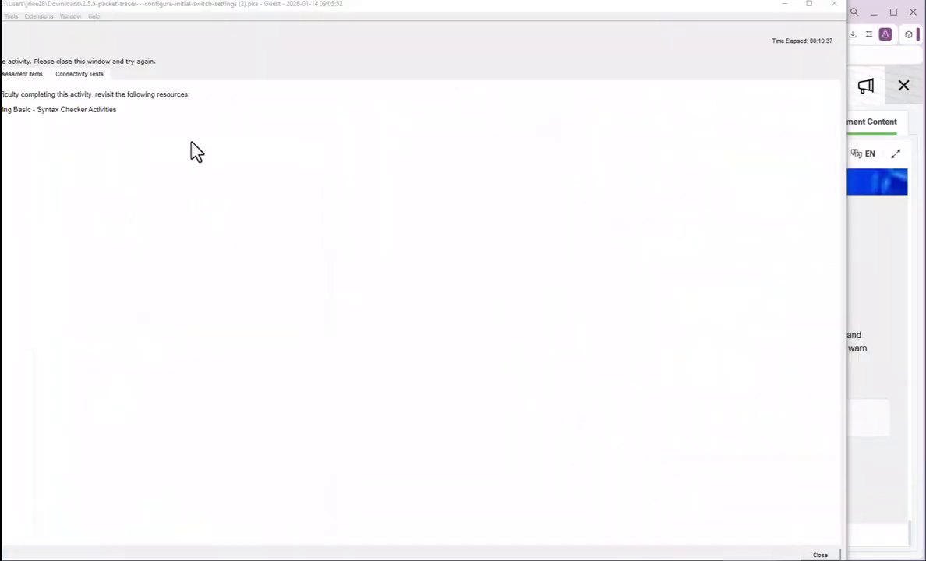
pyautogui.click(27, 75)
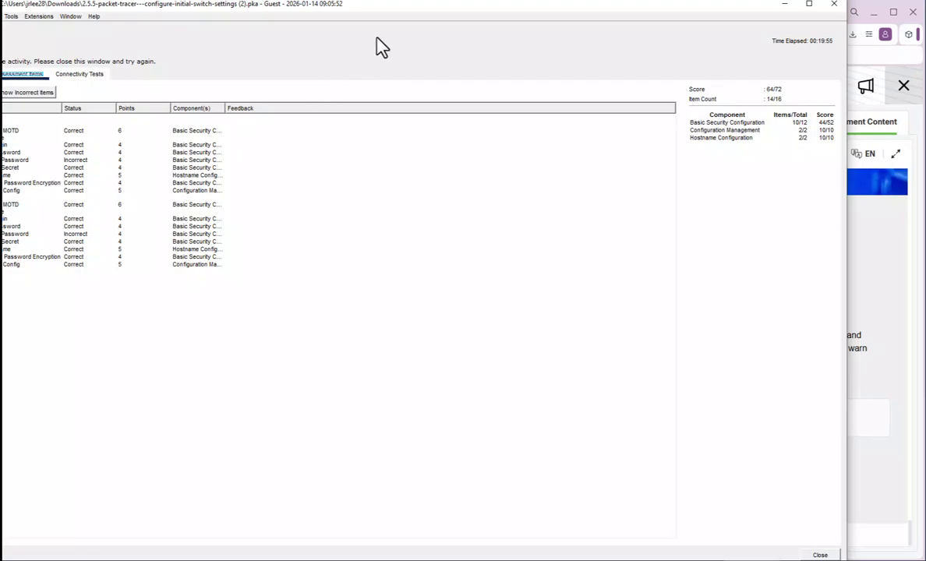
pyautogui.moveTo(411, 14); pyautogui.dragTo(480, 20)
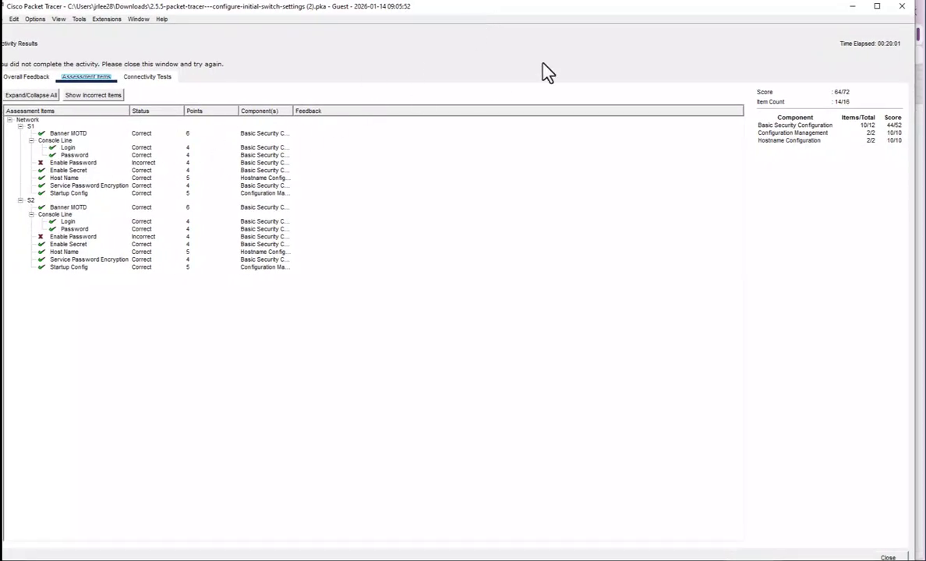
pyautogui.moveTo(562, 12); pyautogui.dragTo(556, 15)
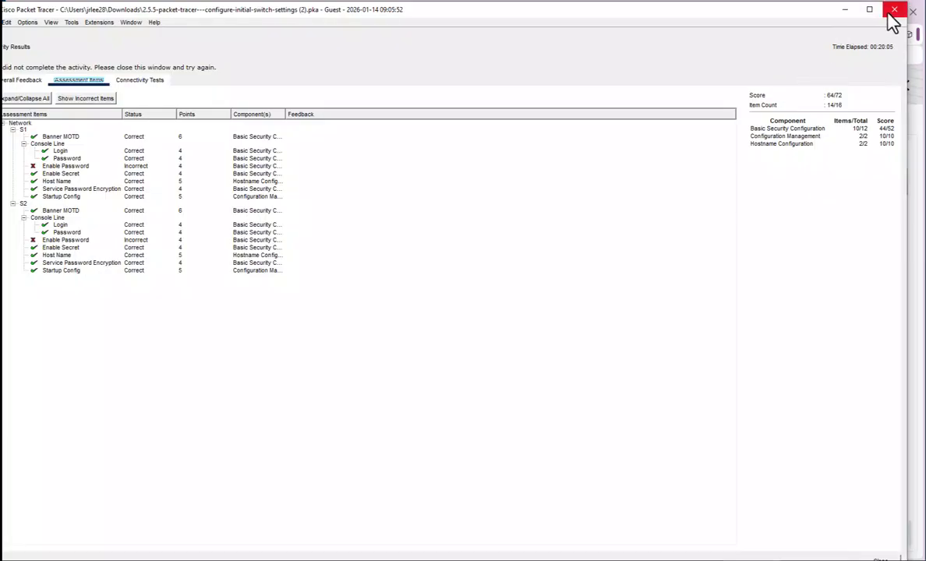
pyautogui.click(882, 558)
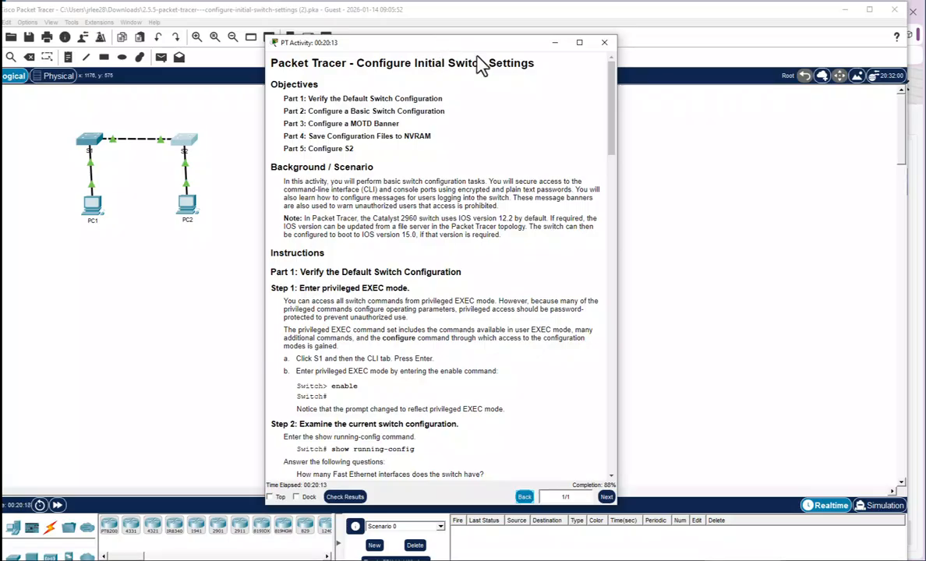
# Re-enter S1's enable password with the required value in global configuration mode
pyautogui.moveTo(482, 43); pyautogui.dragTo(730, 53)
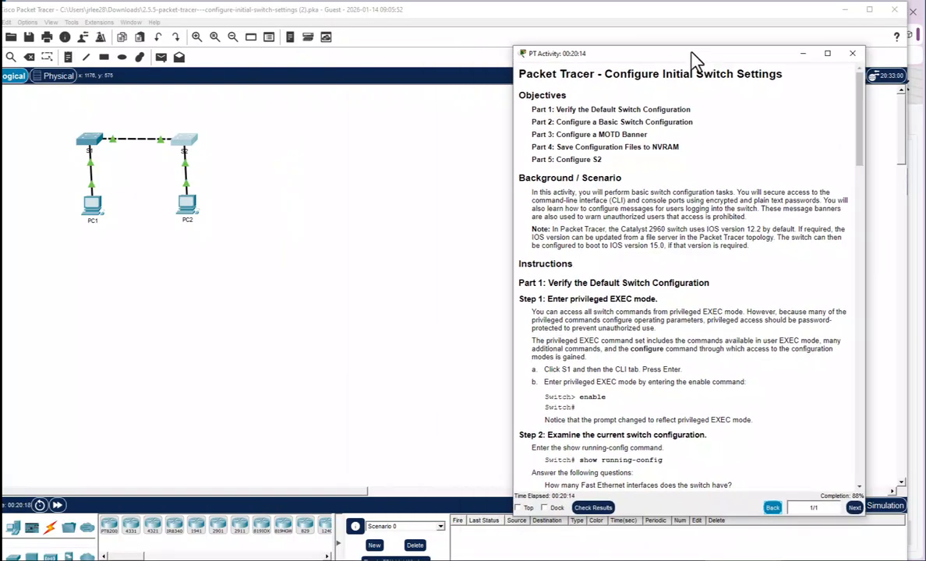
pyautogui.click(92, 153)
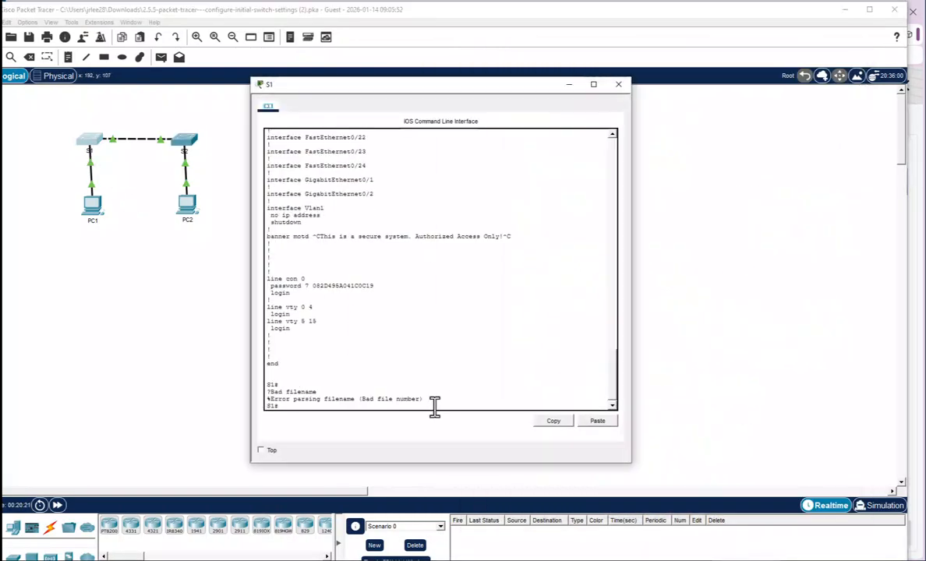
pyautogui.write('config t')
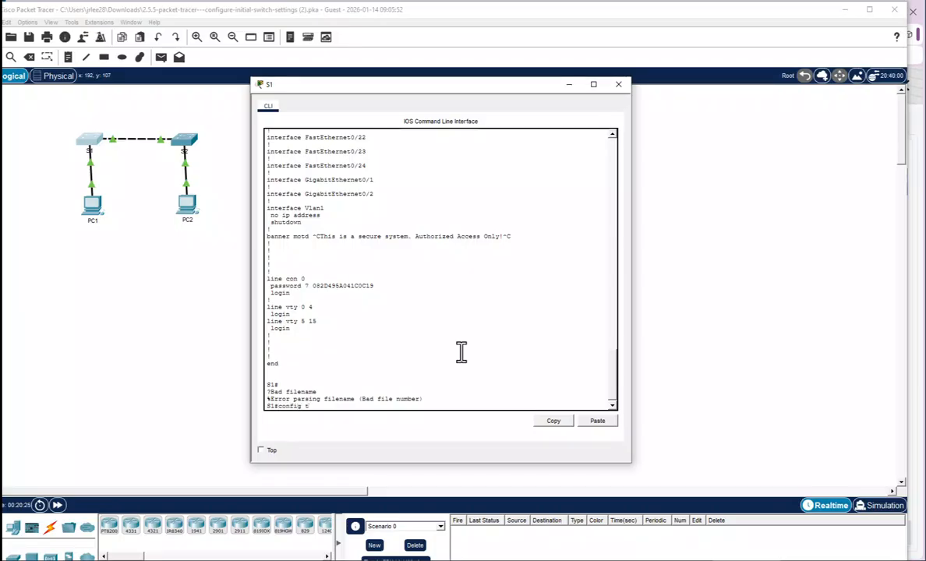
pyautogui.press('Return')
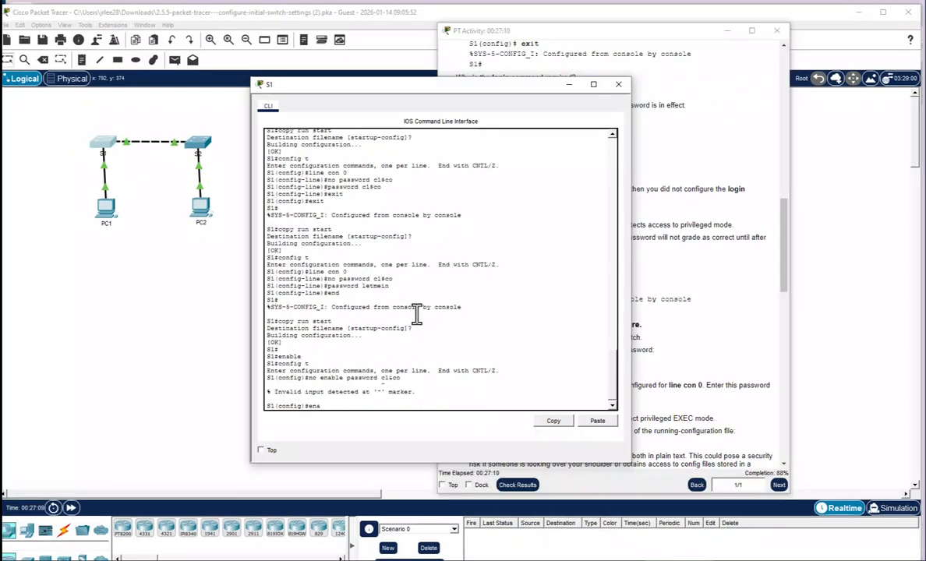
pyautogui.write('passw')
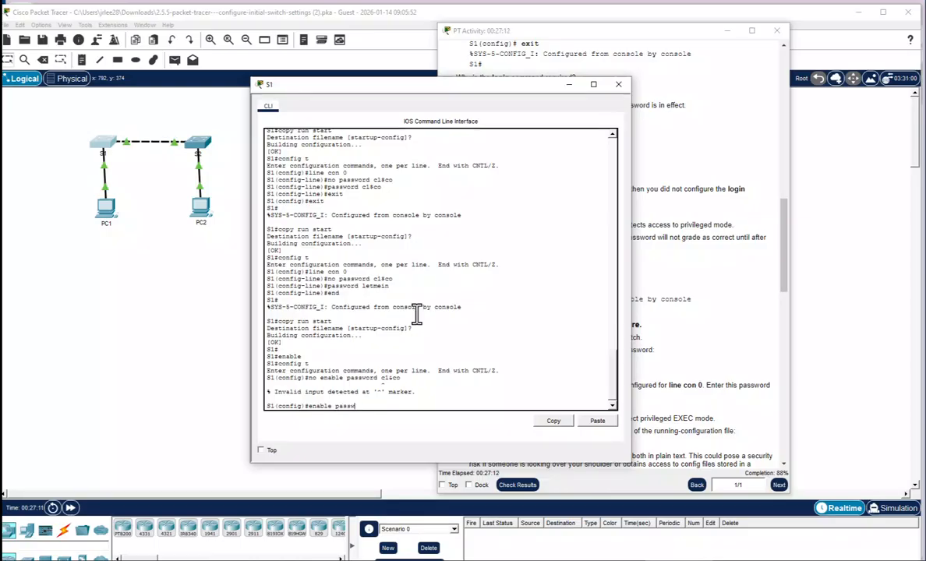
pyautogui.write('ord cl$c0')
pyautogui.press('Return')
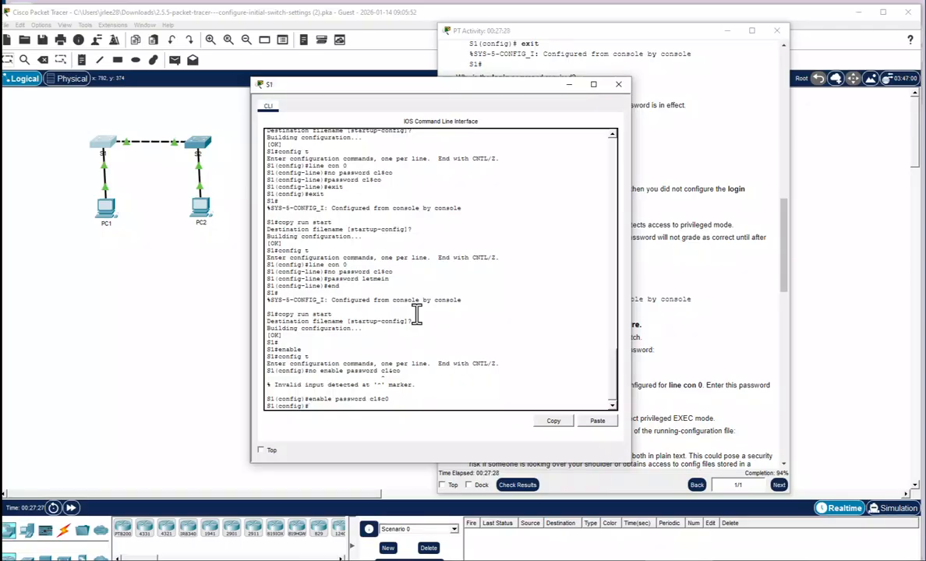
# Leave configuration mode and save S1's running configuration to startup-config
pyautogui.write('end')
pyautogui.press('Return')
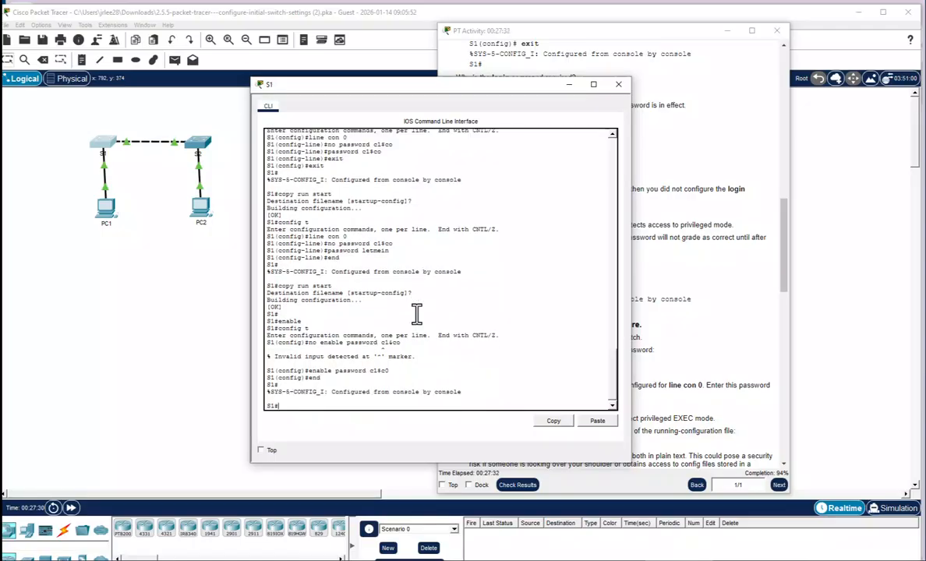
pyautogui.write('copy run start')
pyautogui.press('Return')
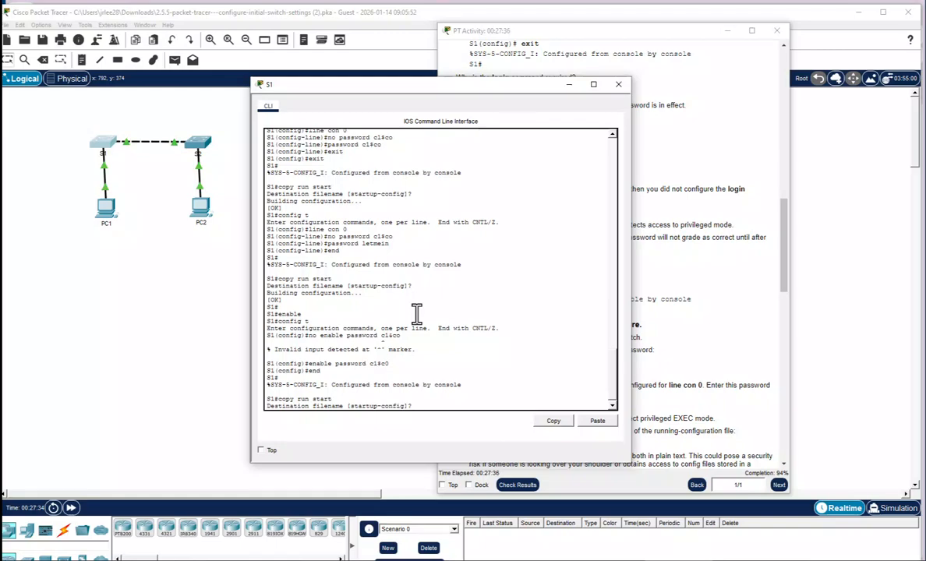
pyautogui.press('Return')
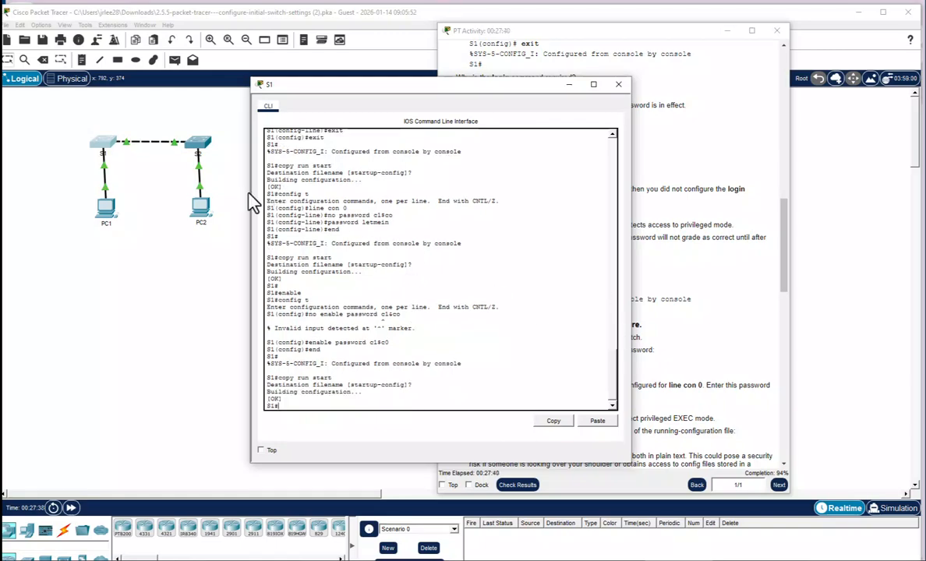
# Recheck the activity results, now 68/72 with only S2's Enable Password wrong, and close them
pyautogui.click(575, 485)
pyautogui.click(529, 486)
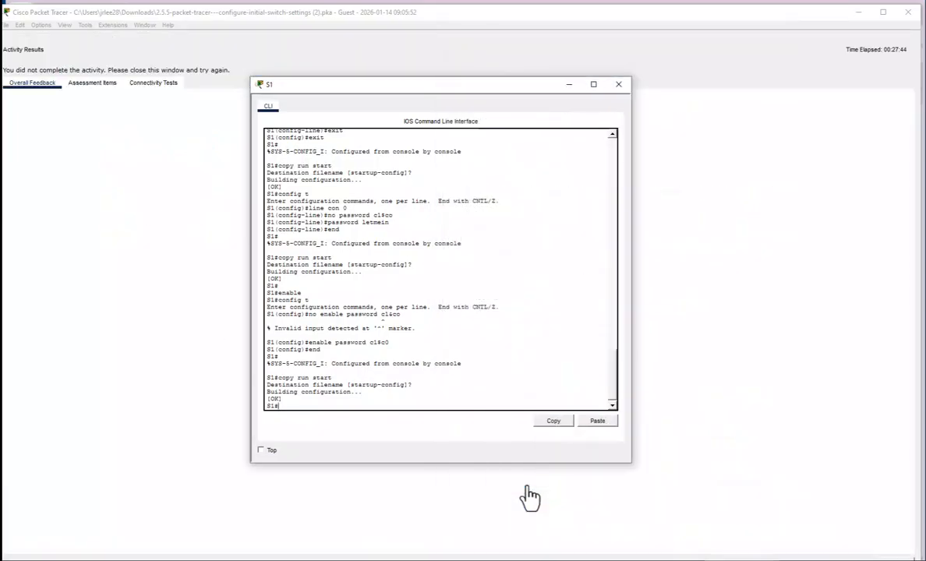
pyautogui.click(92, 82)
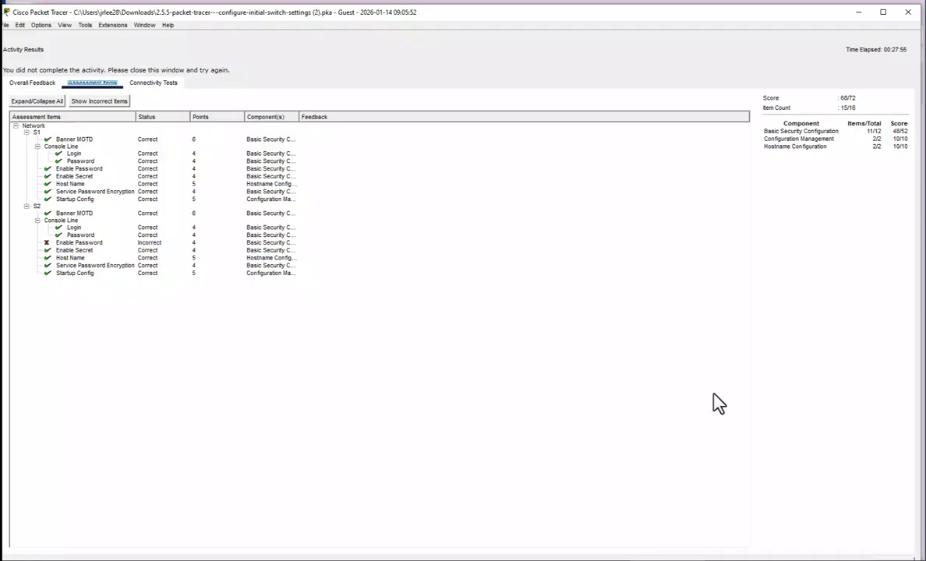
pyautogui.click(900, 559)
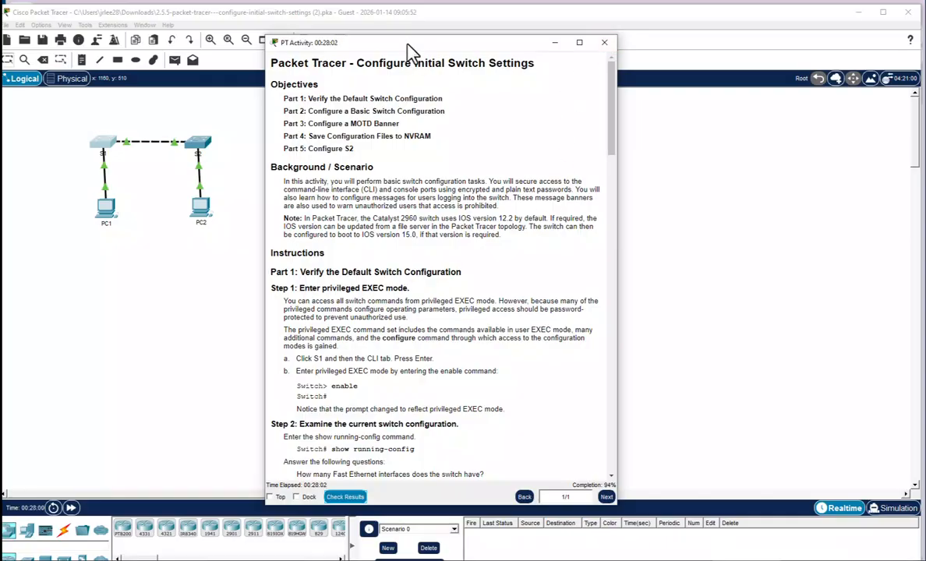
# Reset S2's enable password to the required value and save it to startup-config with copy run start
pyautogui.moveTo(406, 44); pyautogui.dragTo(662, 45)
pyautogui.click(197, 148)
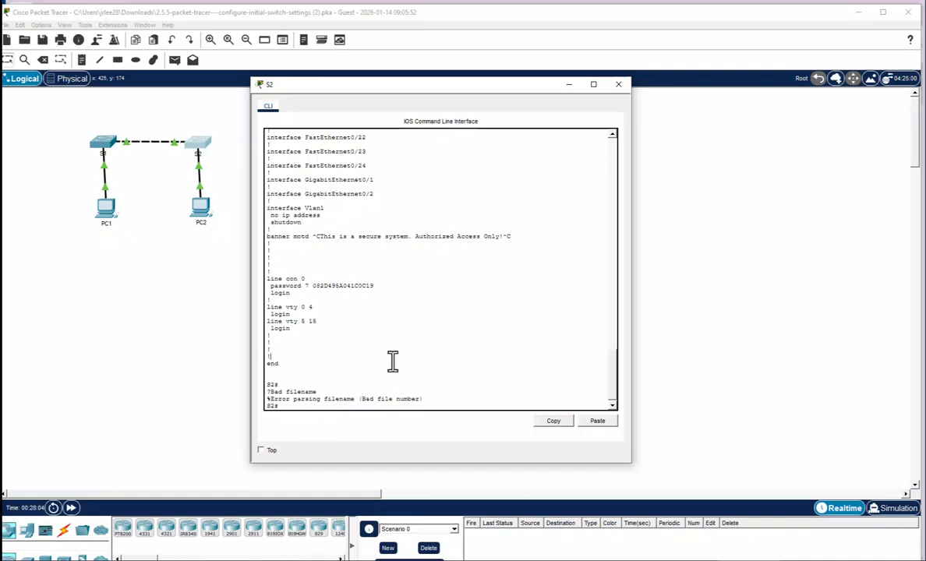
pyautogui.press('Return')
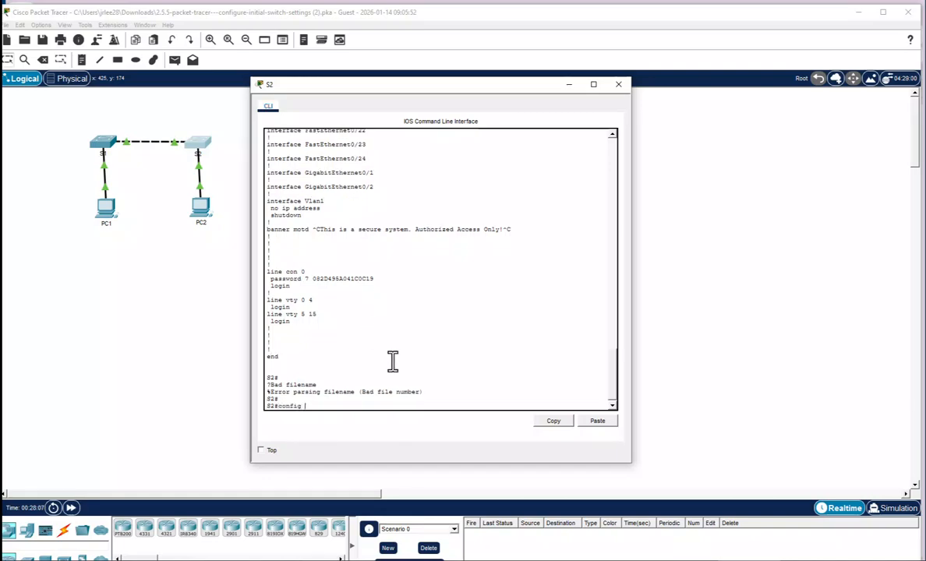
pyautogui.write('config t')
pyautogui.press('Return')
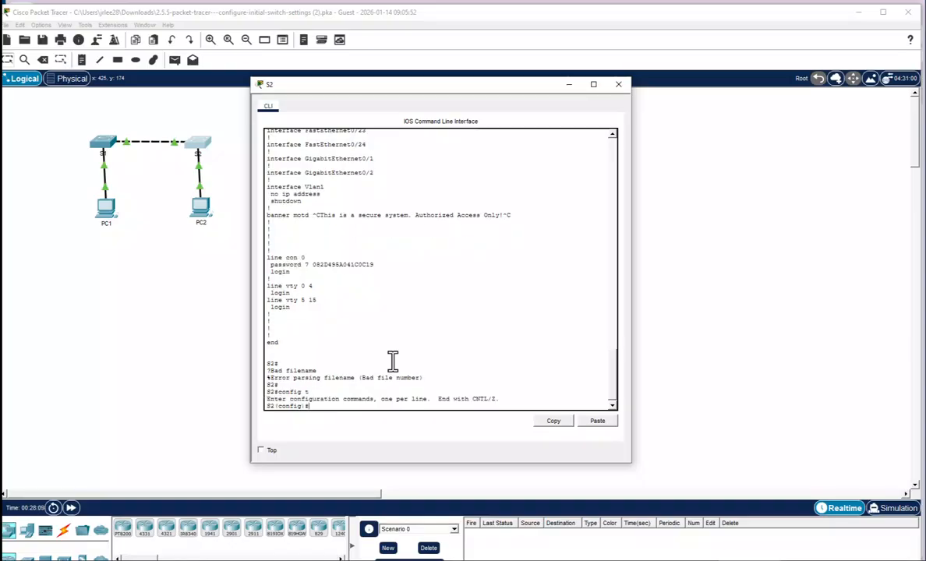
pyautogui.write('enable pas')
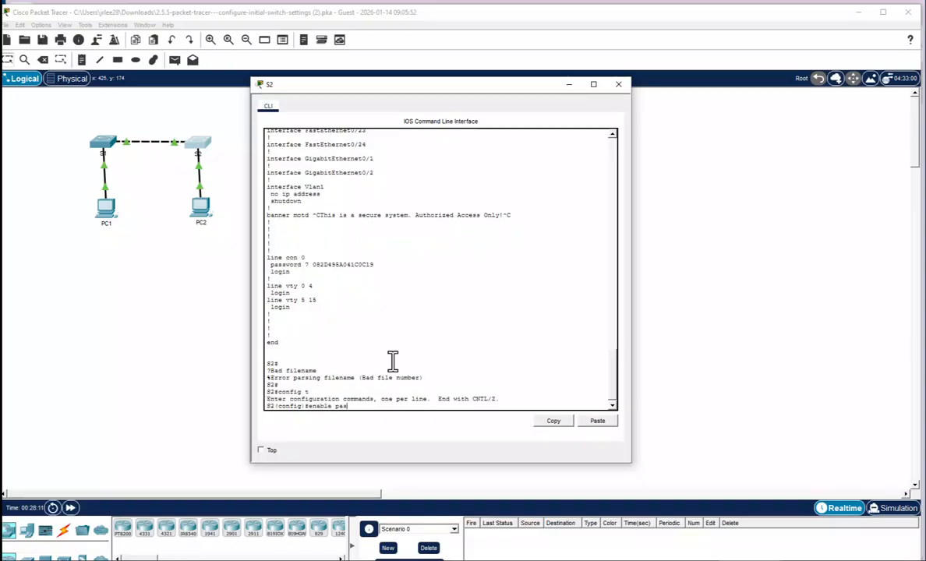
pyautogui.write('sword c1$c0')
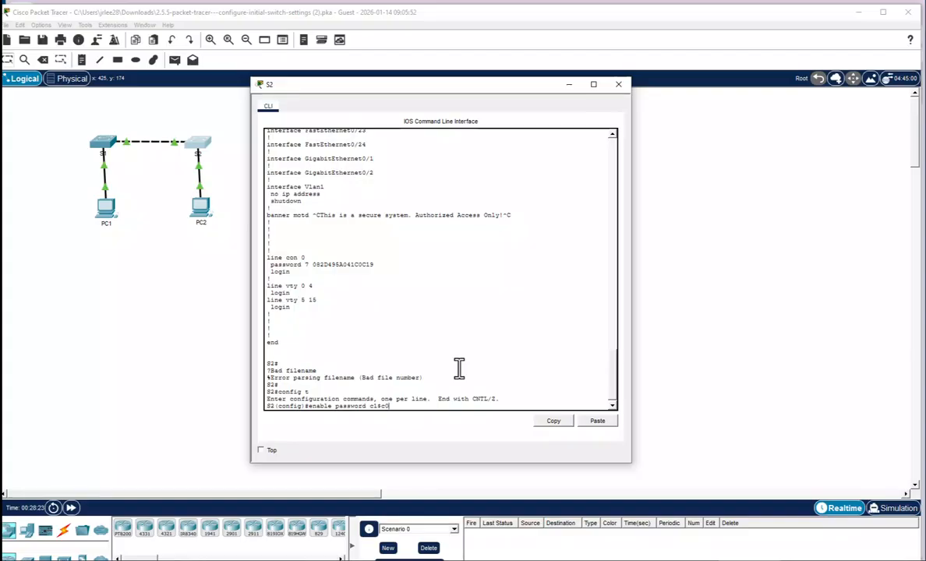
pyautogui.press('Return')
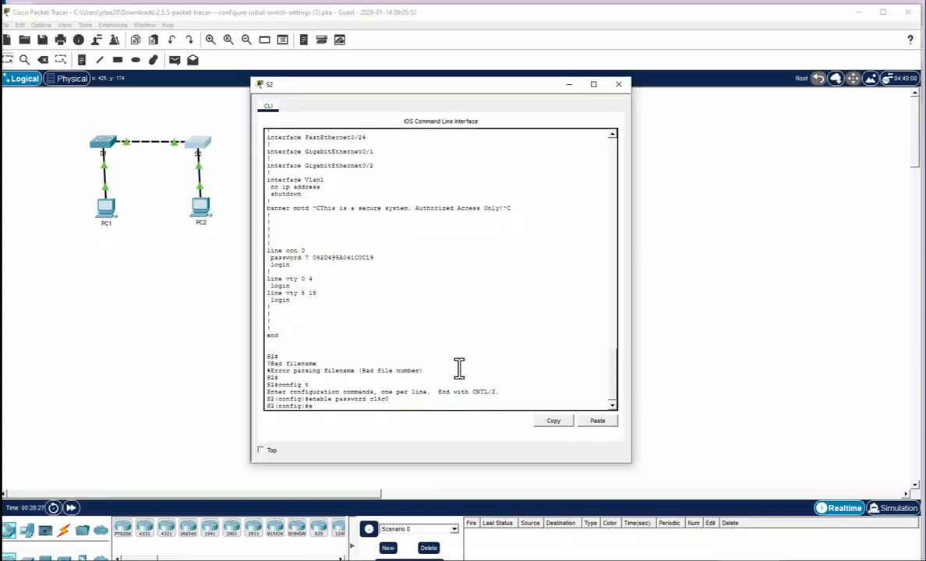
pyautogui.press('Return')
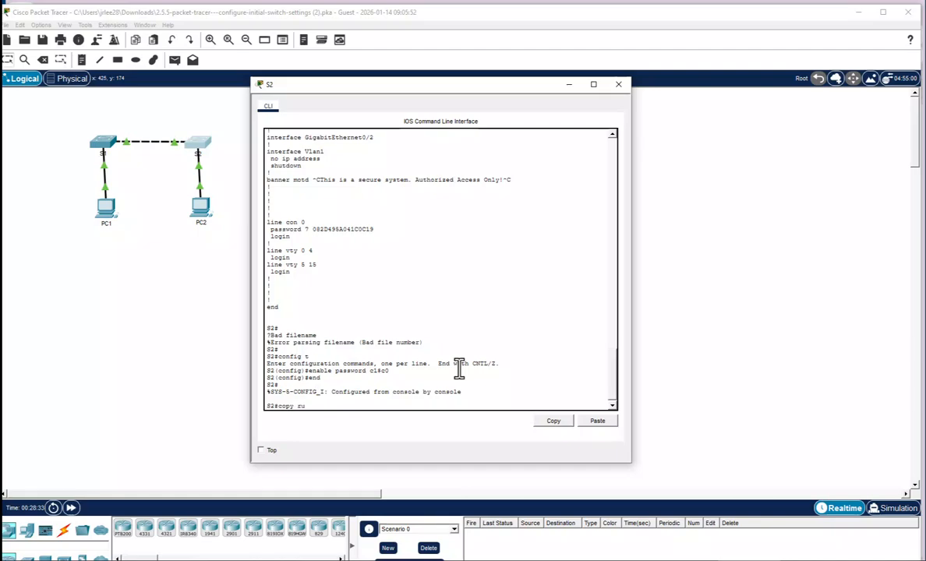
pyautogui.press('Return')
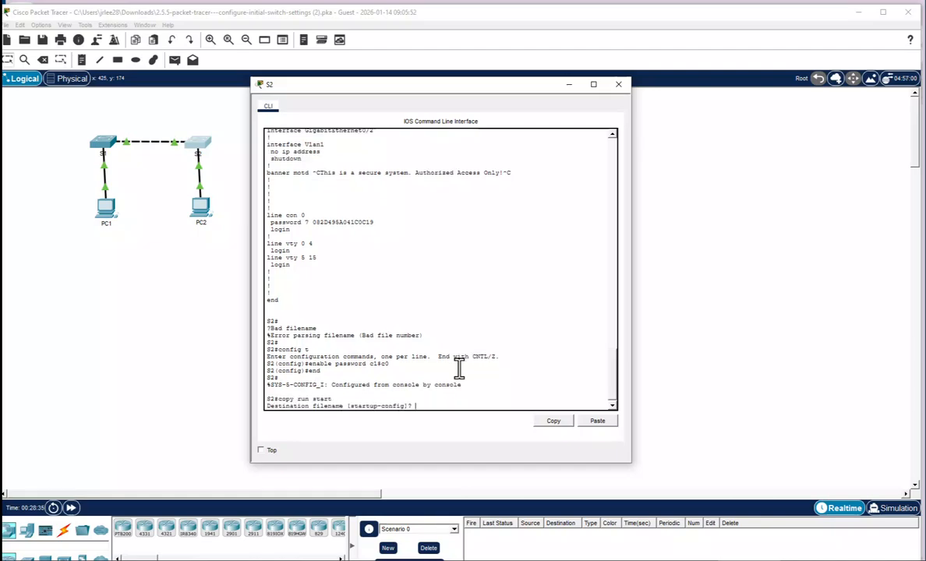
pyautogui.press('Return')
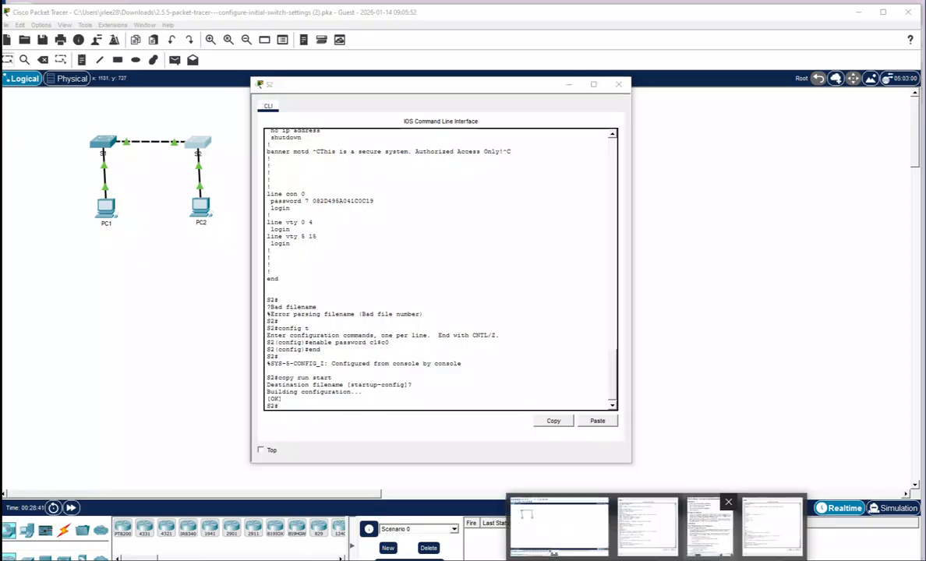
# Check the activity results and view the assessment items showing 72/72, all 16 items correct
pyautogui.click(624, 511)
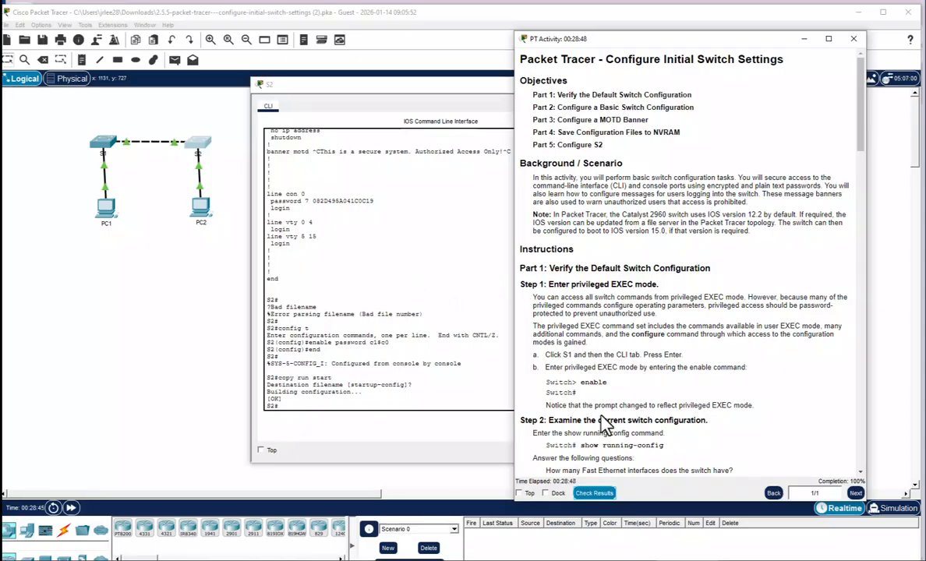
pyautogui.click(592, 492)
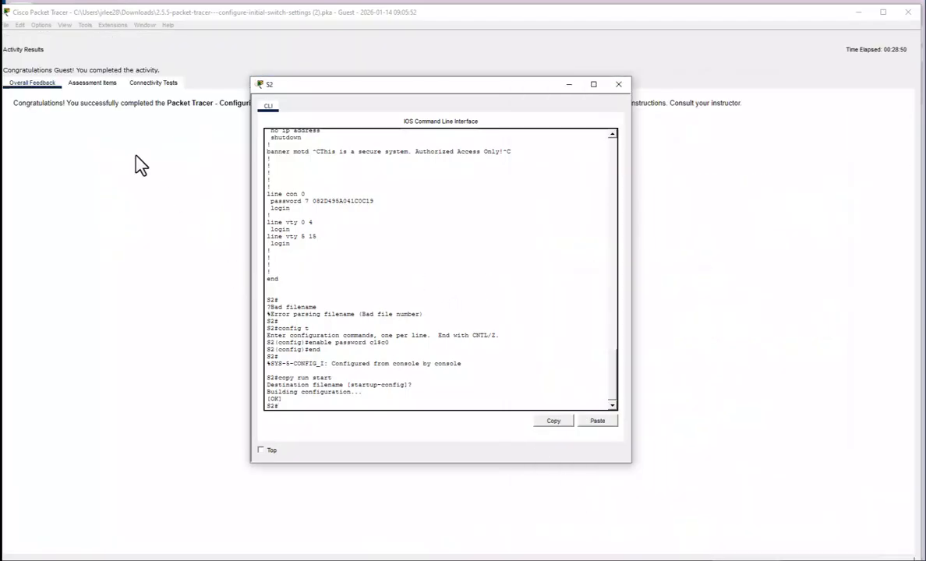
pyautogui.click(92, 84)
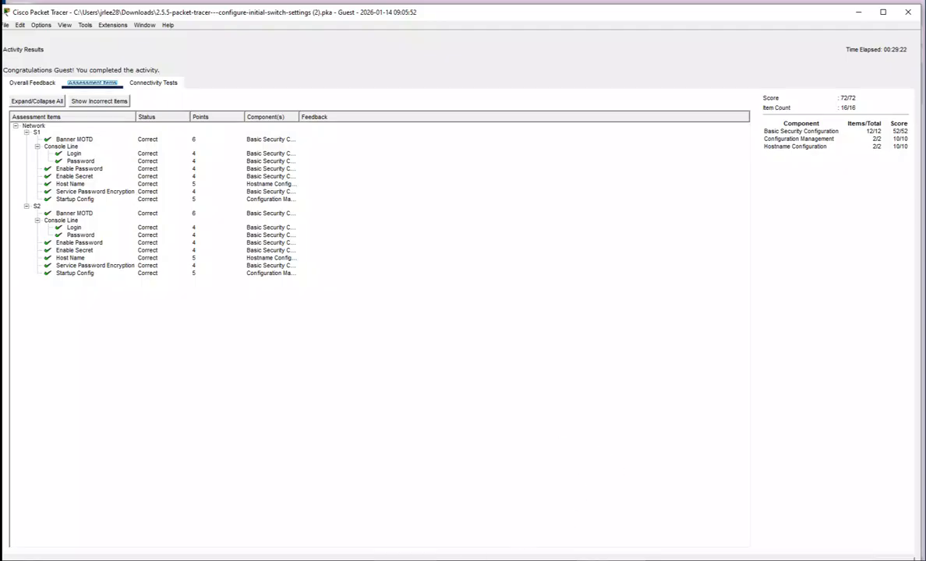
# Capture a Snip & Sketch snip of the 72/72 results window
pyautogui.click(428, 559)
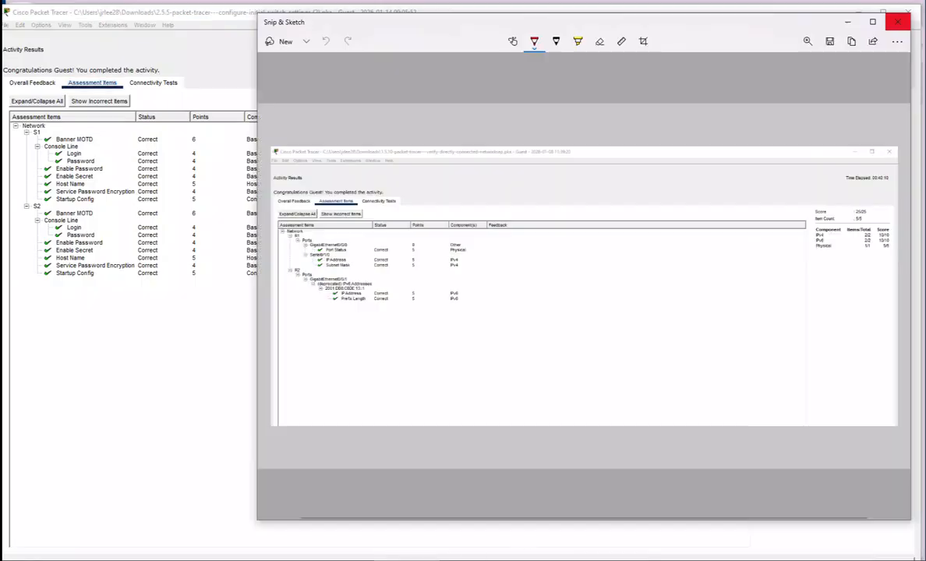
pyautogui.click(279, 50)
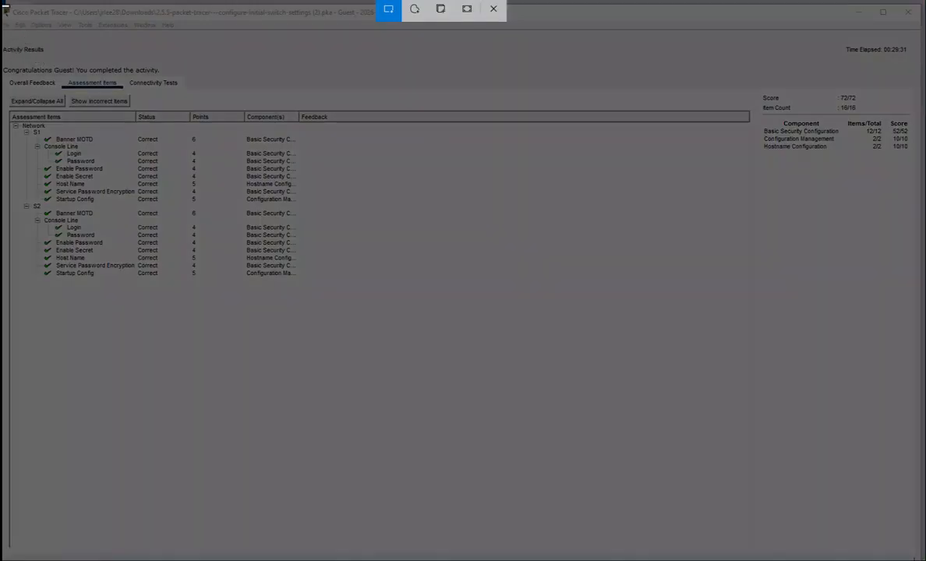
pyautogui.moveTo(3, 7); pyautogui.dragTo(921, 309)
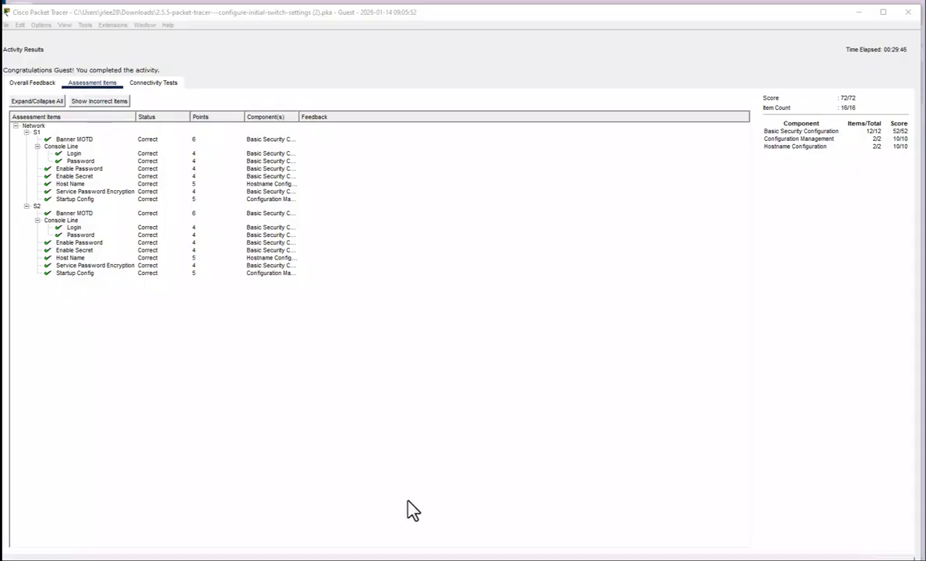
pyautogui.click(407, 559)
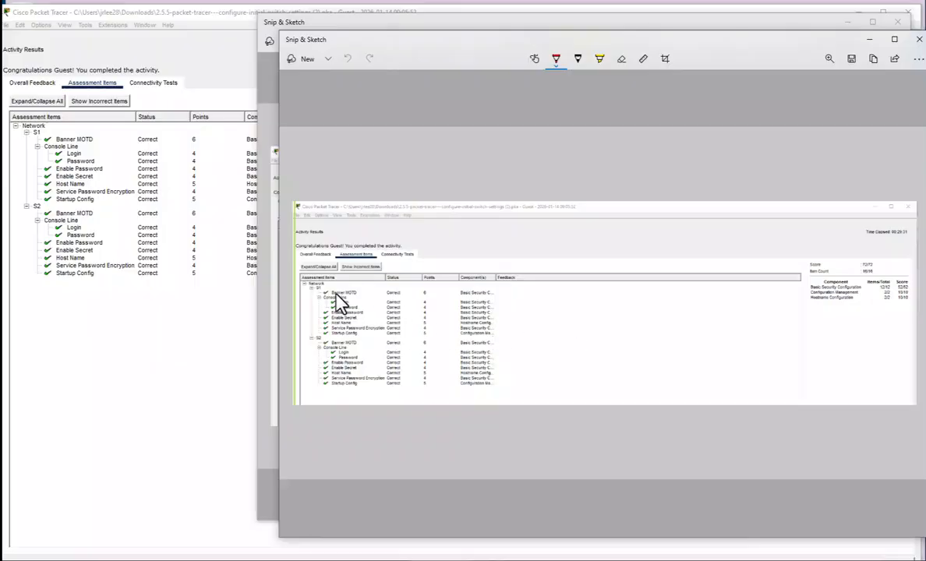
# Save the snip to Downloads as 'Screenshot 2026-01-14 093609.jpg' and close Snip & Sketch
pyautogui.click(853, 64)
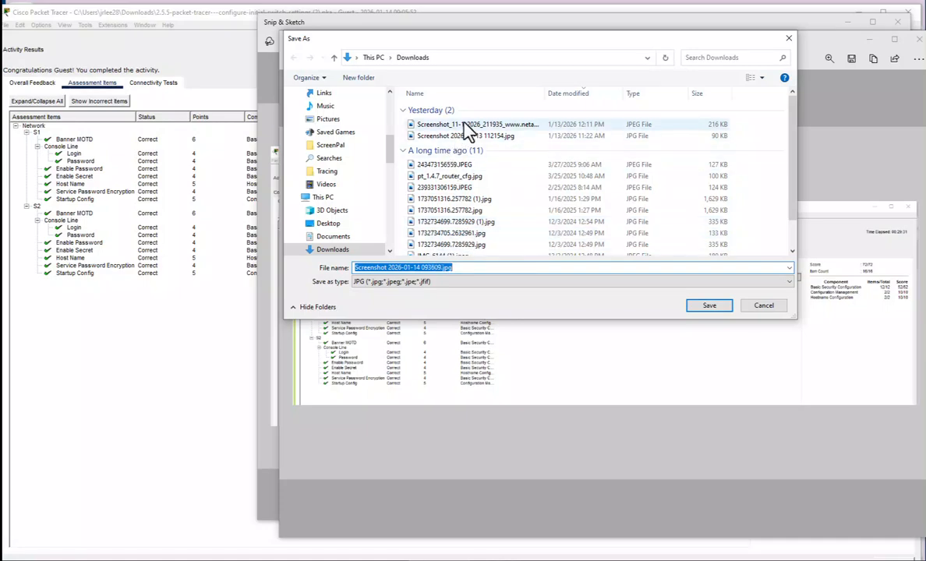
pyautogui.click(710, 306)
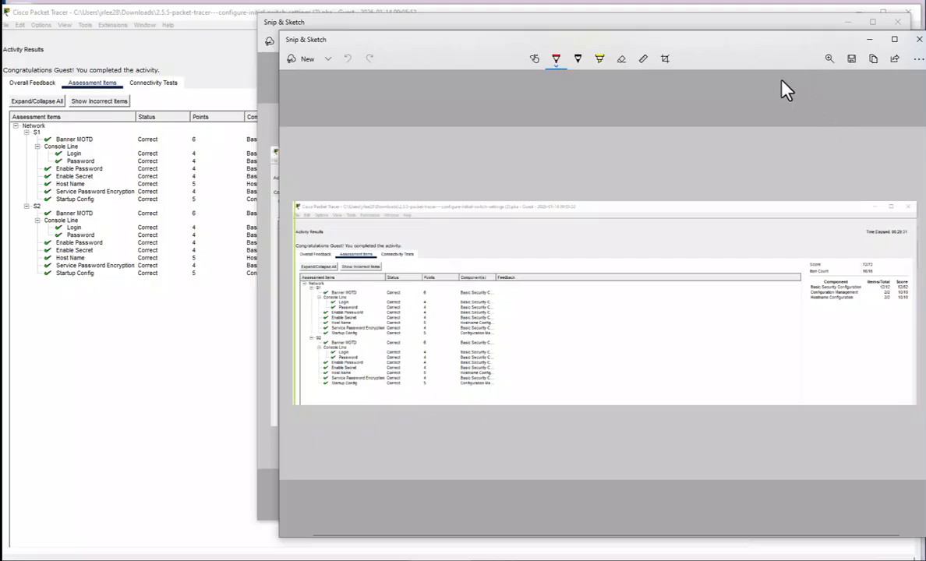
pyautogui.click(914, 39)
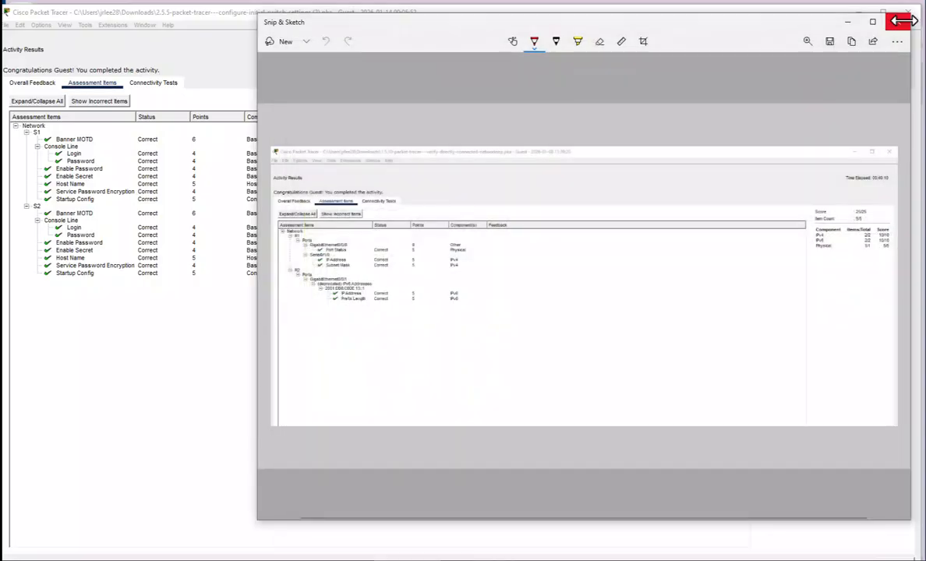
pyautogui.click(900, 22)
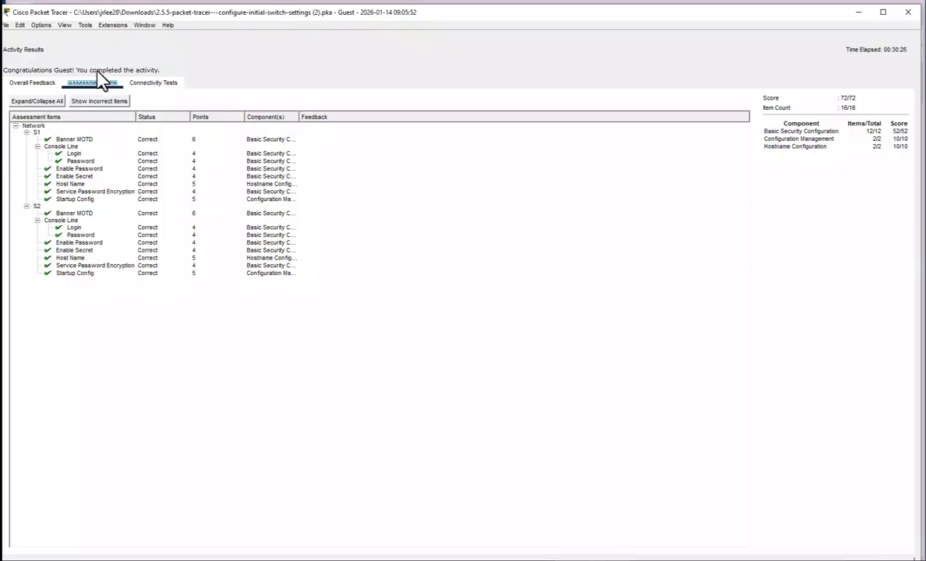
# Save the completed activity in Downloads as '2.5.5-packet-tracer.pka' with a shortened file name
pyautogui.click(8, 26)
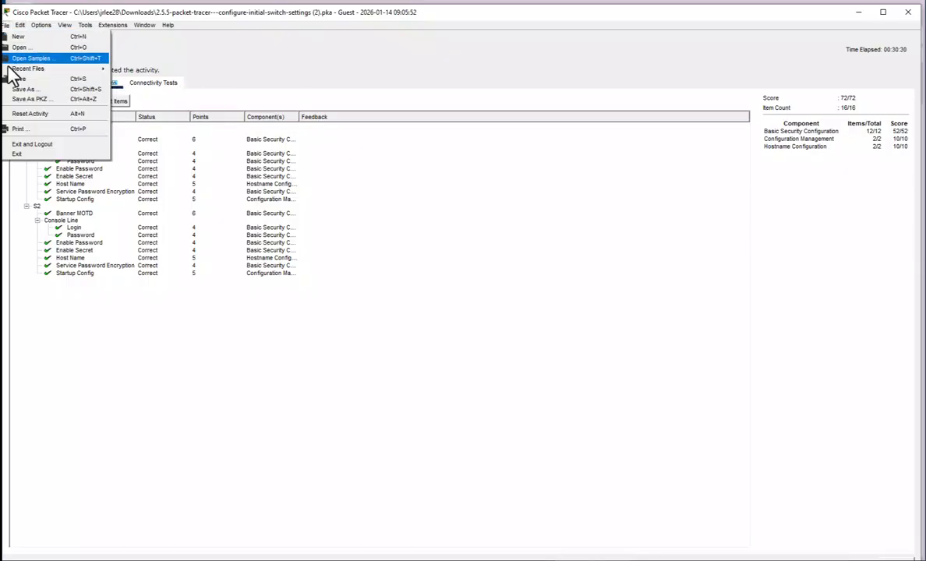
pyautogui.click(23, 90)
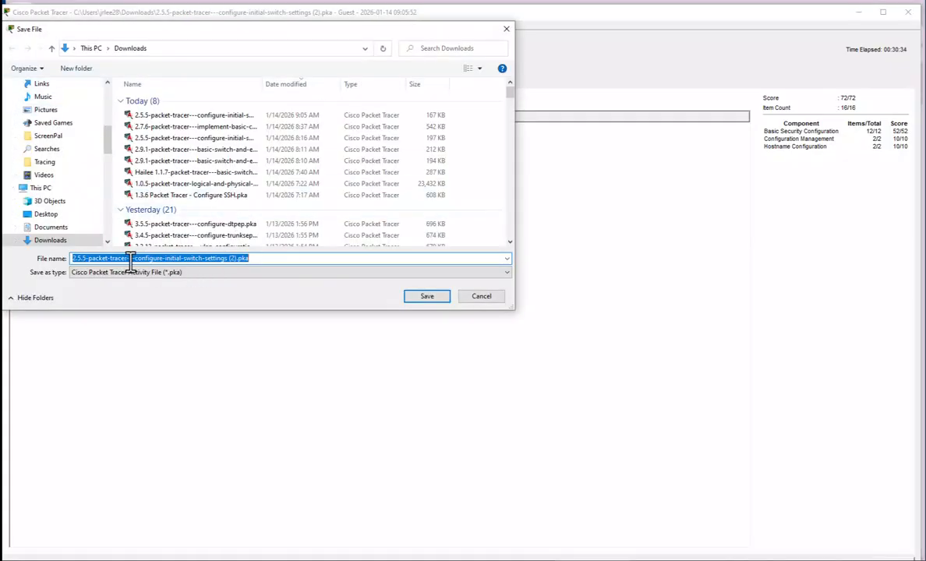
pyautogui.click(233, 259)
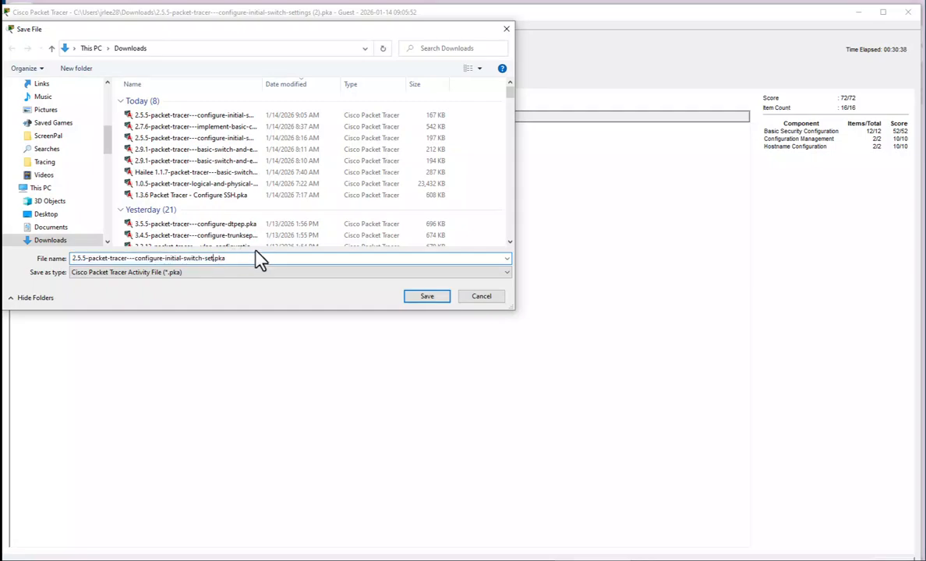
pyautogui.press('BackSpace')
pyautogui.press('BackSpace')
pyautogui.press('BackSpace')
pyautogui.press('BackSpace')
pyautogui.press('BackSpace')
pyautogui.press('BackSpace')
pyautogui.press('BackSpace')
pyautogui.press('BackSpace')
pyautogui.press('BackSpace')
pyautogui.press('BackSpace')
pyautogui.press('BackSpace')
pyautogui.press('BackSpace')
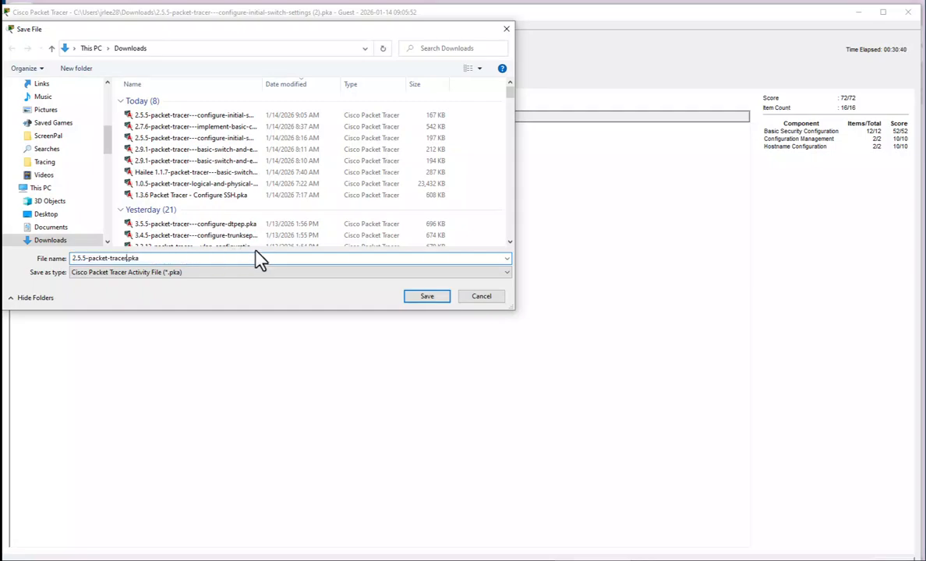
pyautogui.click(438, 296)
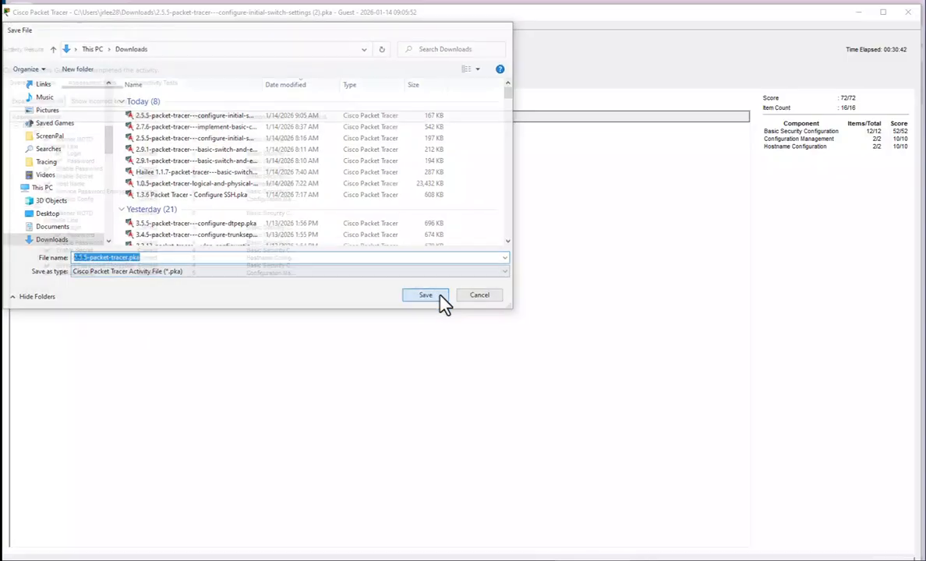